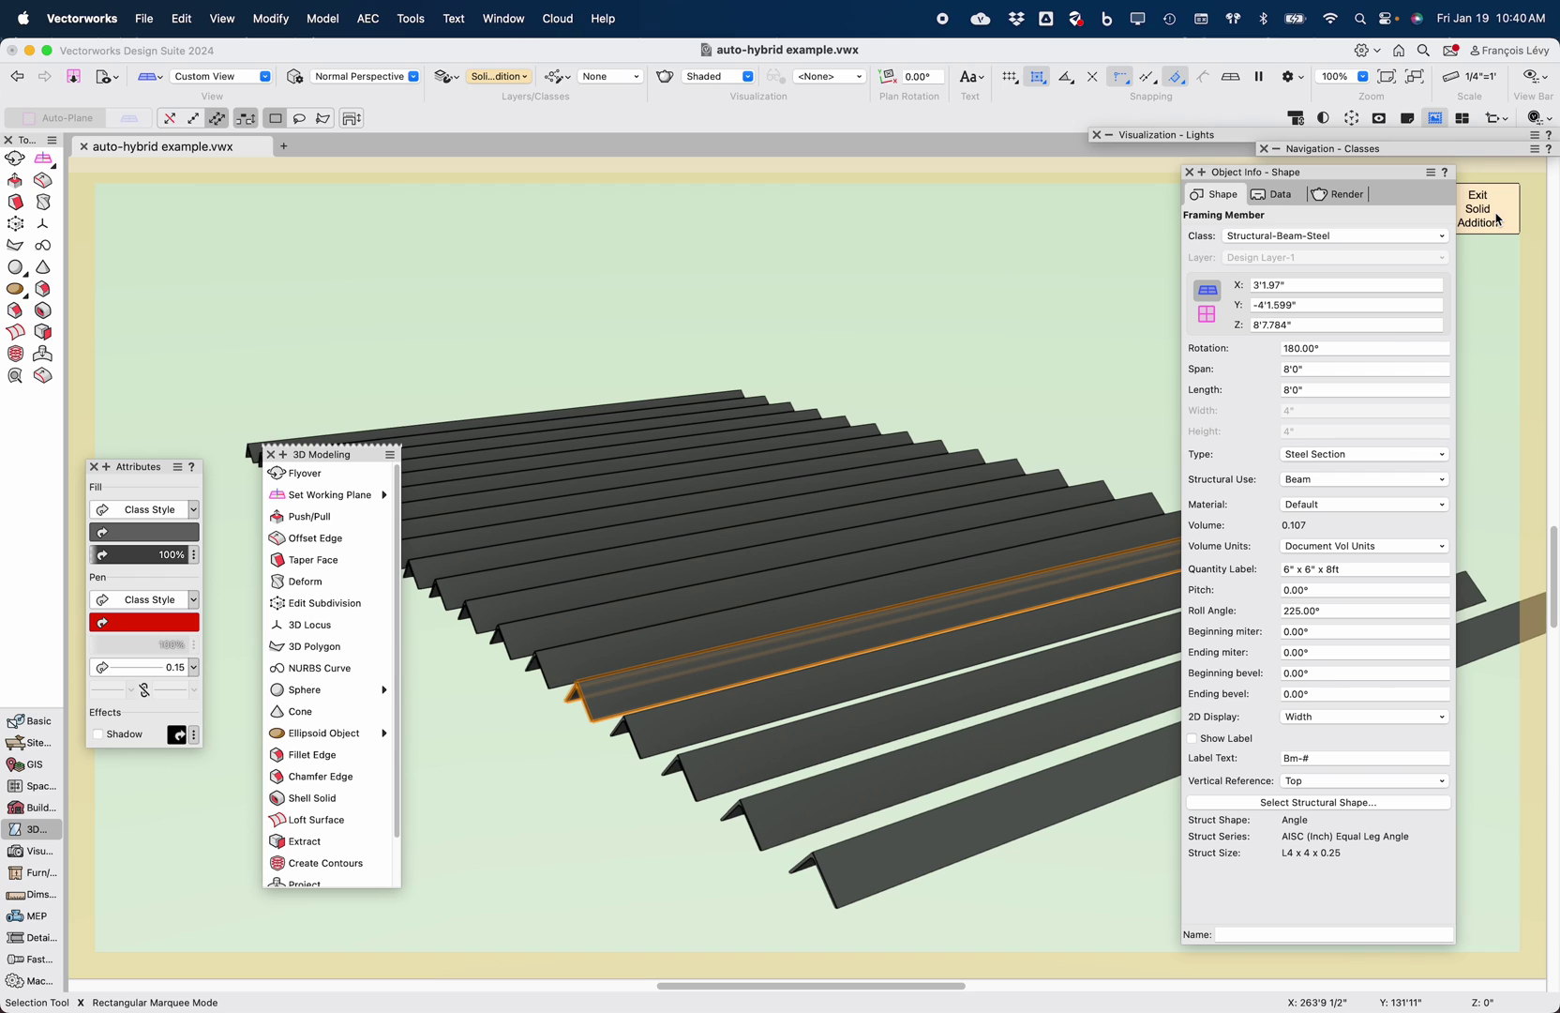
Exit the slat solid addition's edit mode and pick the slatted roof and supporting beams in turn to identify the separate solids
click(1497, 219)
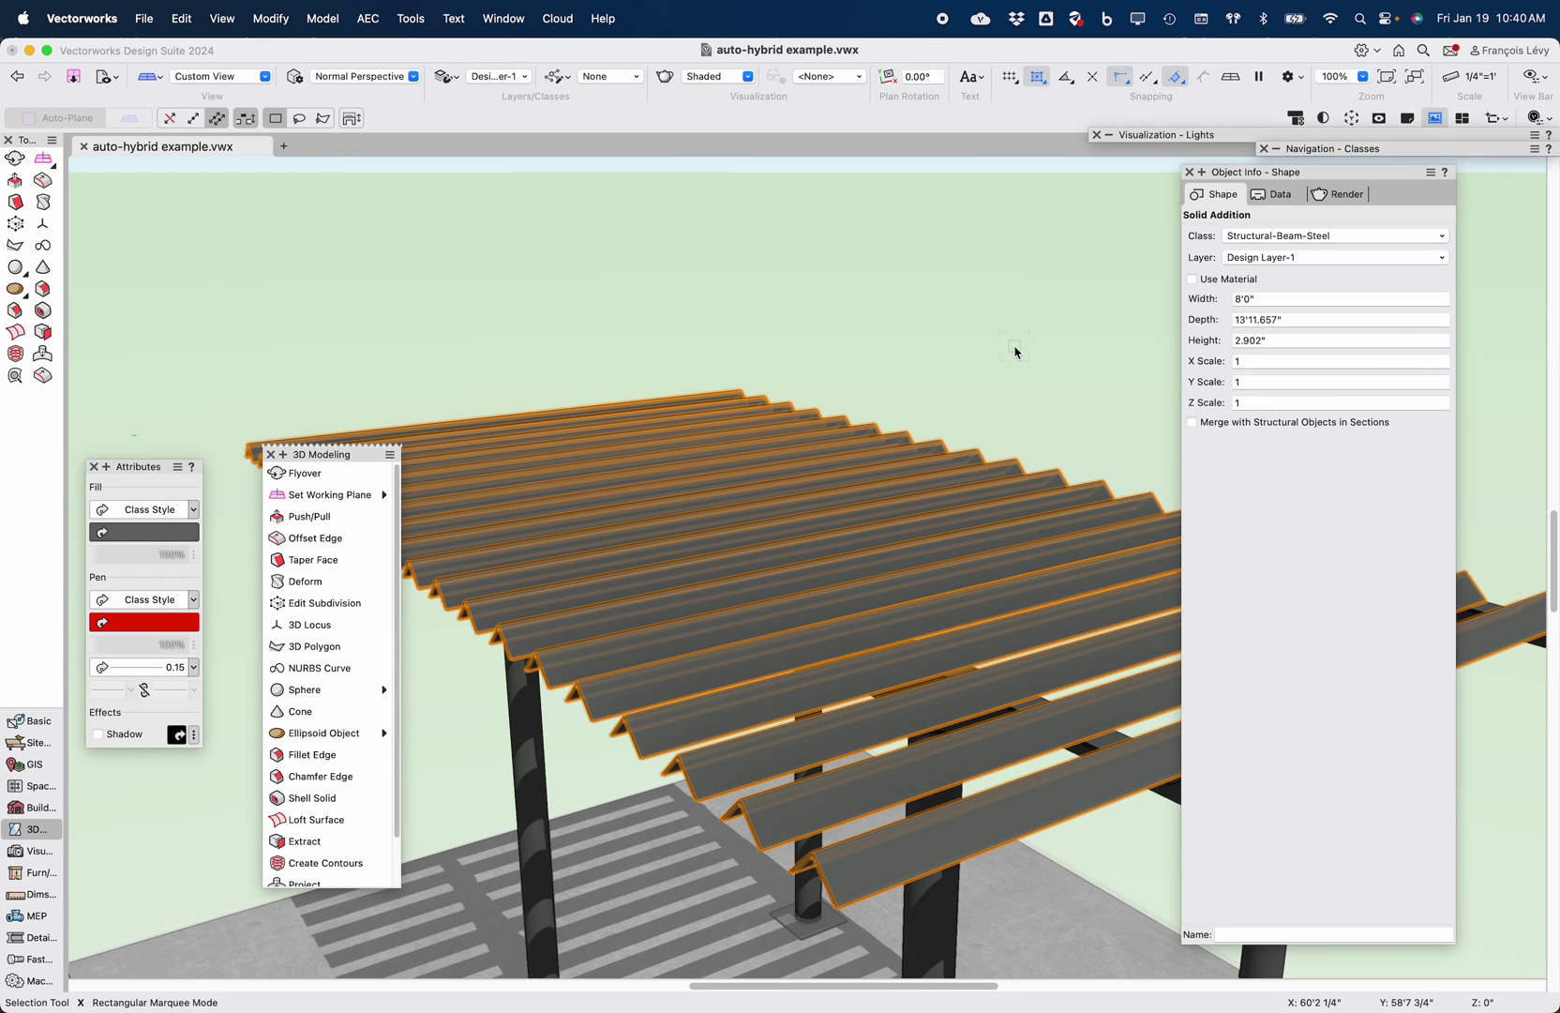
click(992, 429)
click(961, 593)
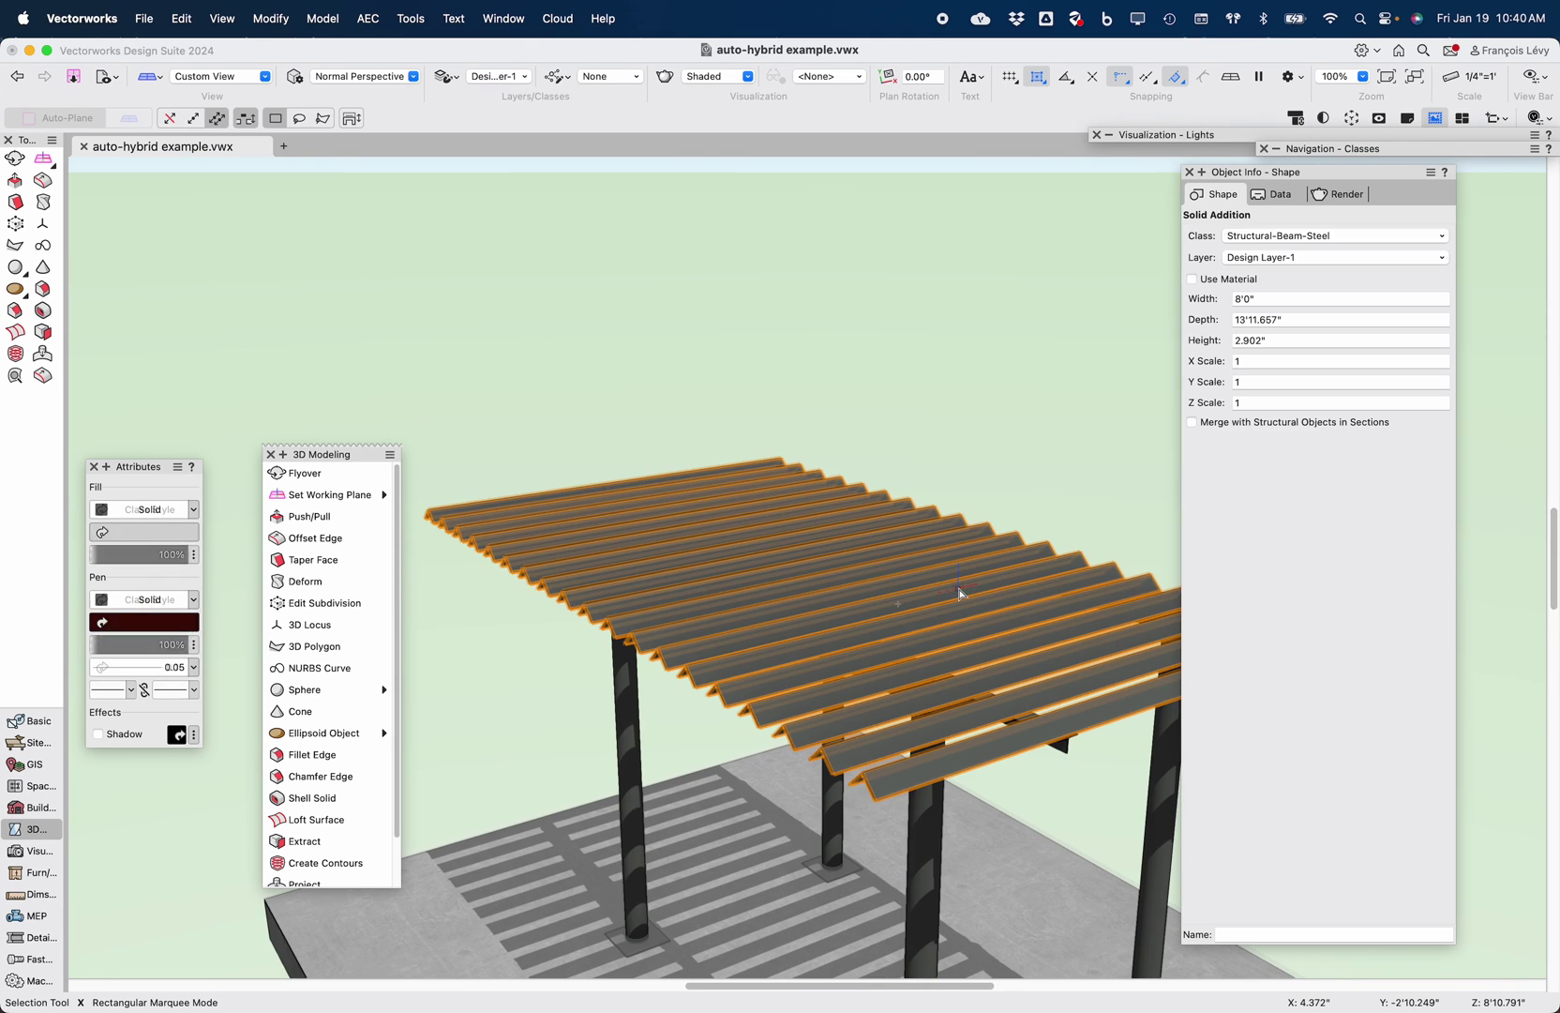
click(1069, 753)
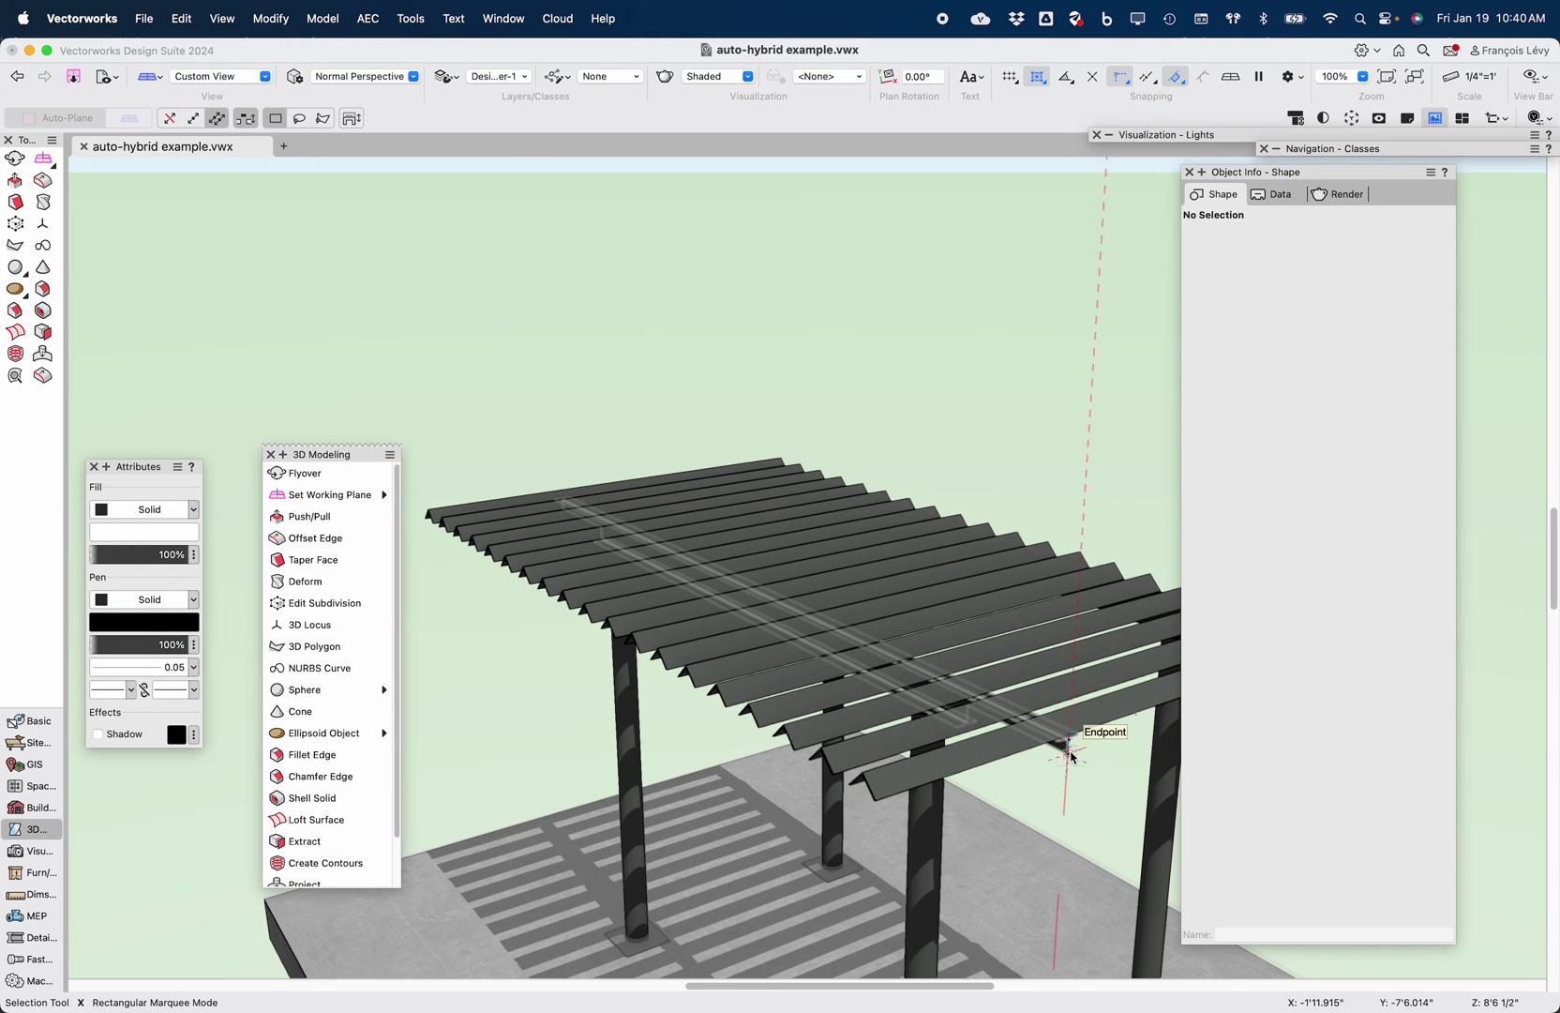
click(1069, 754)
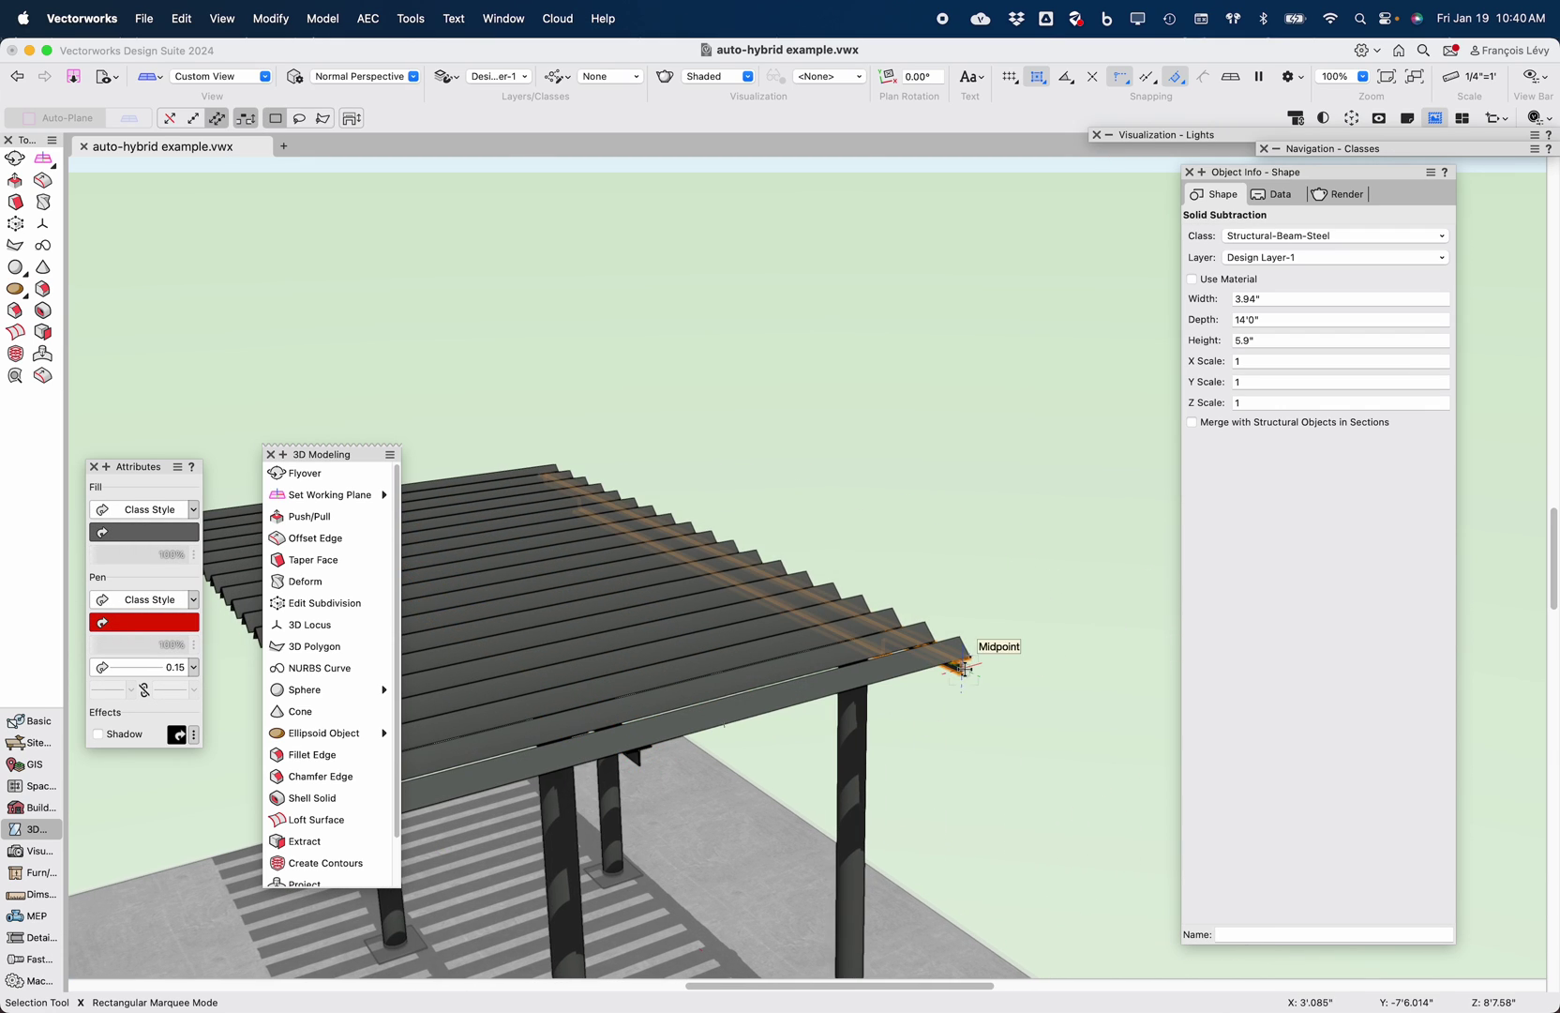
shift+middle_drag(1012, 802, 987, 785)
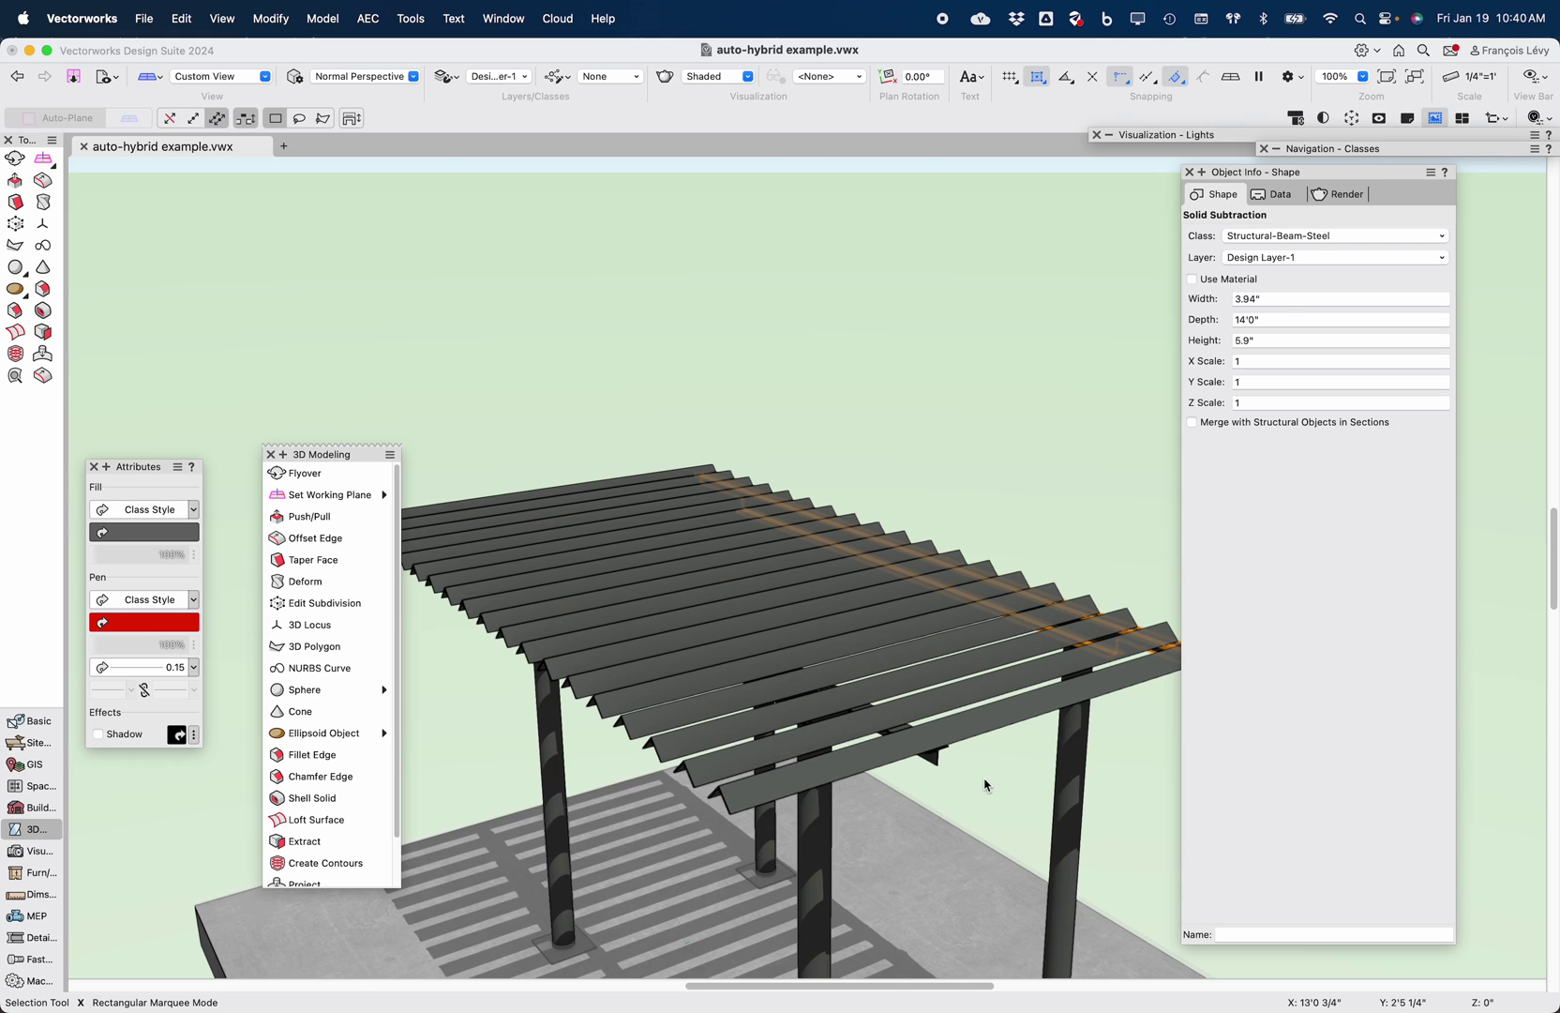
click(933, 756)
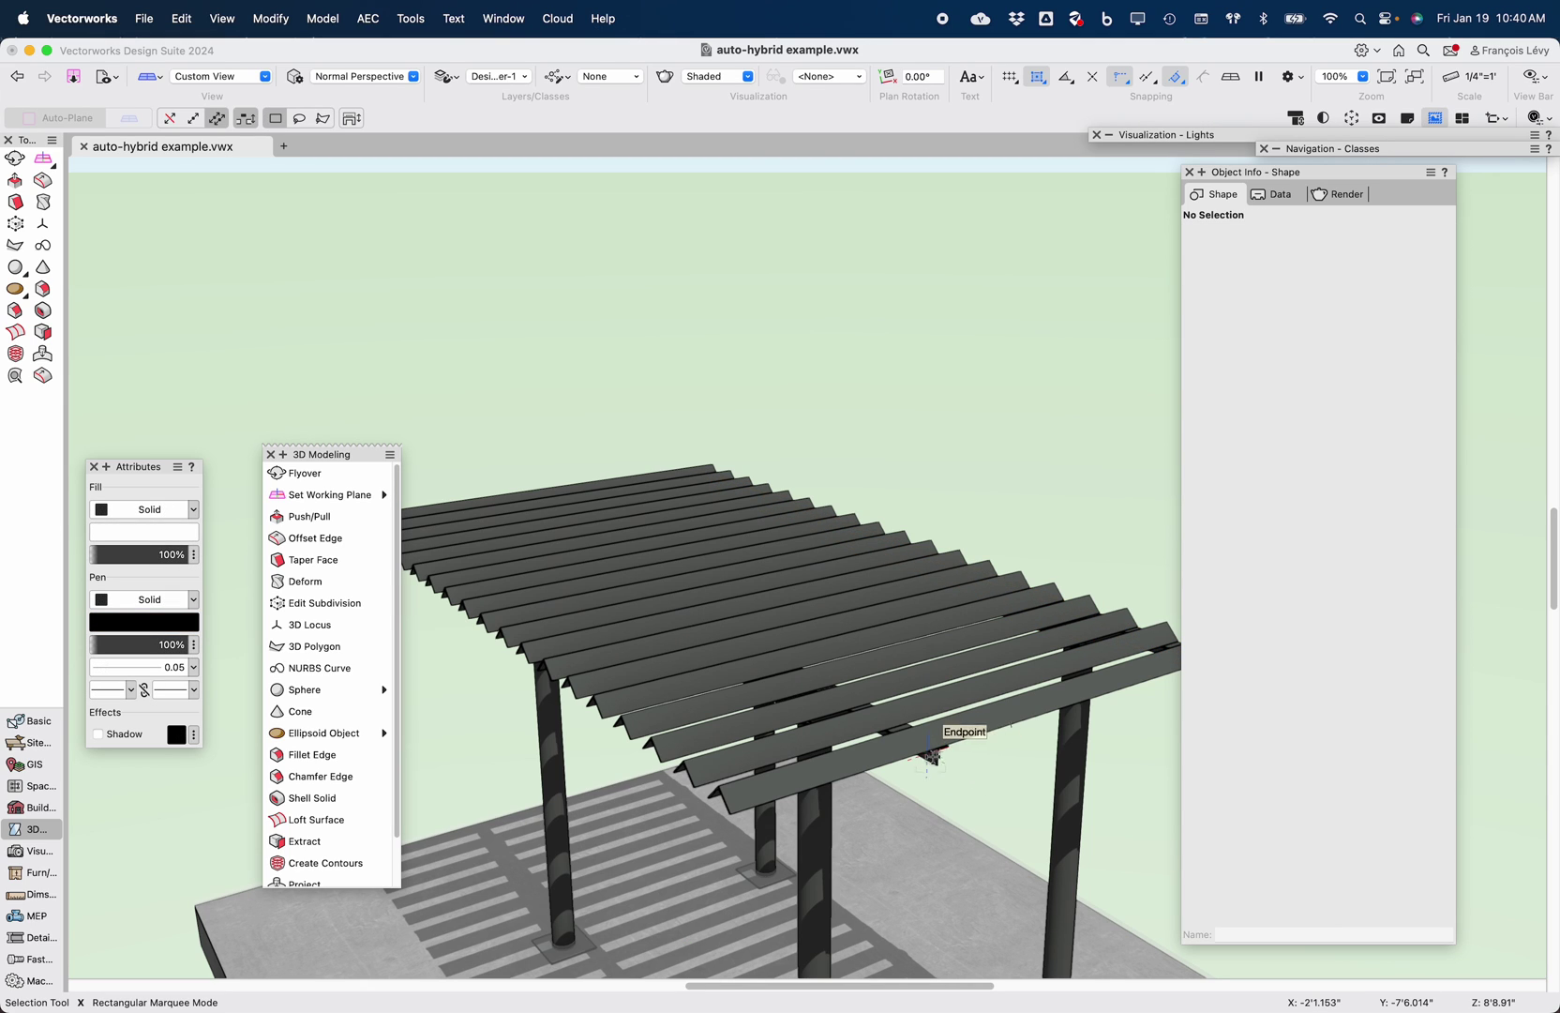
Select the slatted roof solid together with the two supporting steel beams beneath it
click(966, 742)
shift+click(1022, 713)
shift+middle_drag(1027, 715, 835, 707)
shift+click(812, 672)
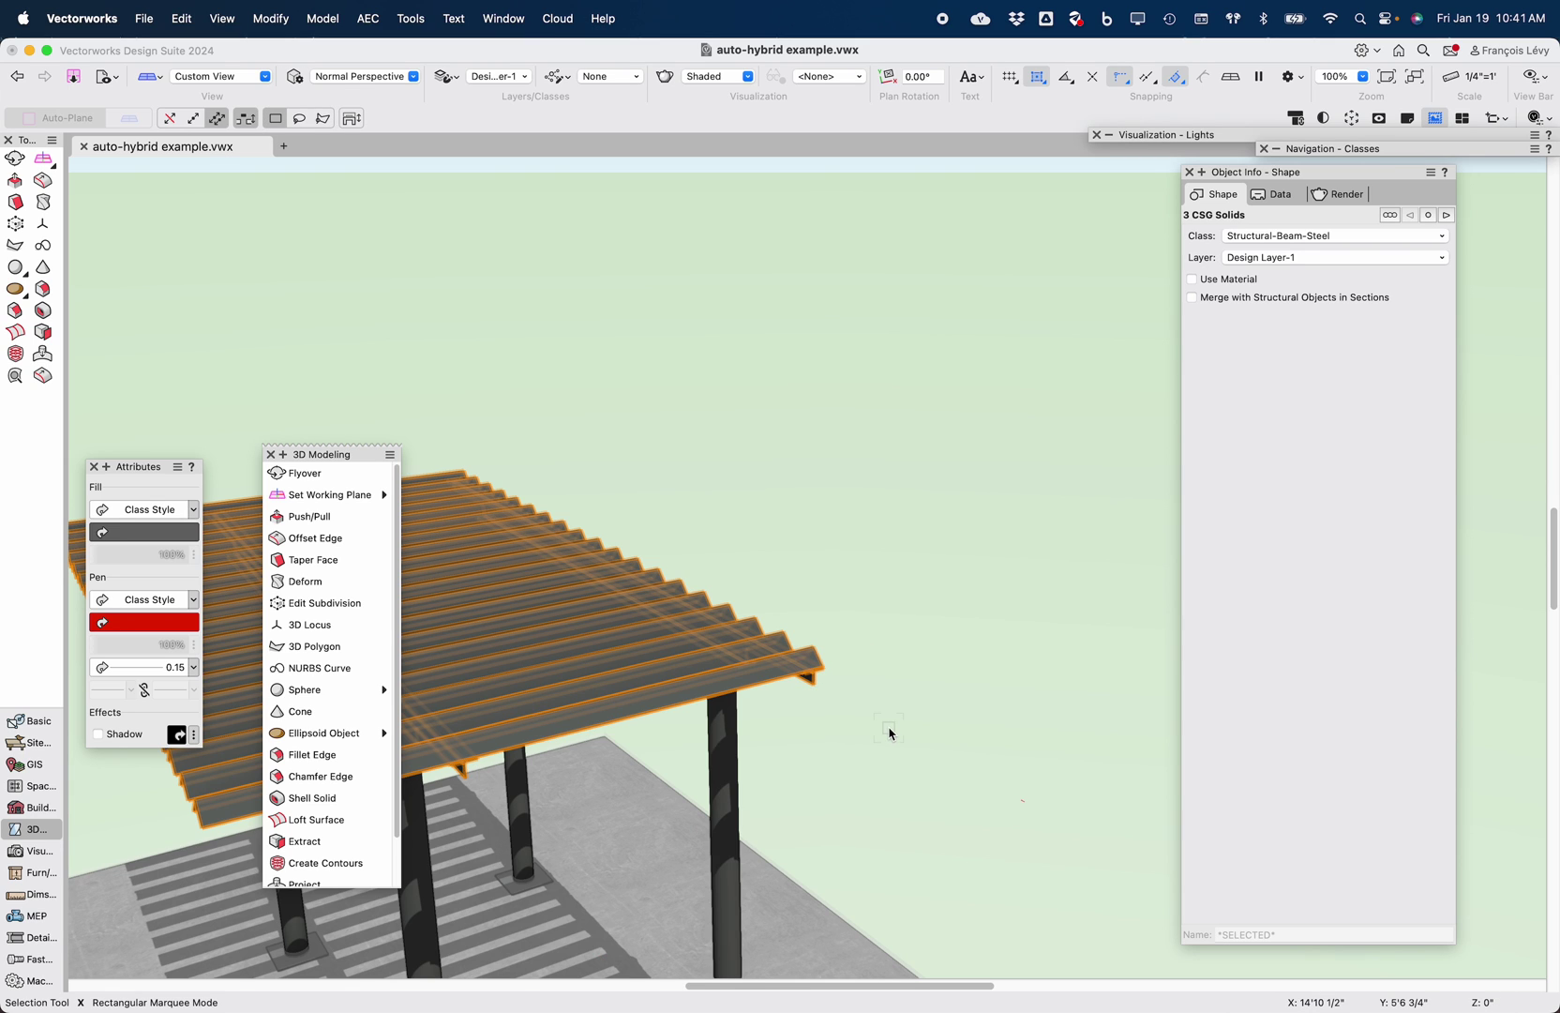
scroll(891, 733, down, 10)
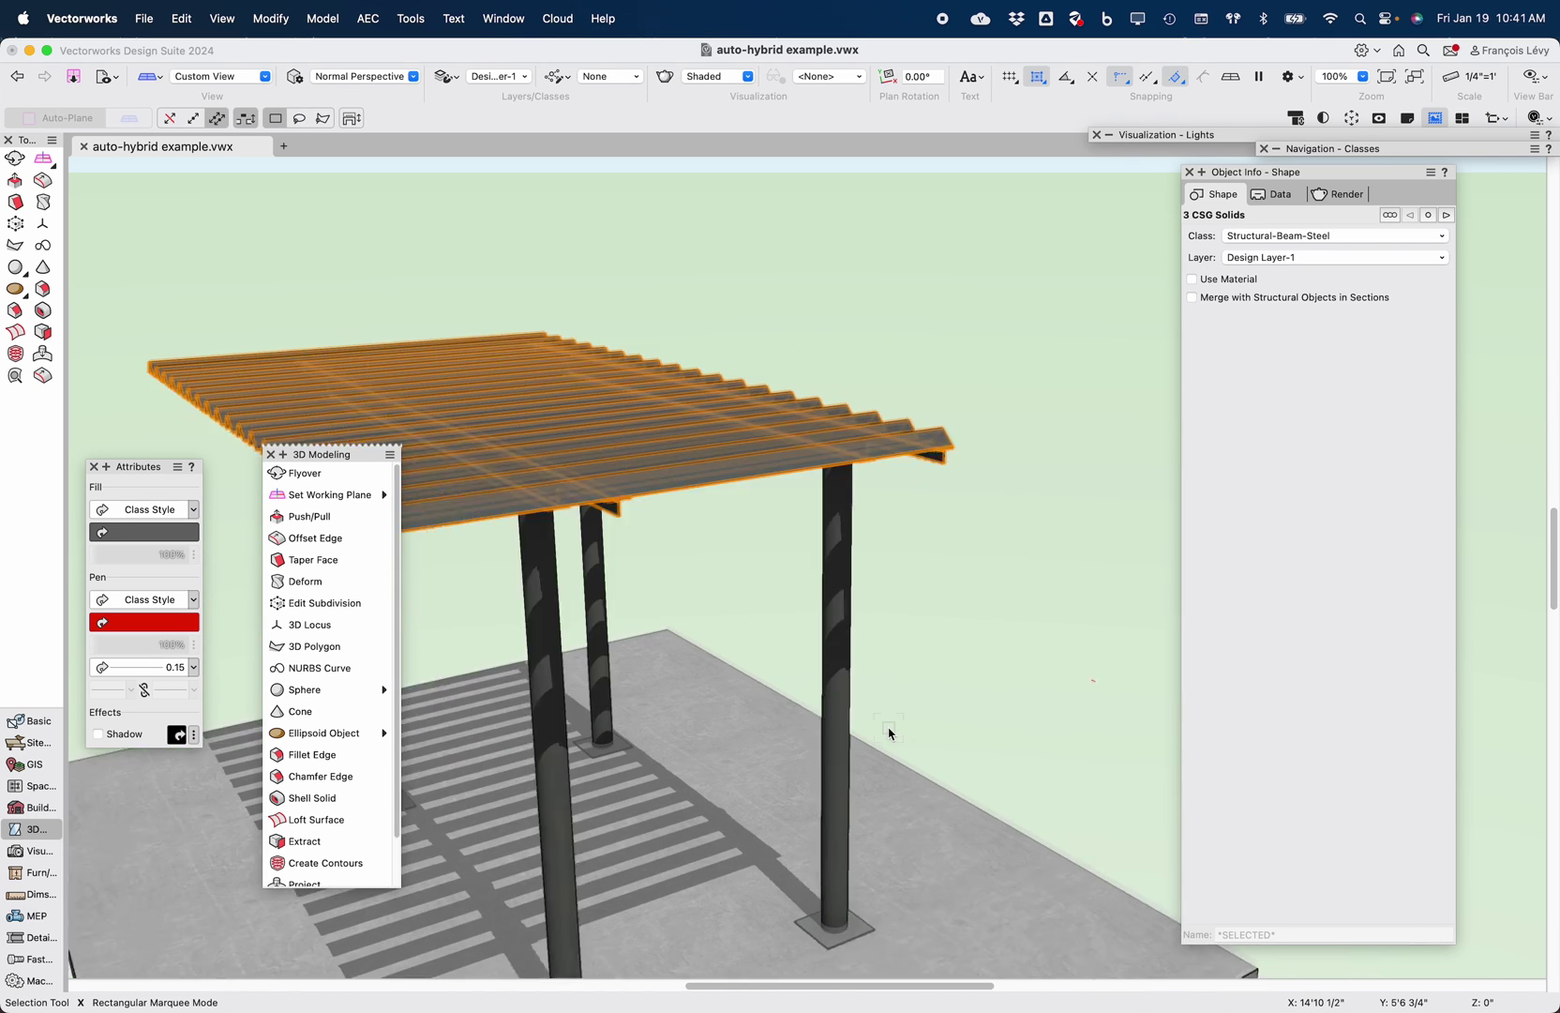
scroll(891, 733, up, 5)
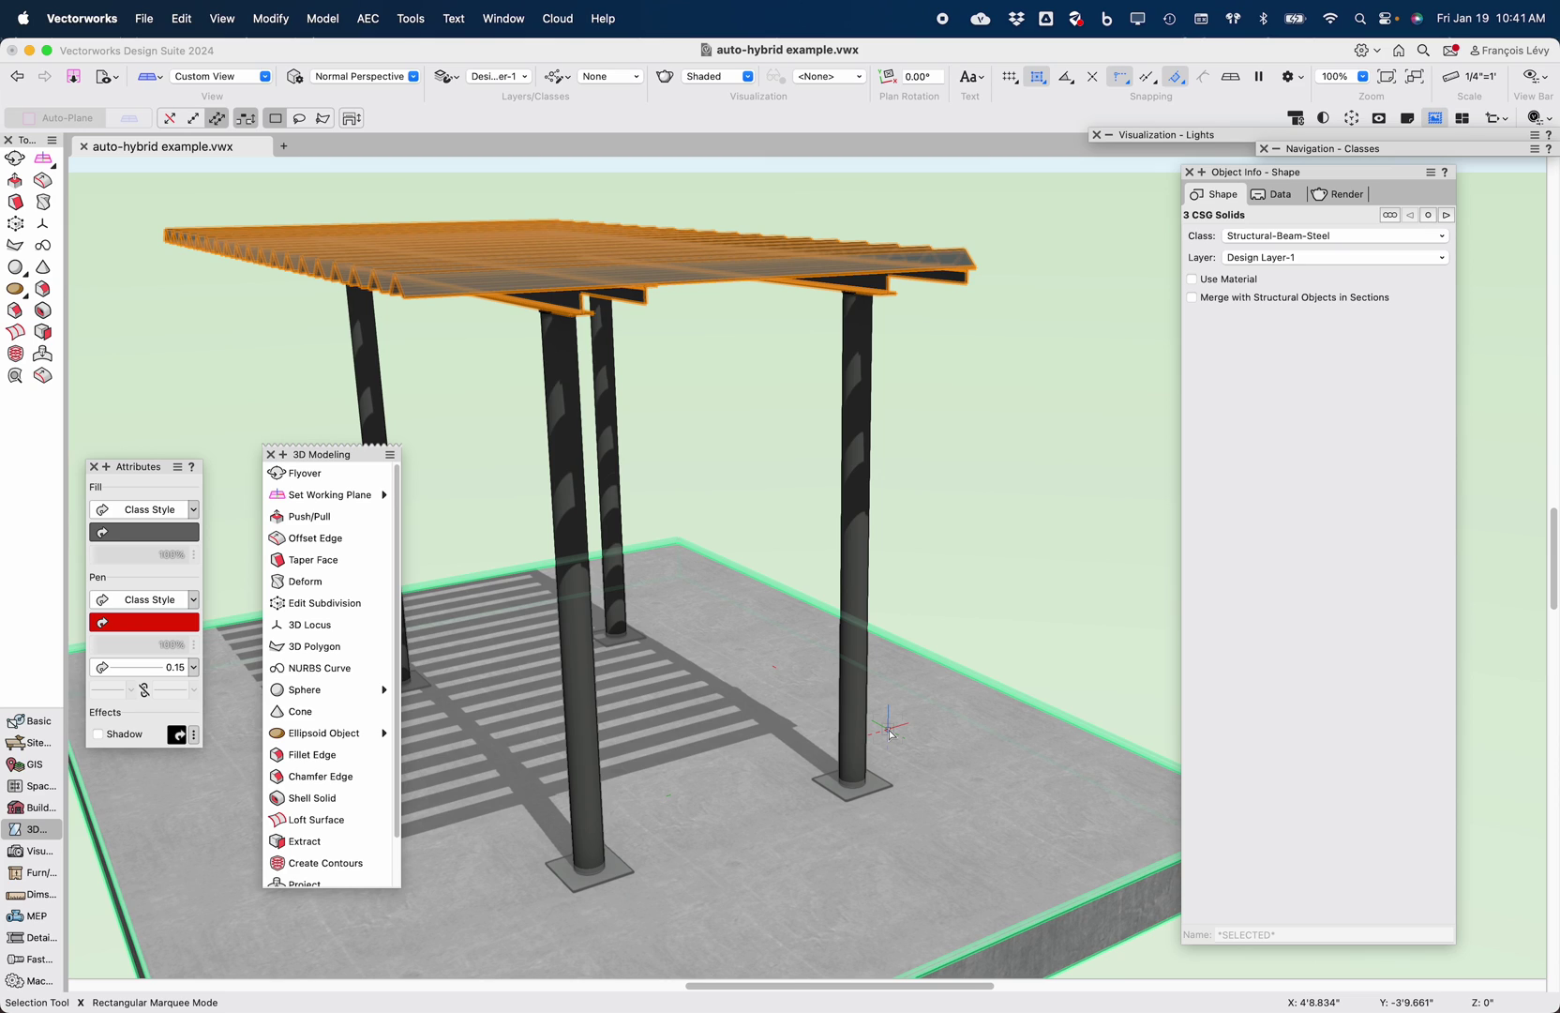
Switch to the Top/Plan view and create an Auto Hybrid from the selected roof and beam solids
key(super+5)
key(super+minus)
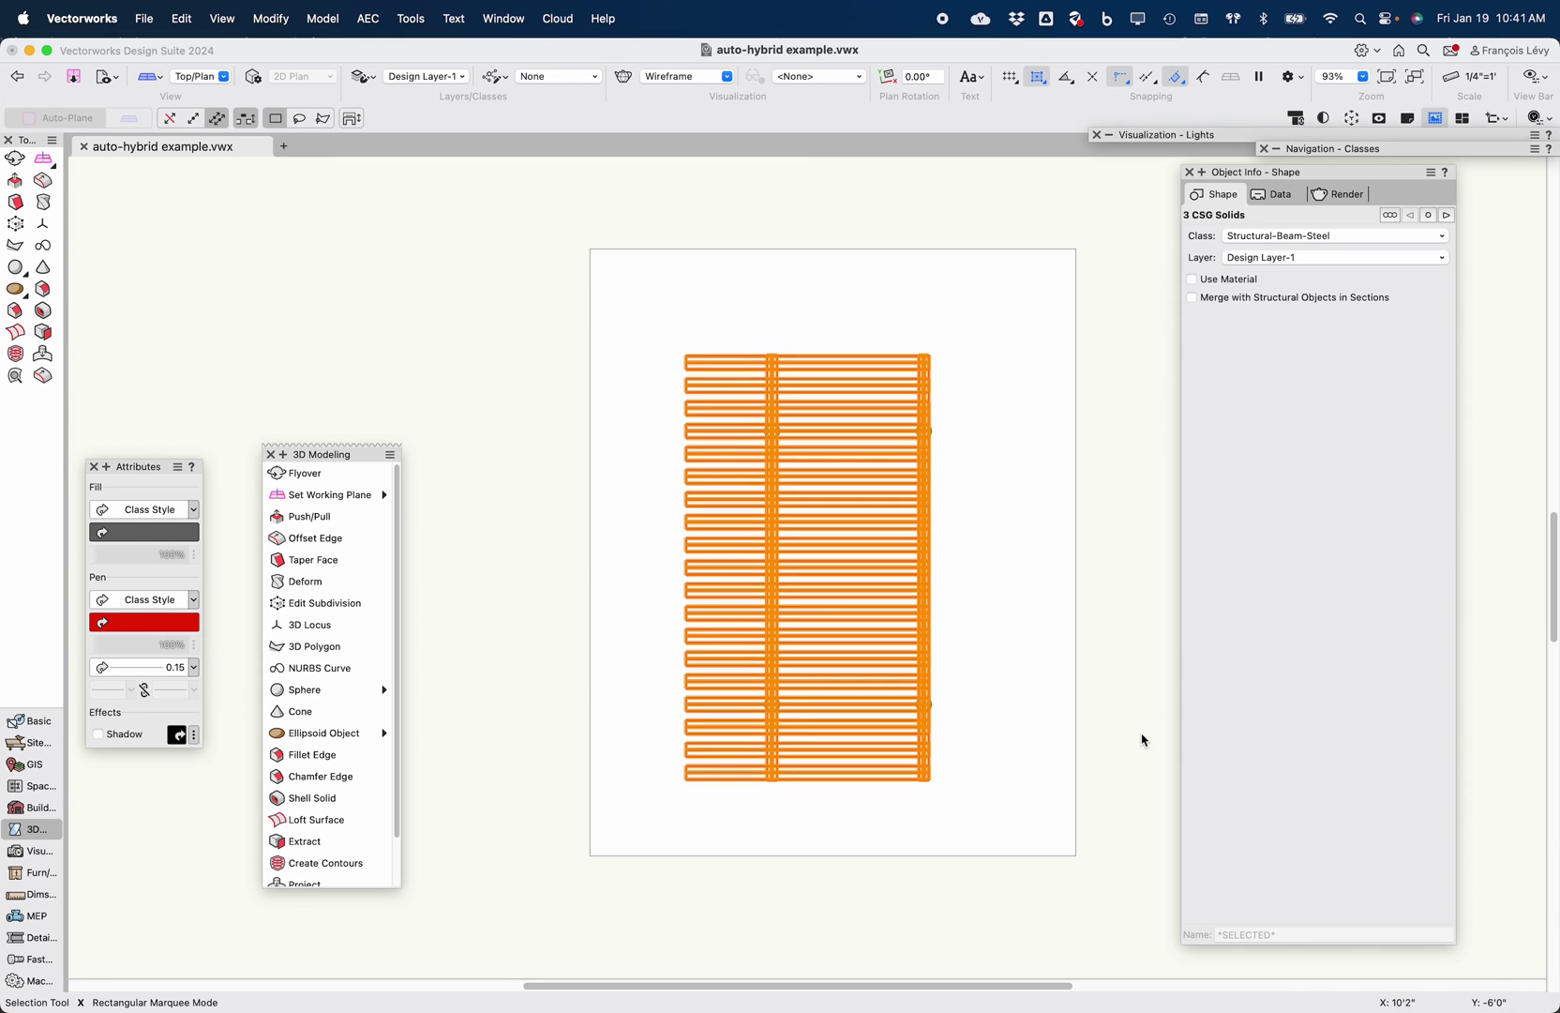
key(super+0)
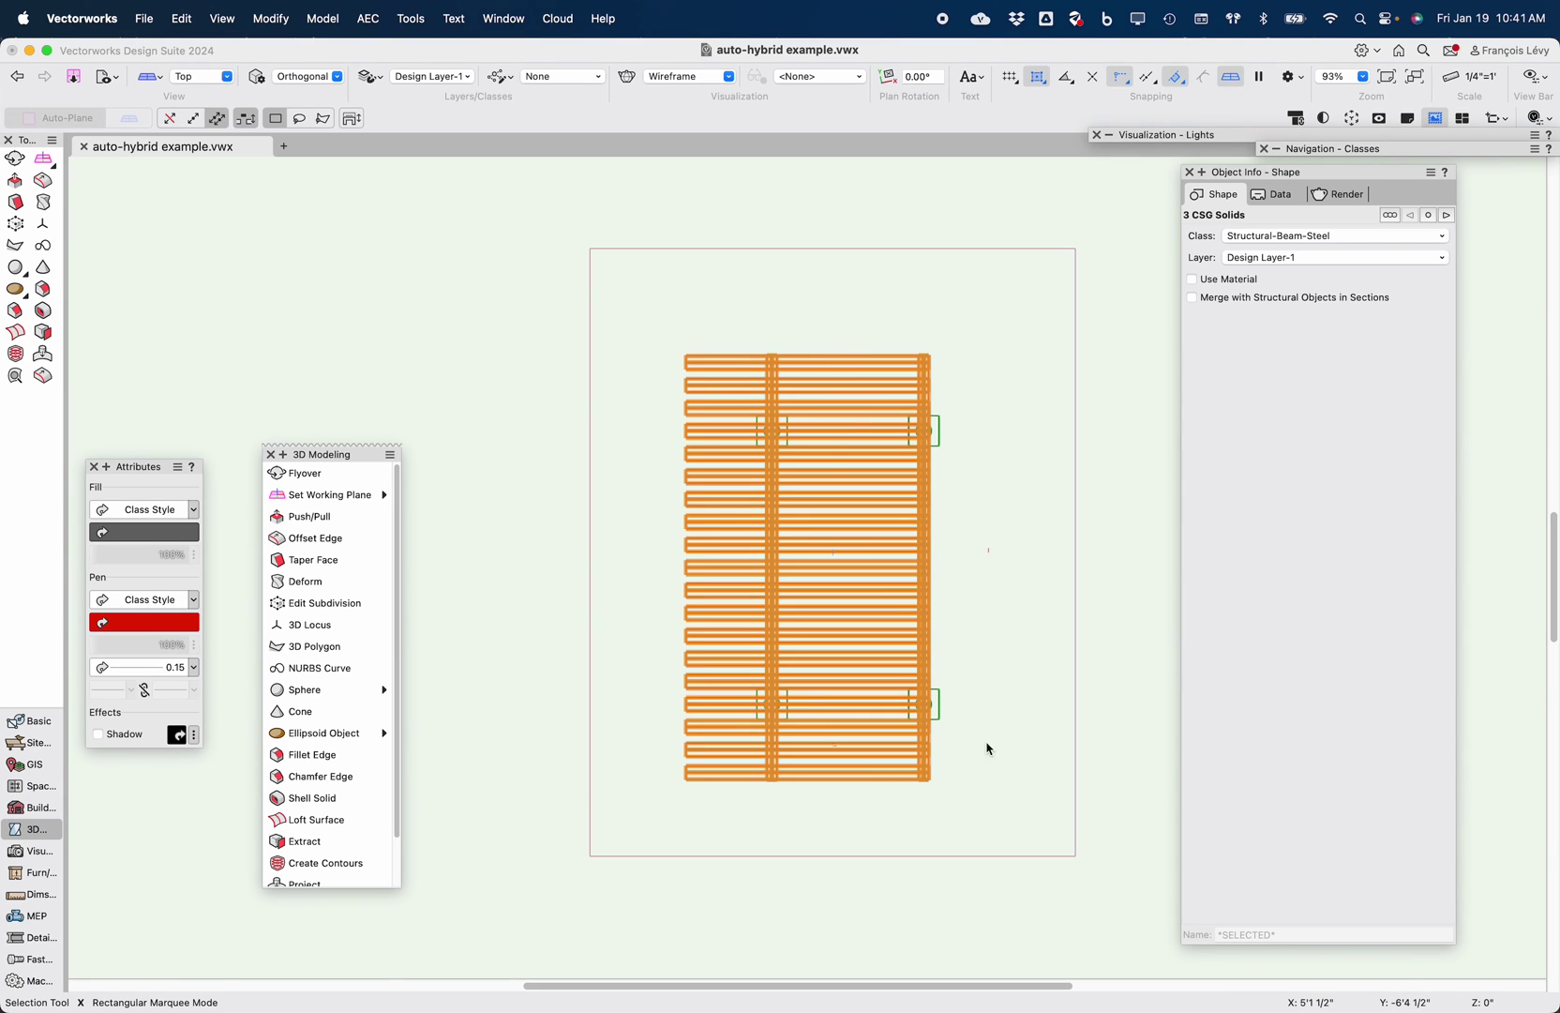
key(F5)
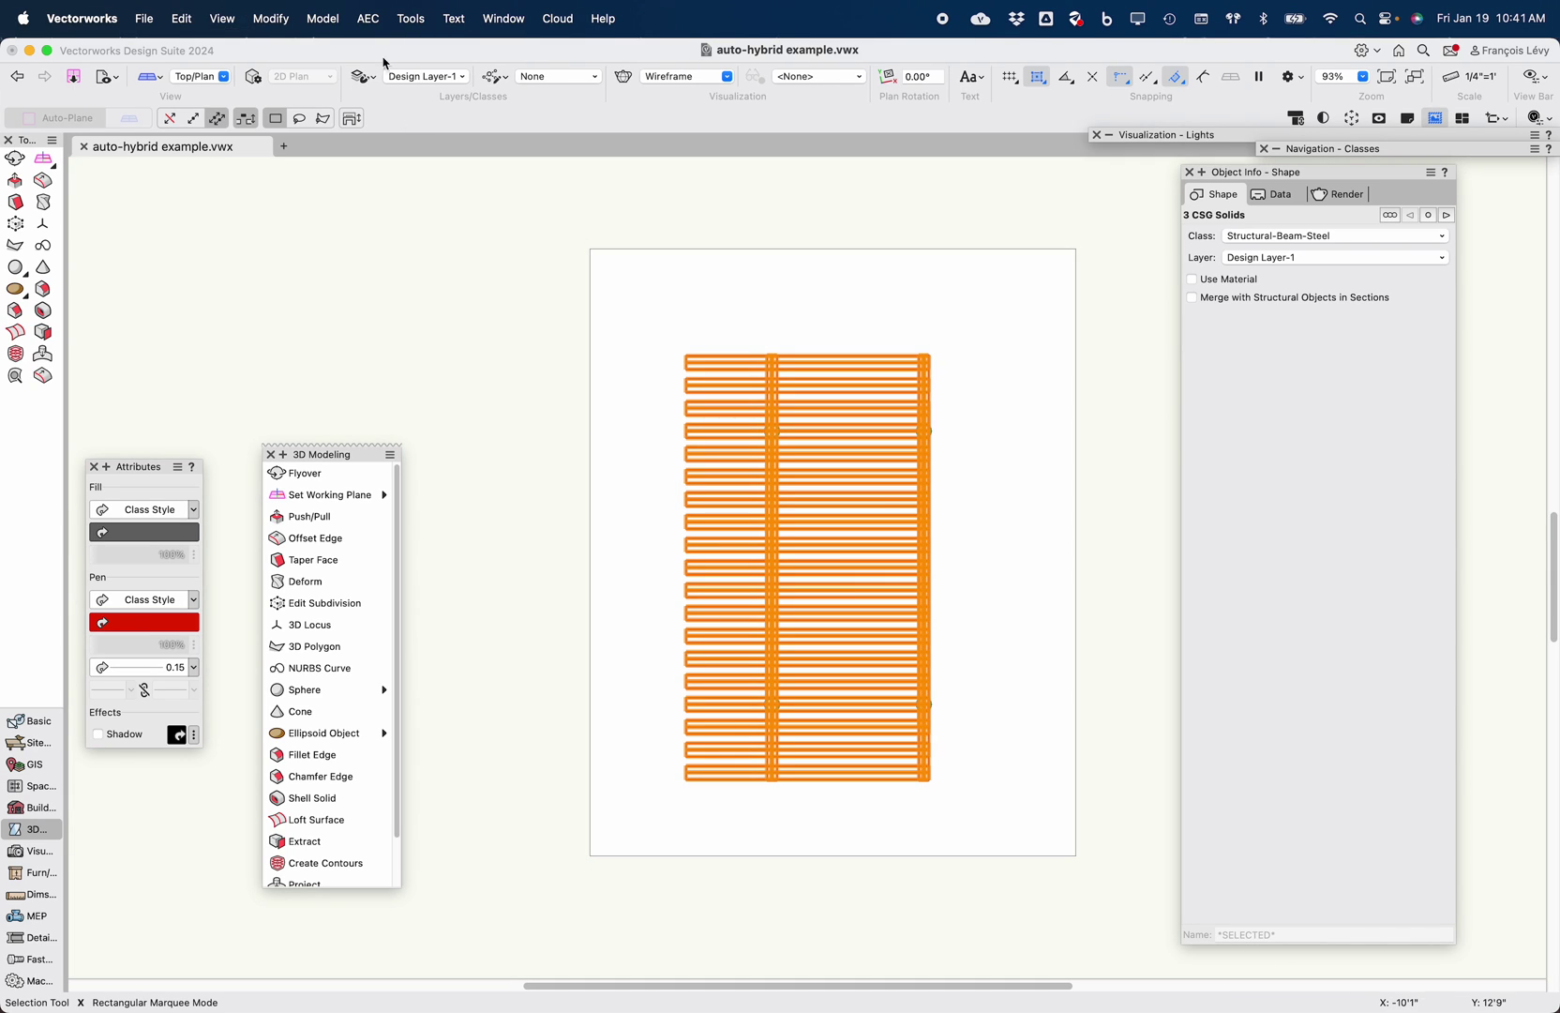
click(368, 19)
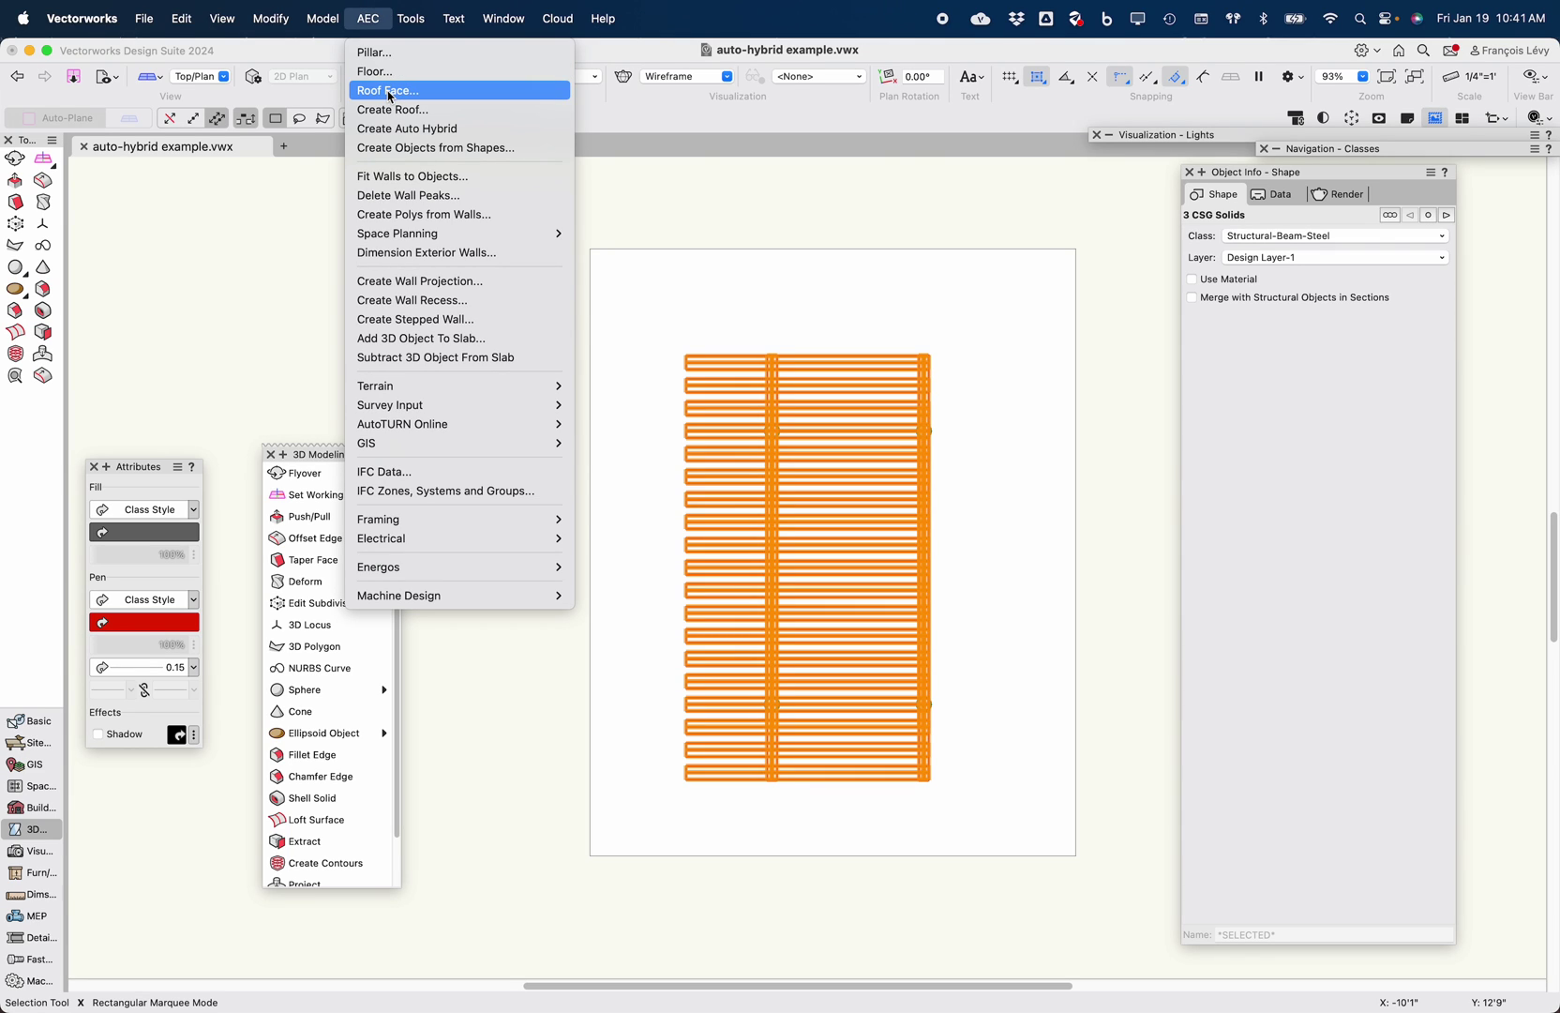
click(392, 129)
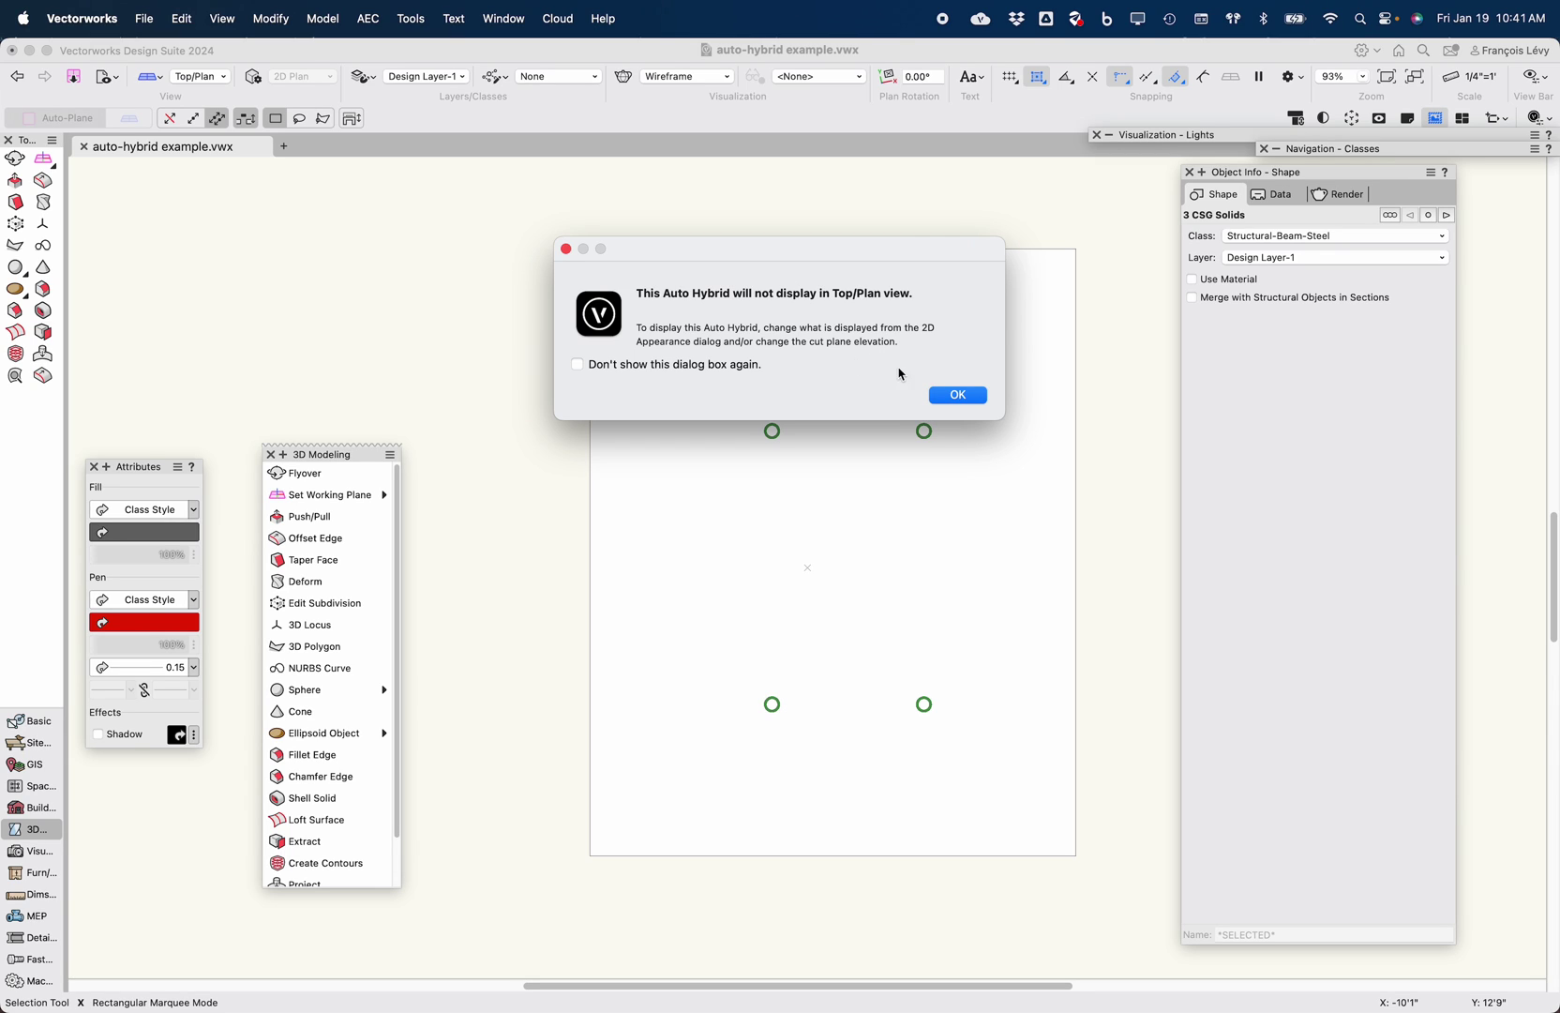
click(971, 403)
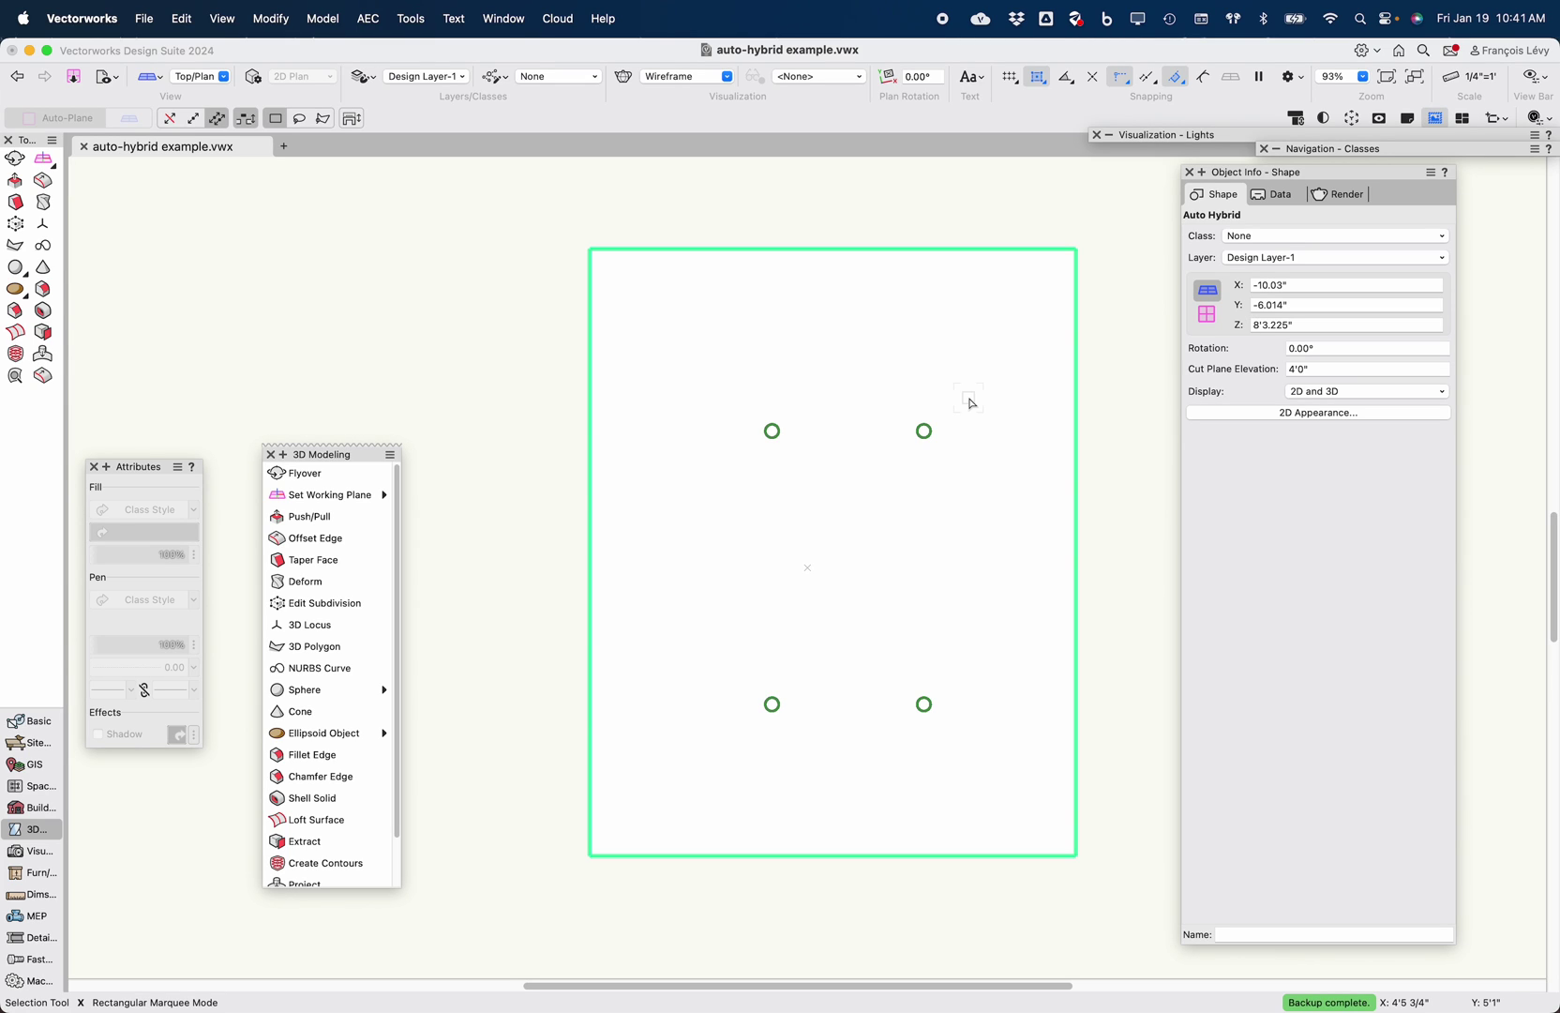
Set the Auto Hybrid's cut plane elevation to 12' and deselect it
click(1323, 370)
text(1)
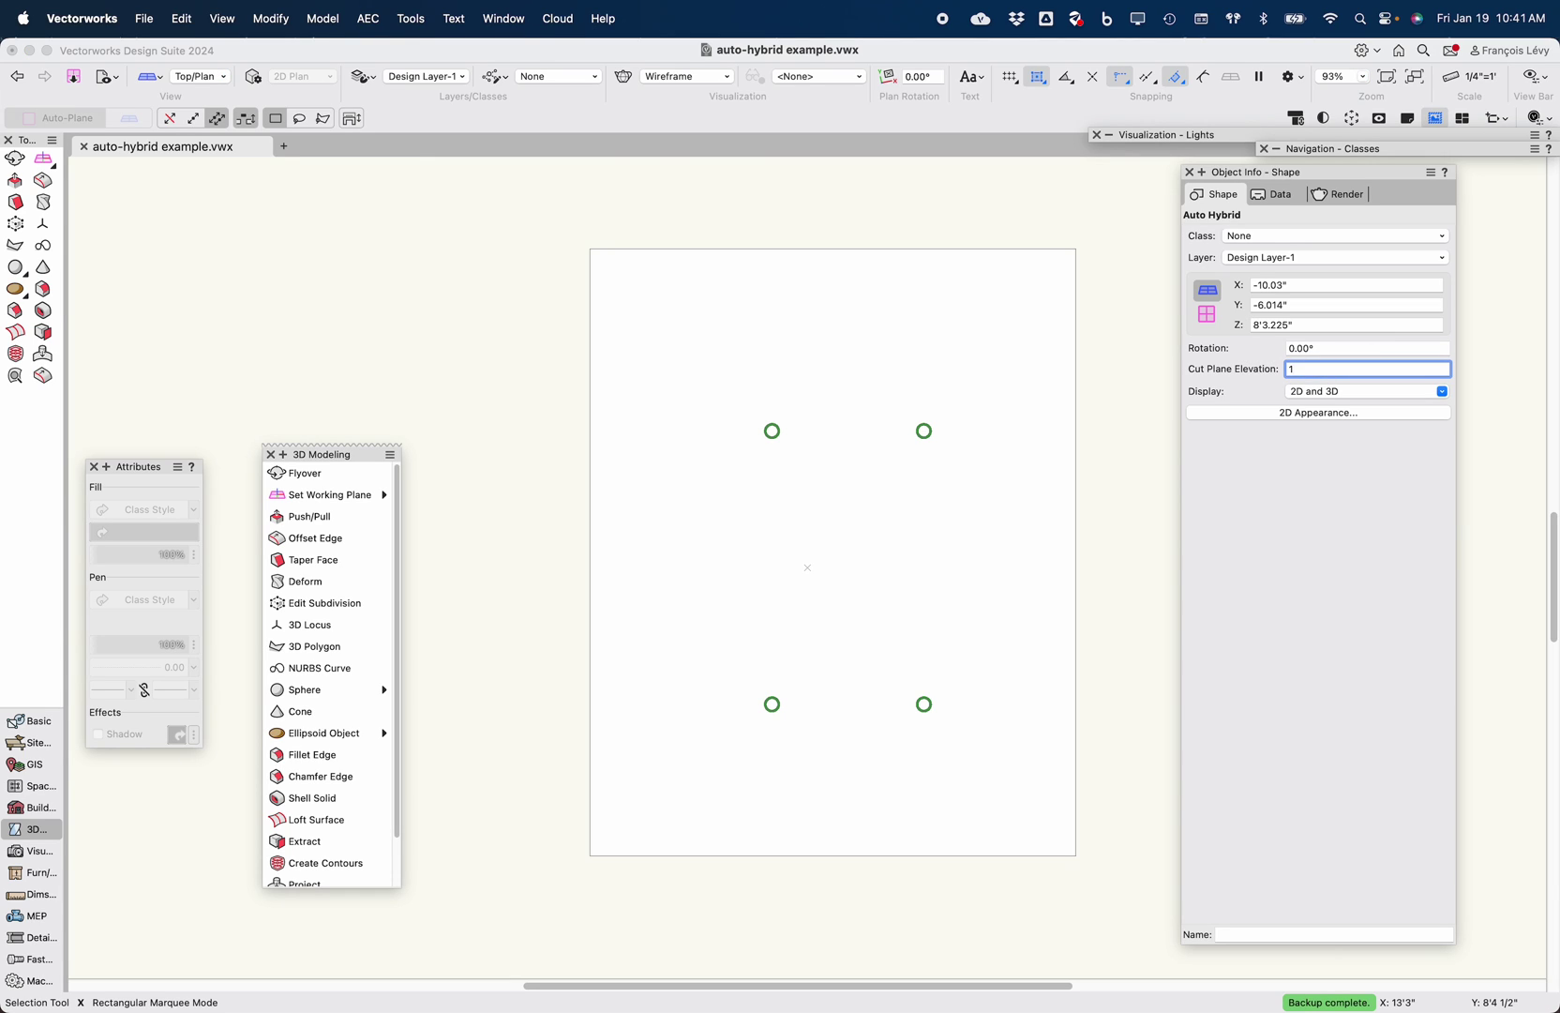
text(2')
key(Return)
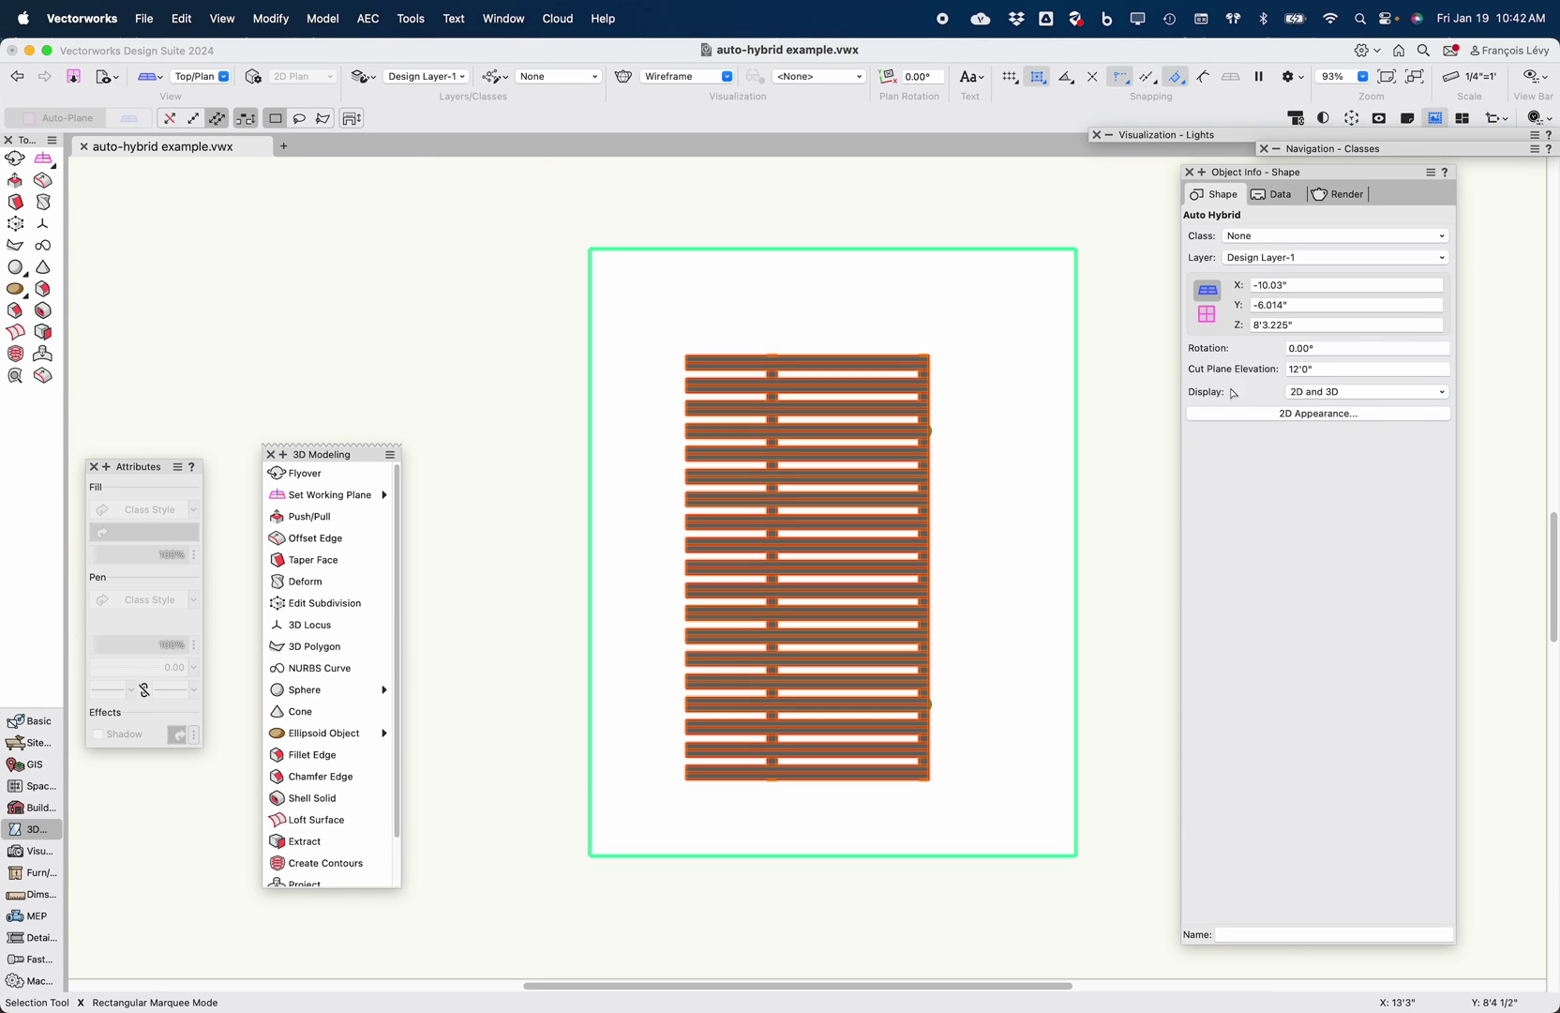
click(1169, 501)
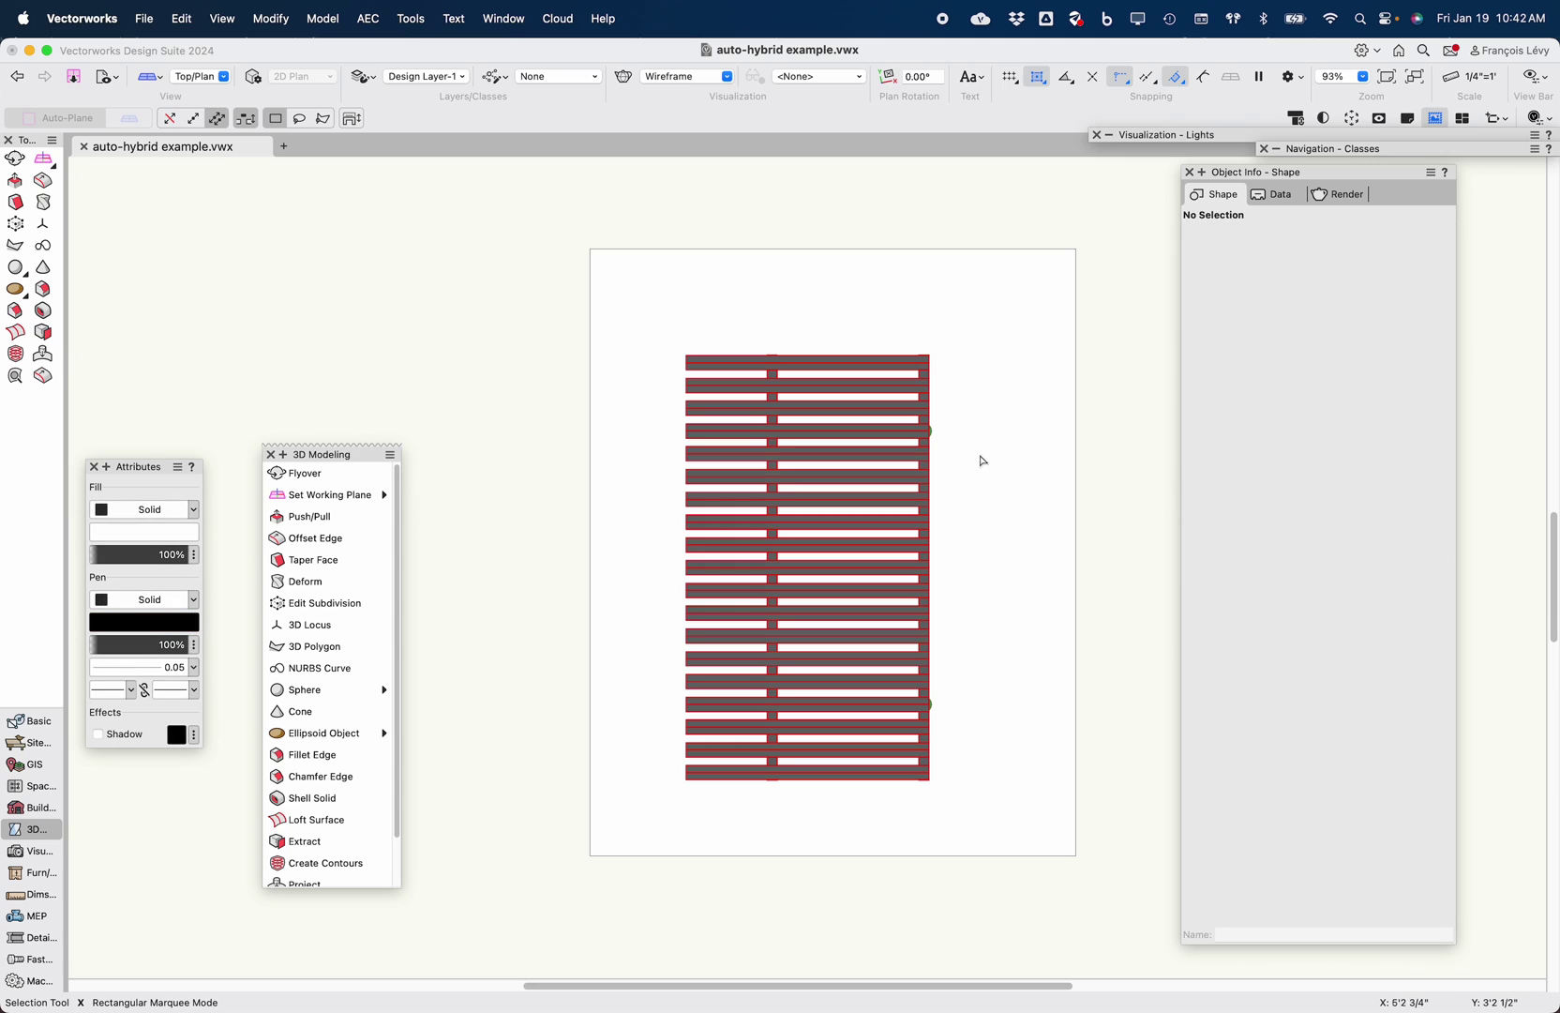
Open the Auto Hybrid's 2D appearance settings and set the smoothing angle to 45, keeping the 3D conversion resolution at High
click(916, 453)
key(super+equal)
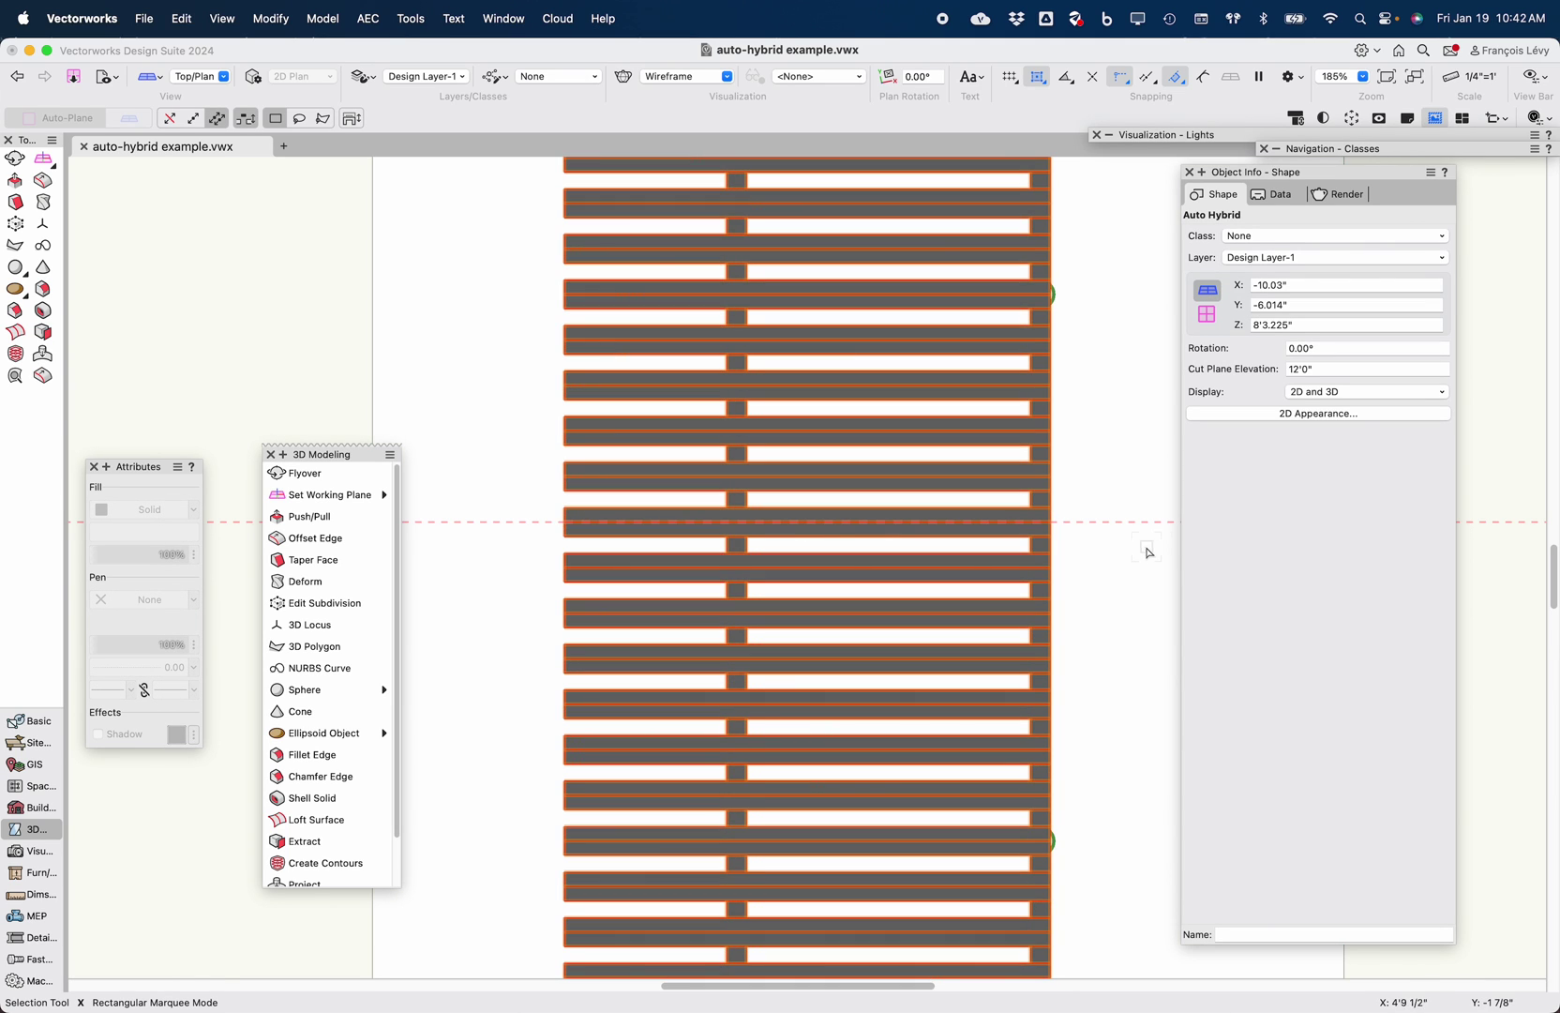
scroll(1116, 516, right, 3)
scroll(1116, 515, left, 1)
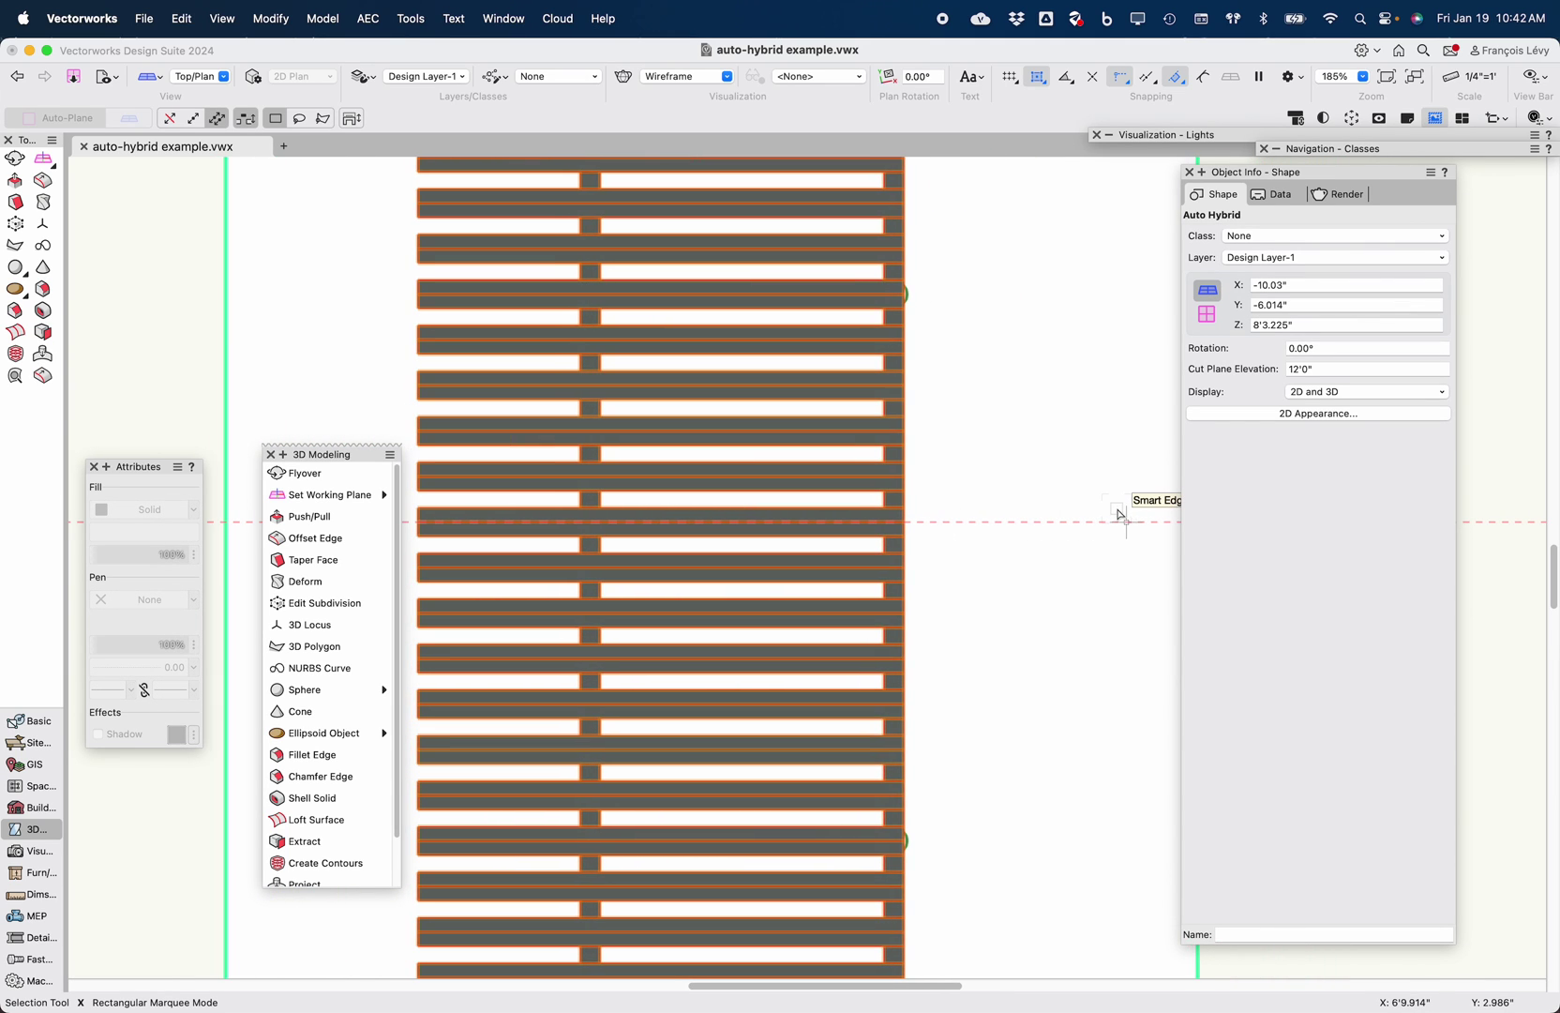
click(1314, 414)
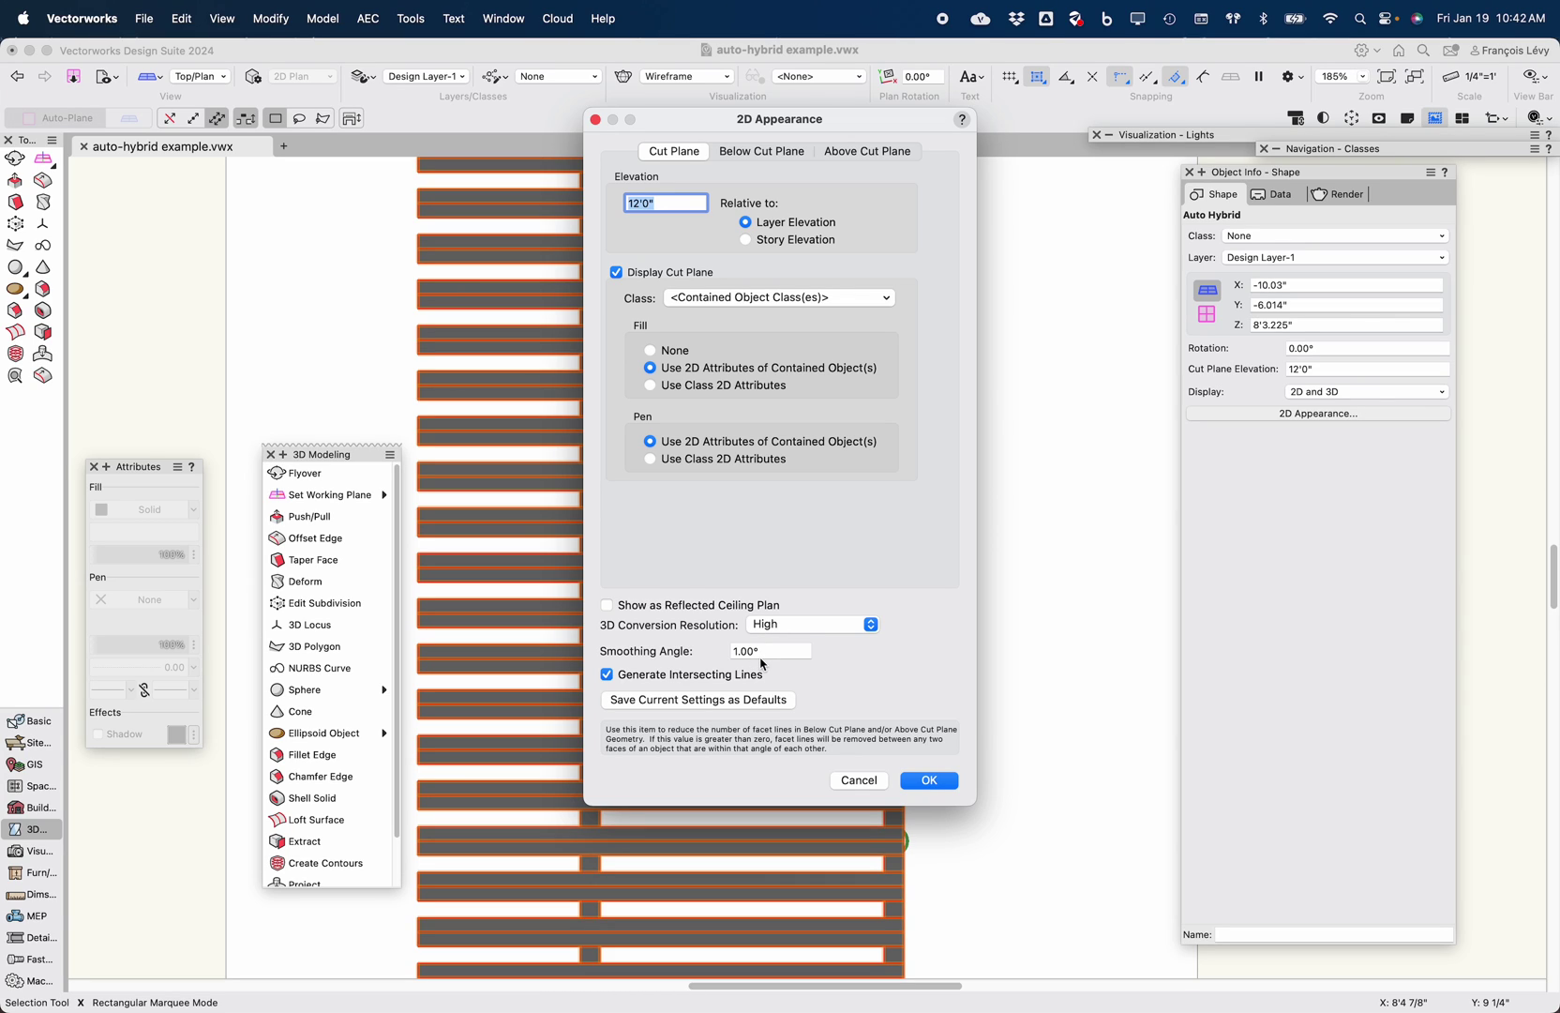
key(Tab)
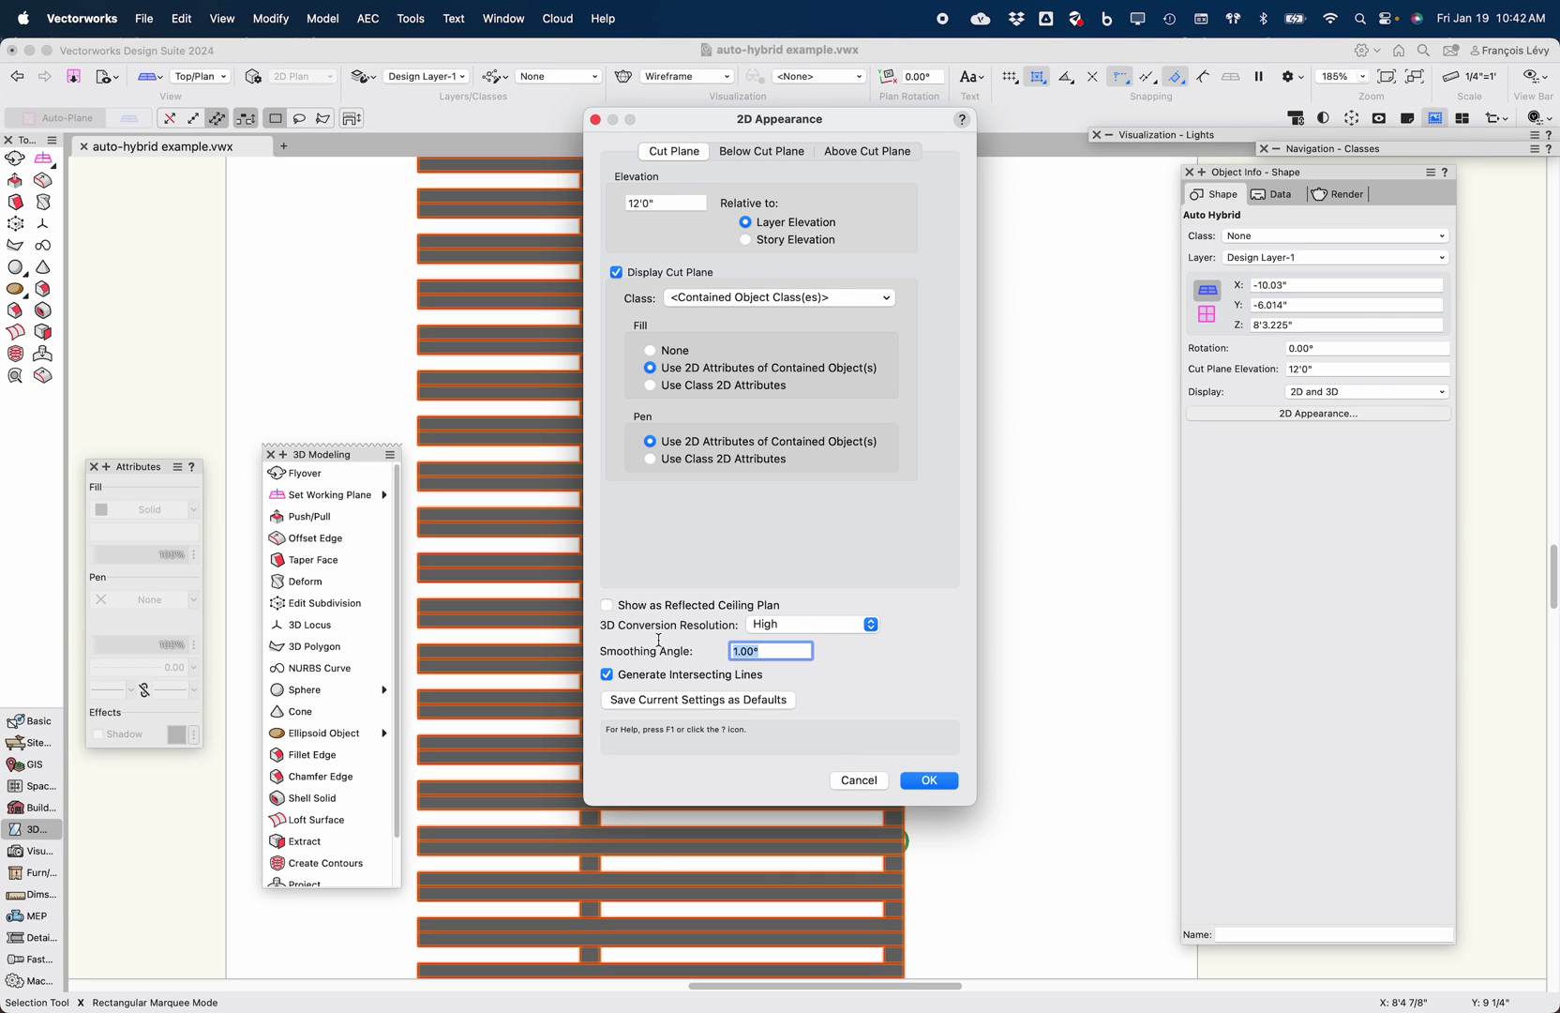
text(45)
key(Tab)
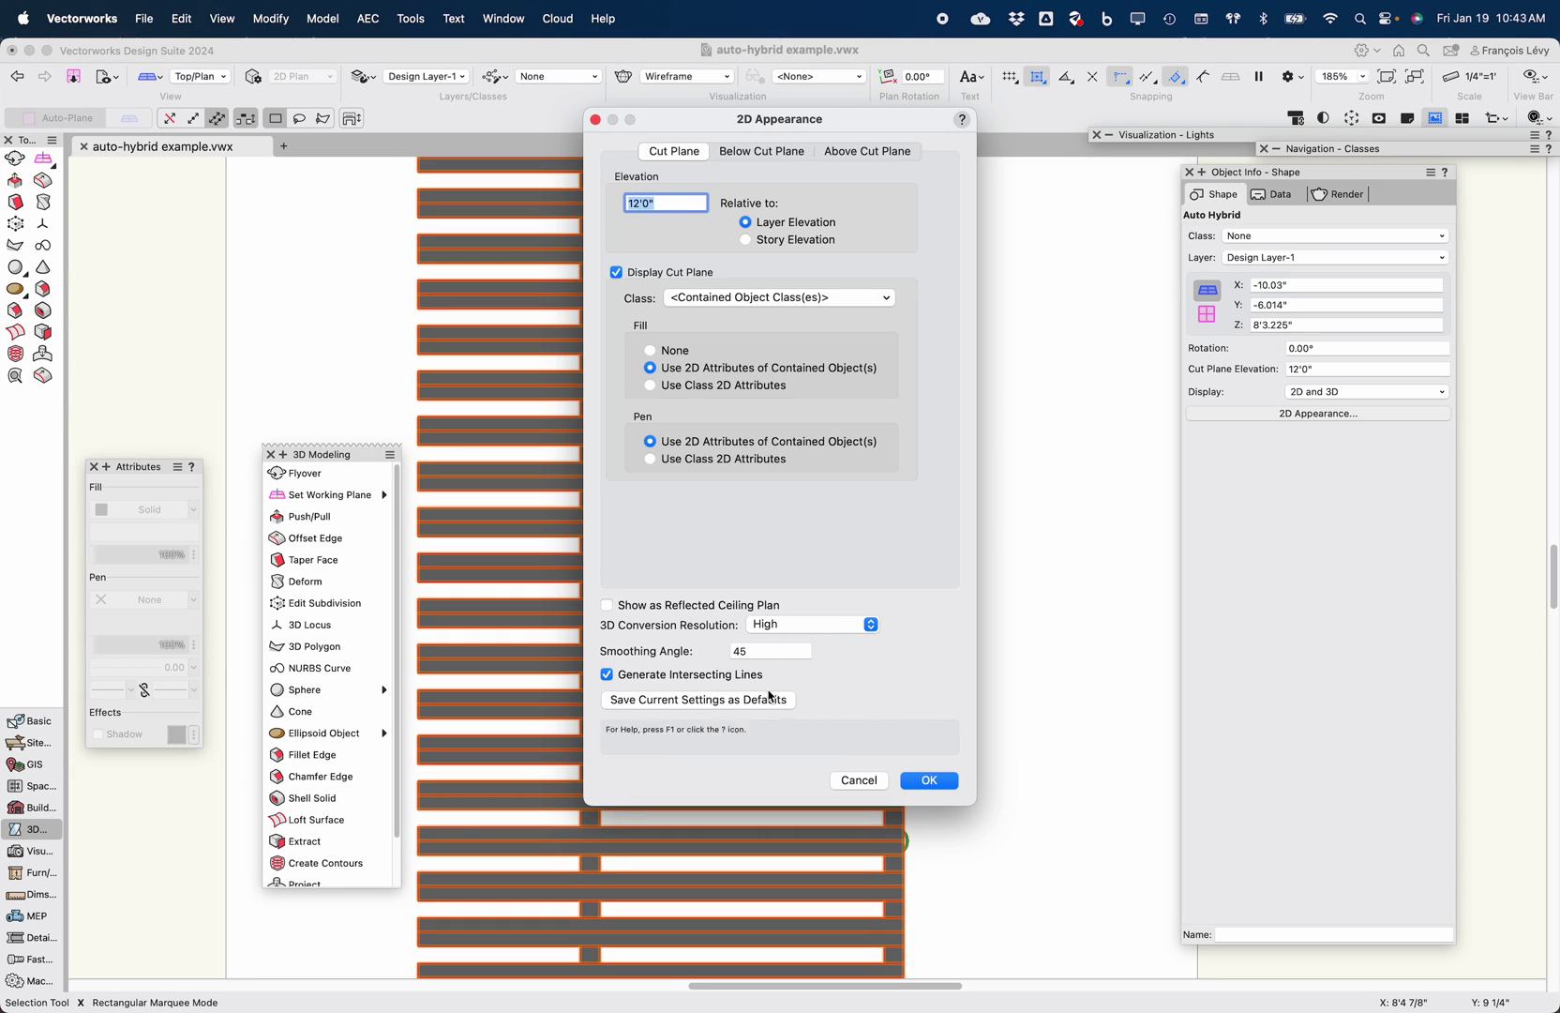
click(829, 626)
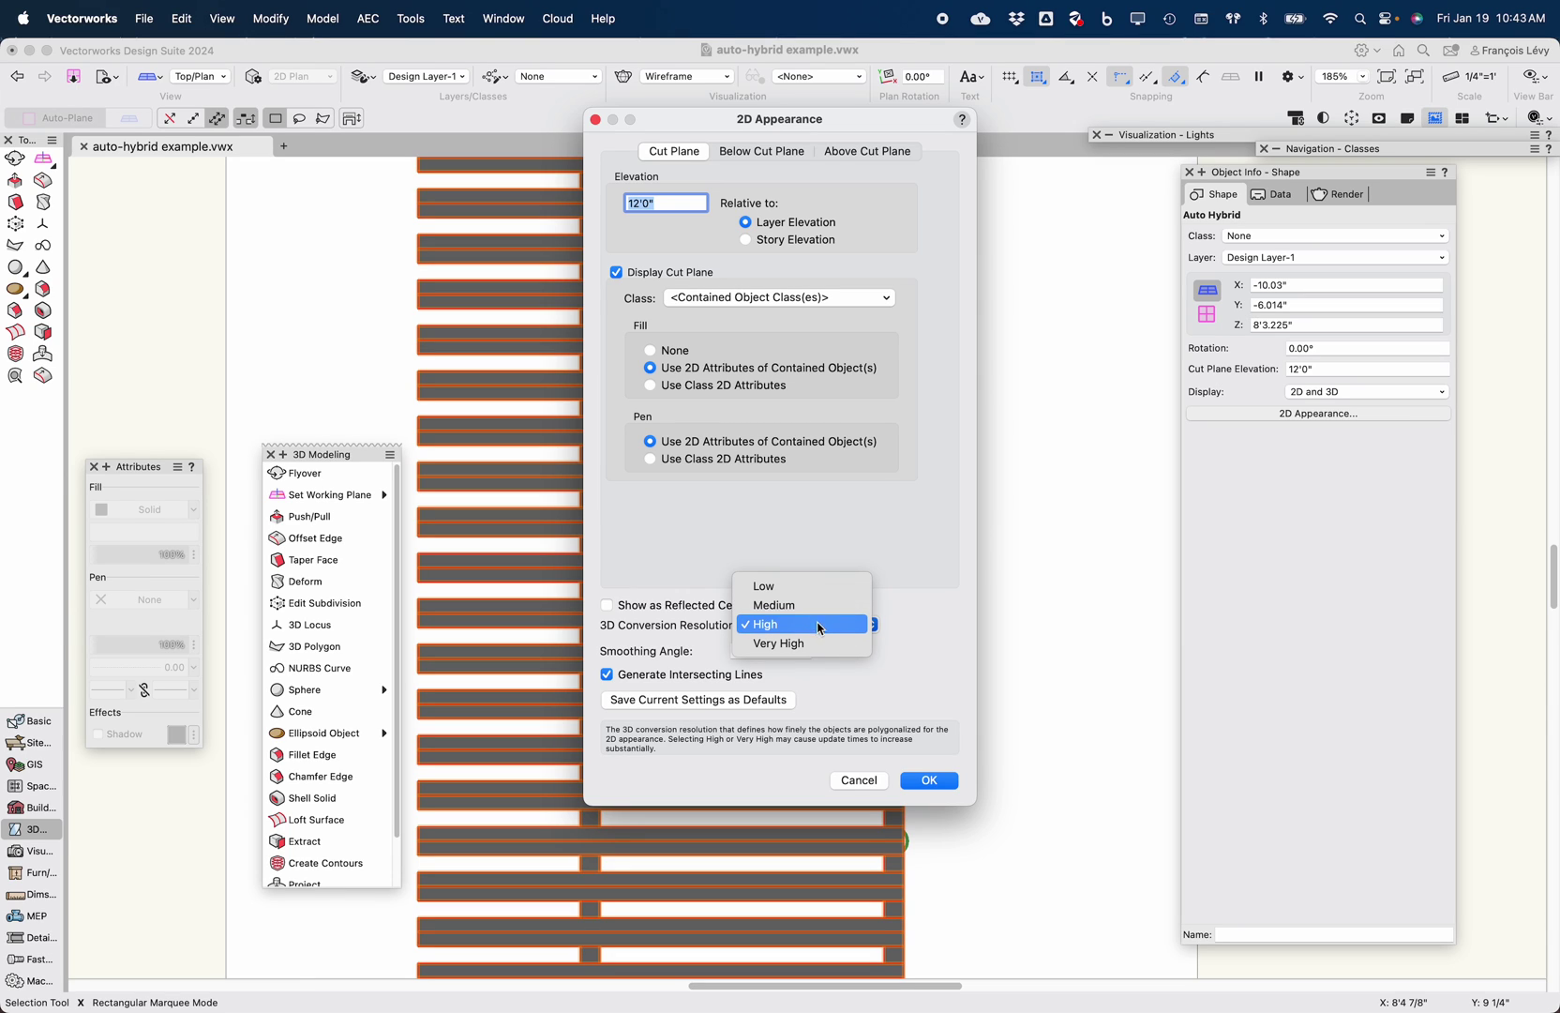
click(882, 689)
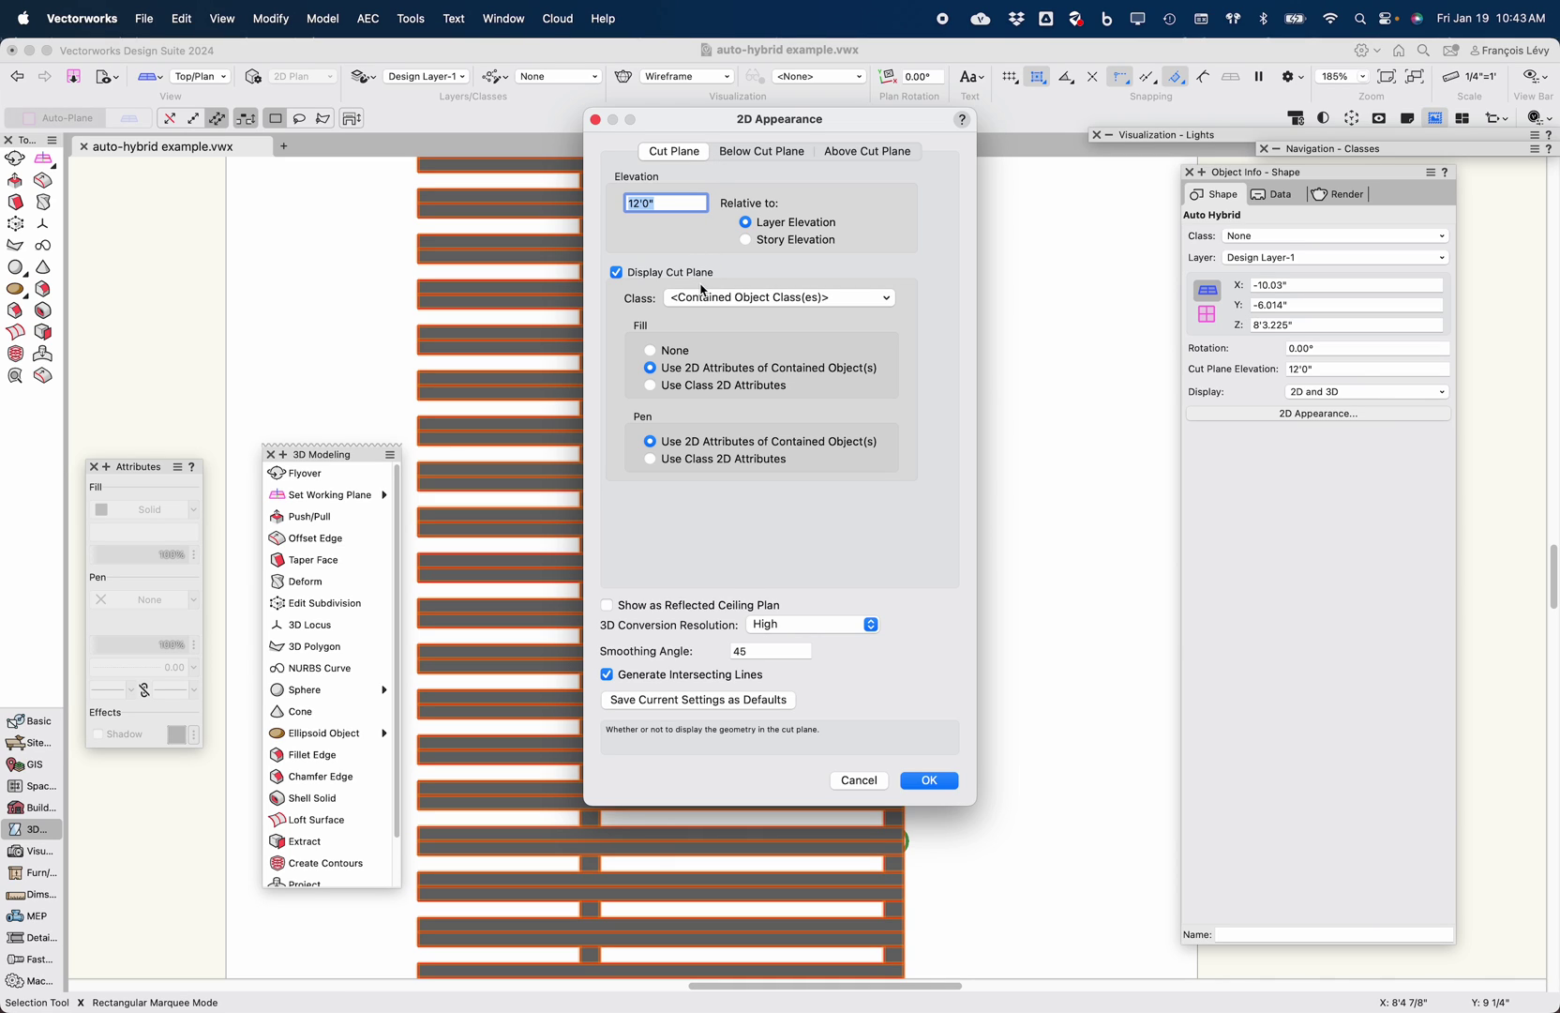
Review the settings below and above the cut plane, set the cut plane elevation to 4', and turn off the cut plane display
click(772, 153)
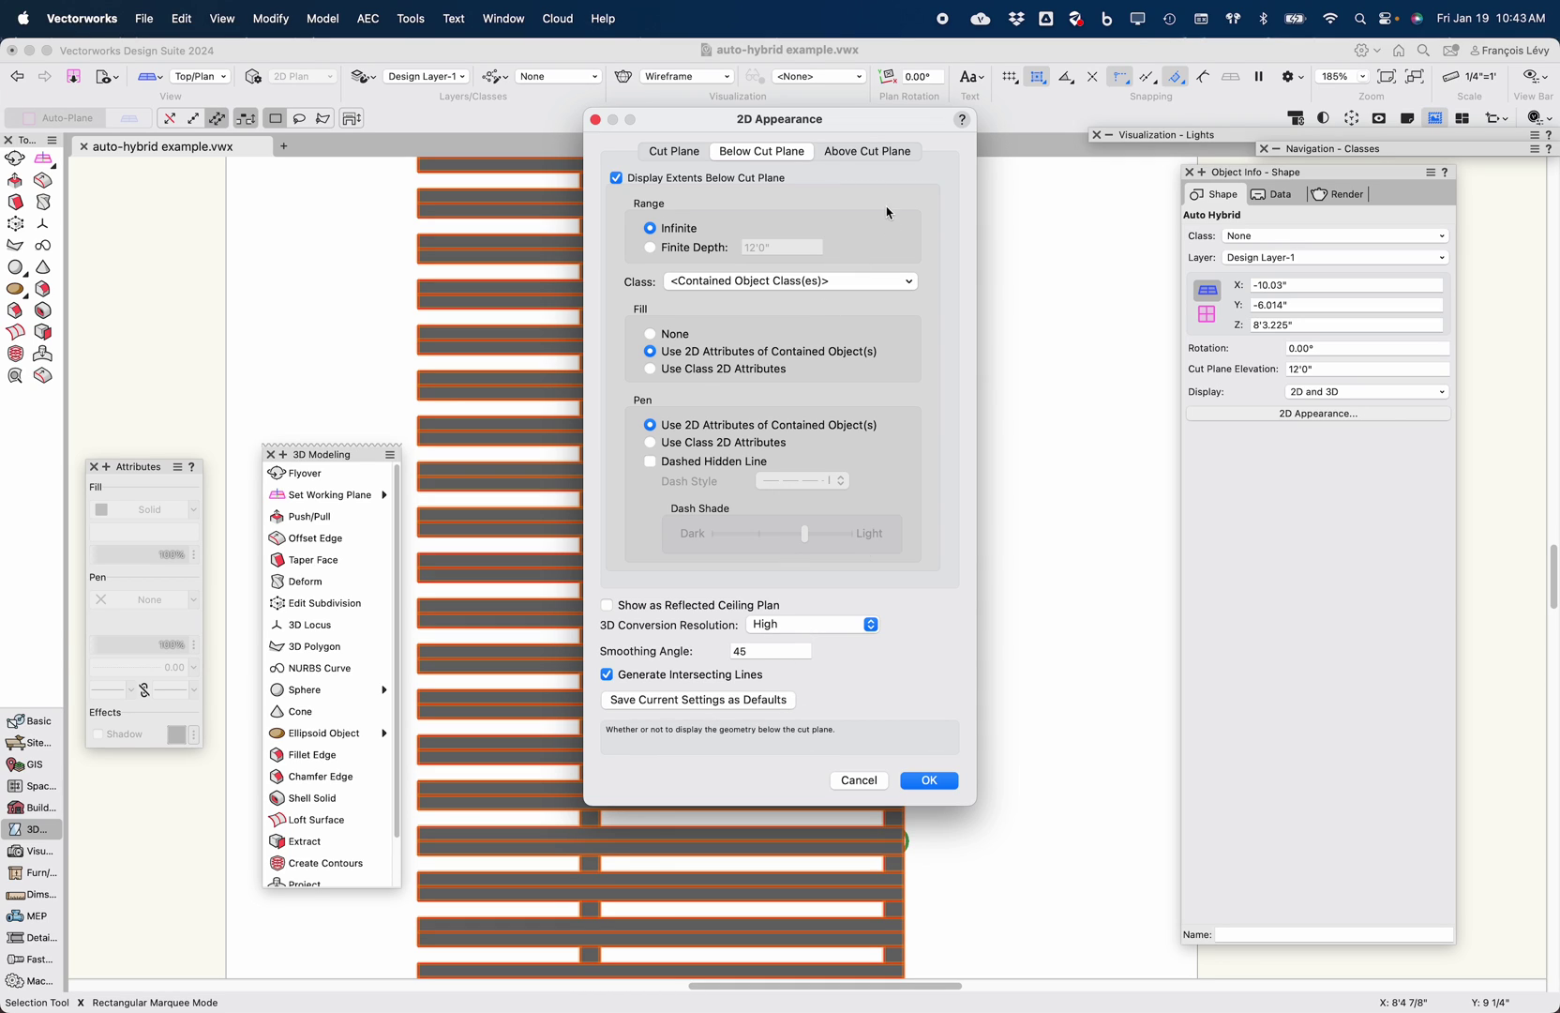
click(878, 155)
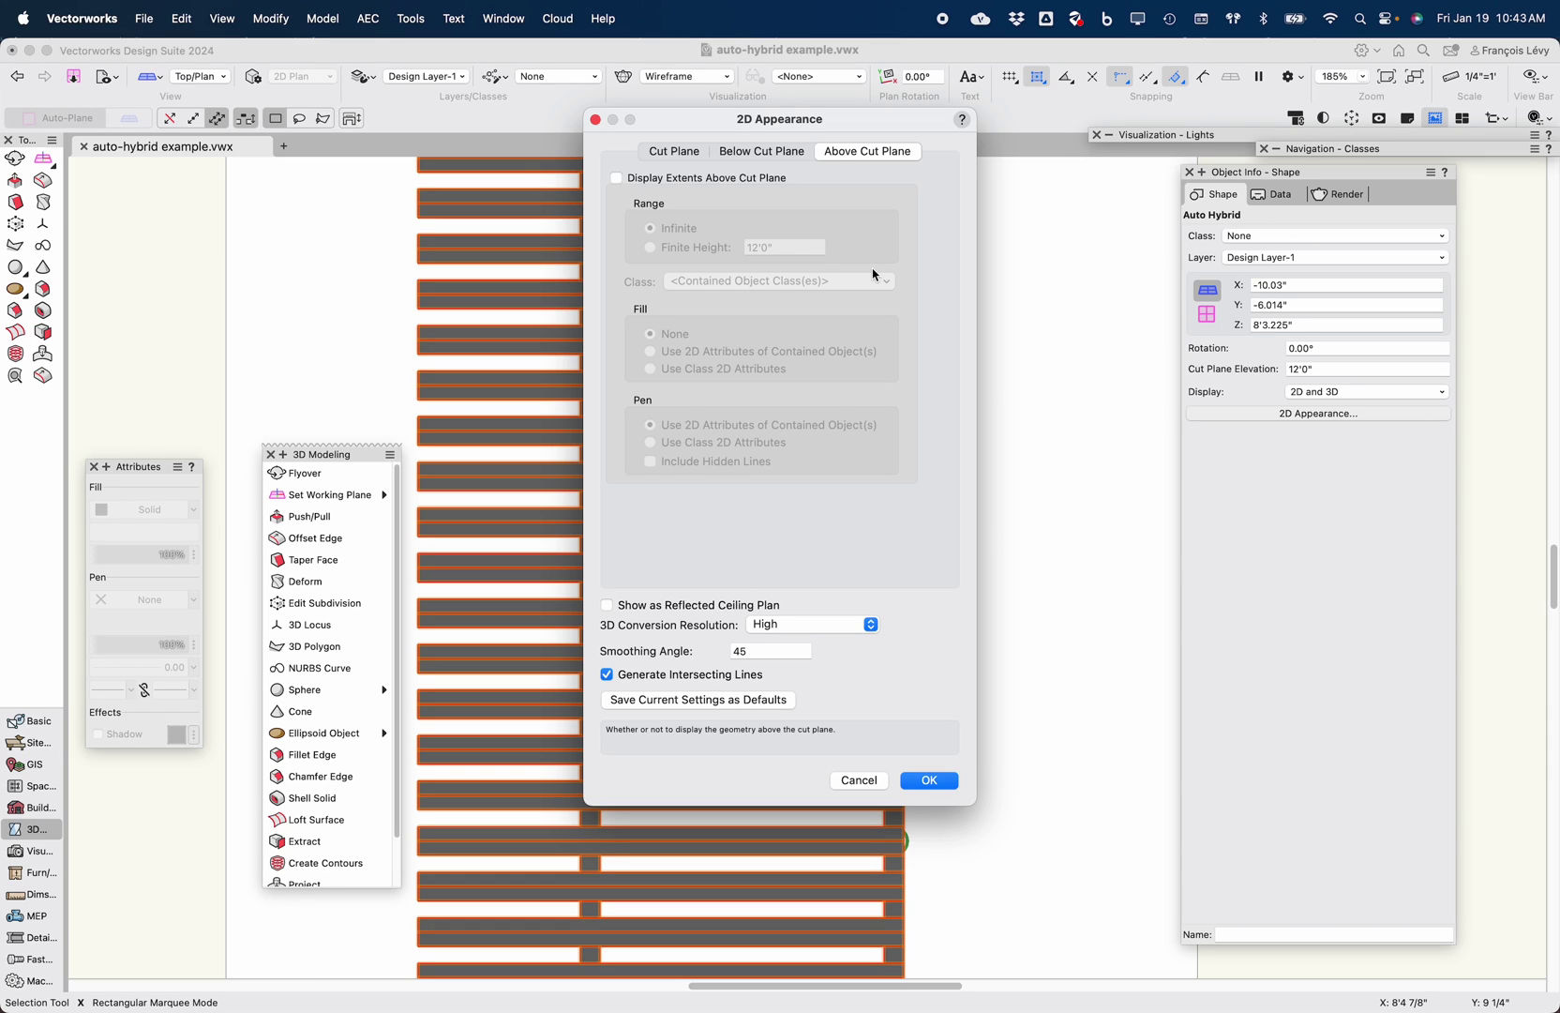
click(675, 152)
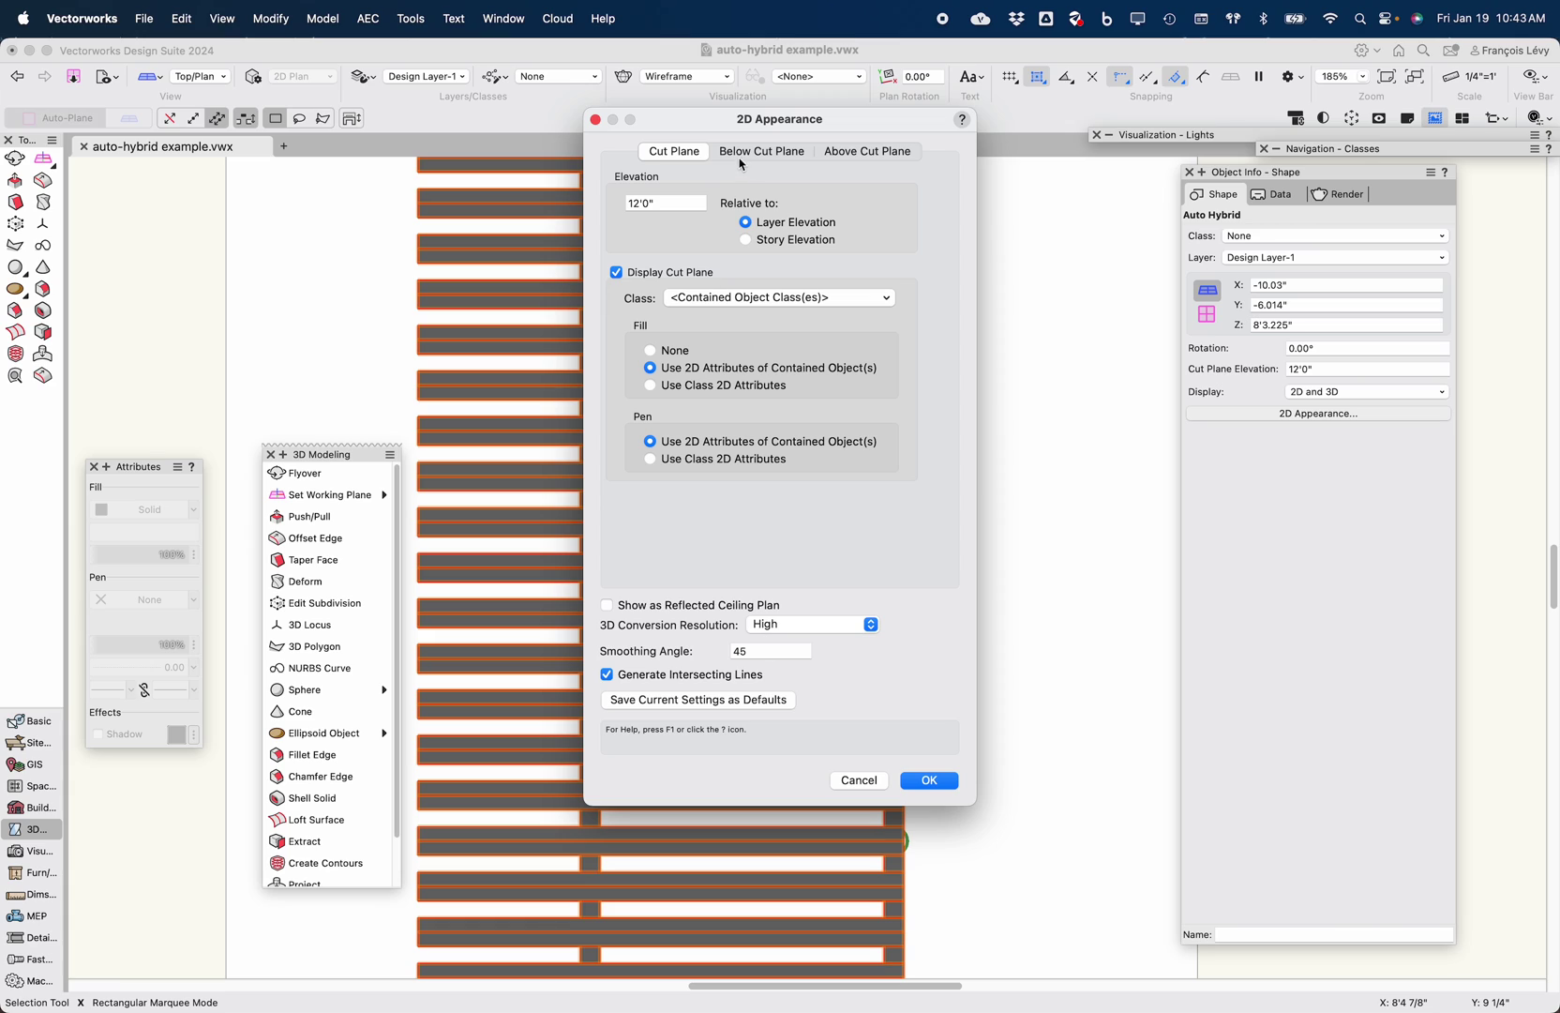
click(666, 203)
text(4')
key(Tab)
click(624, 278)
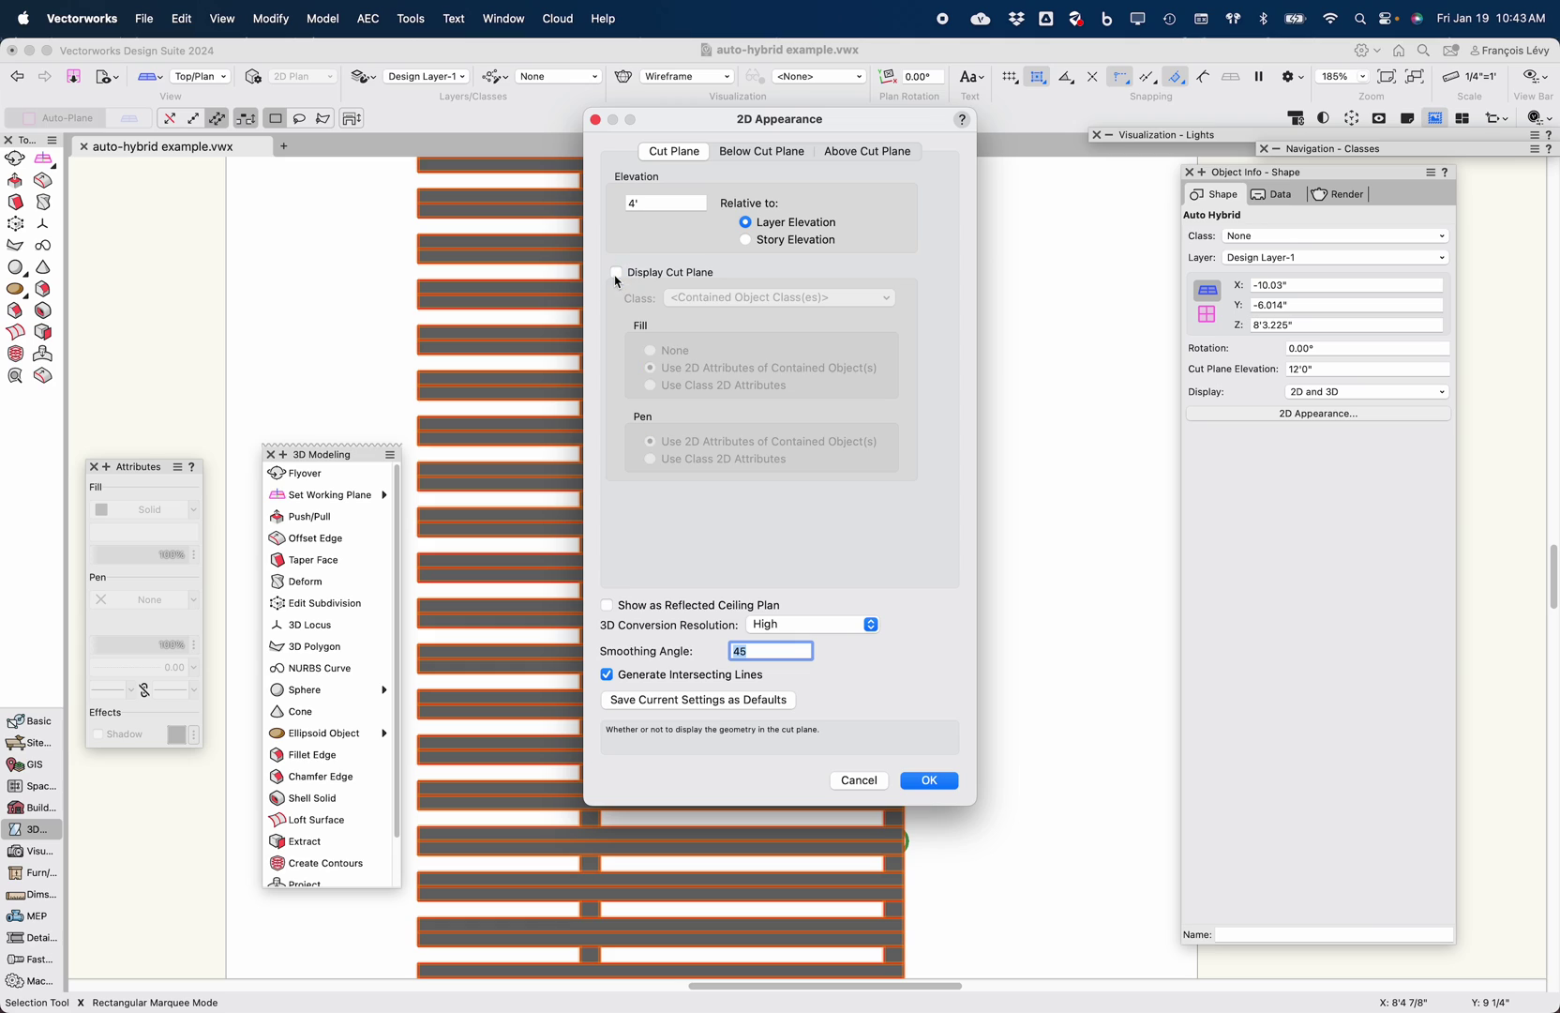
Enable display of the extents above the cut plane, limited to a finite height of 5'6
click(787, 154)
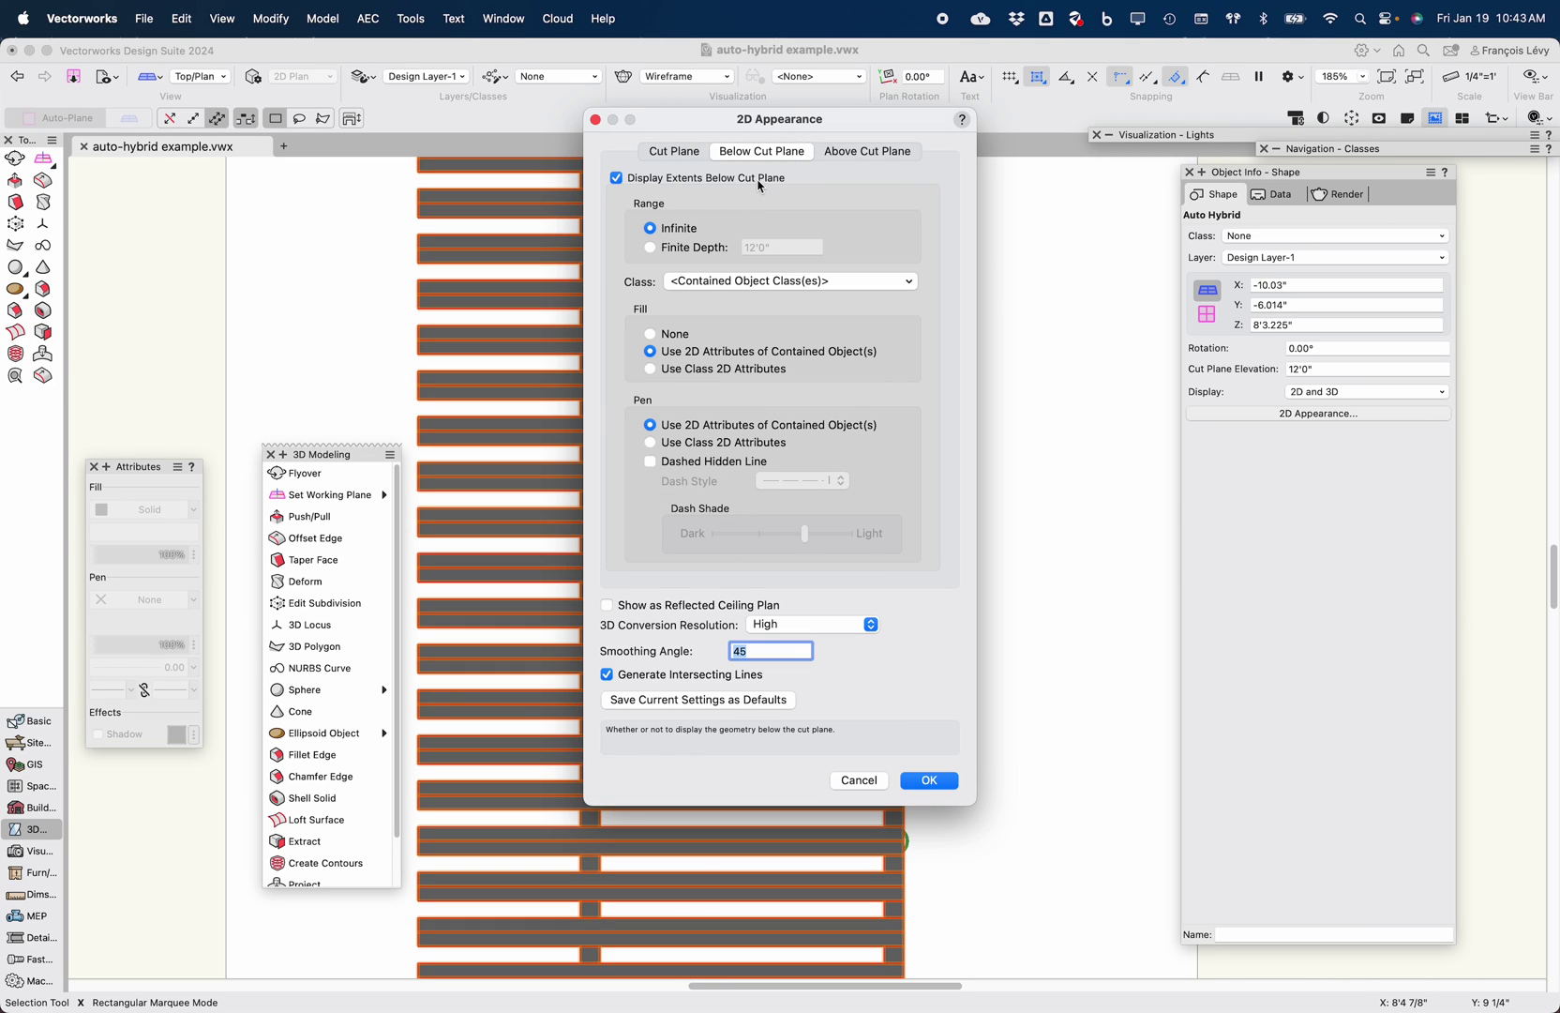
click(863, 153)
click(677, 178)
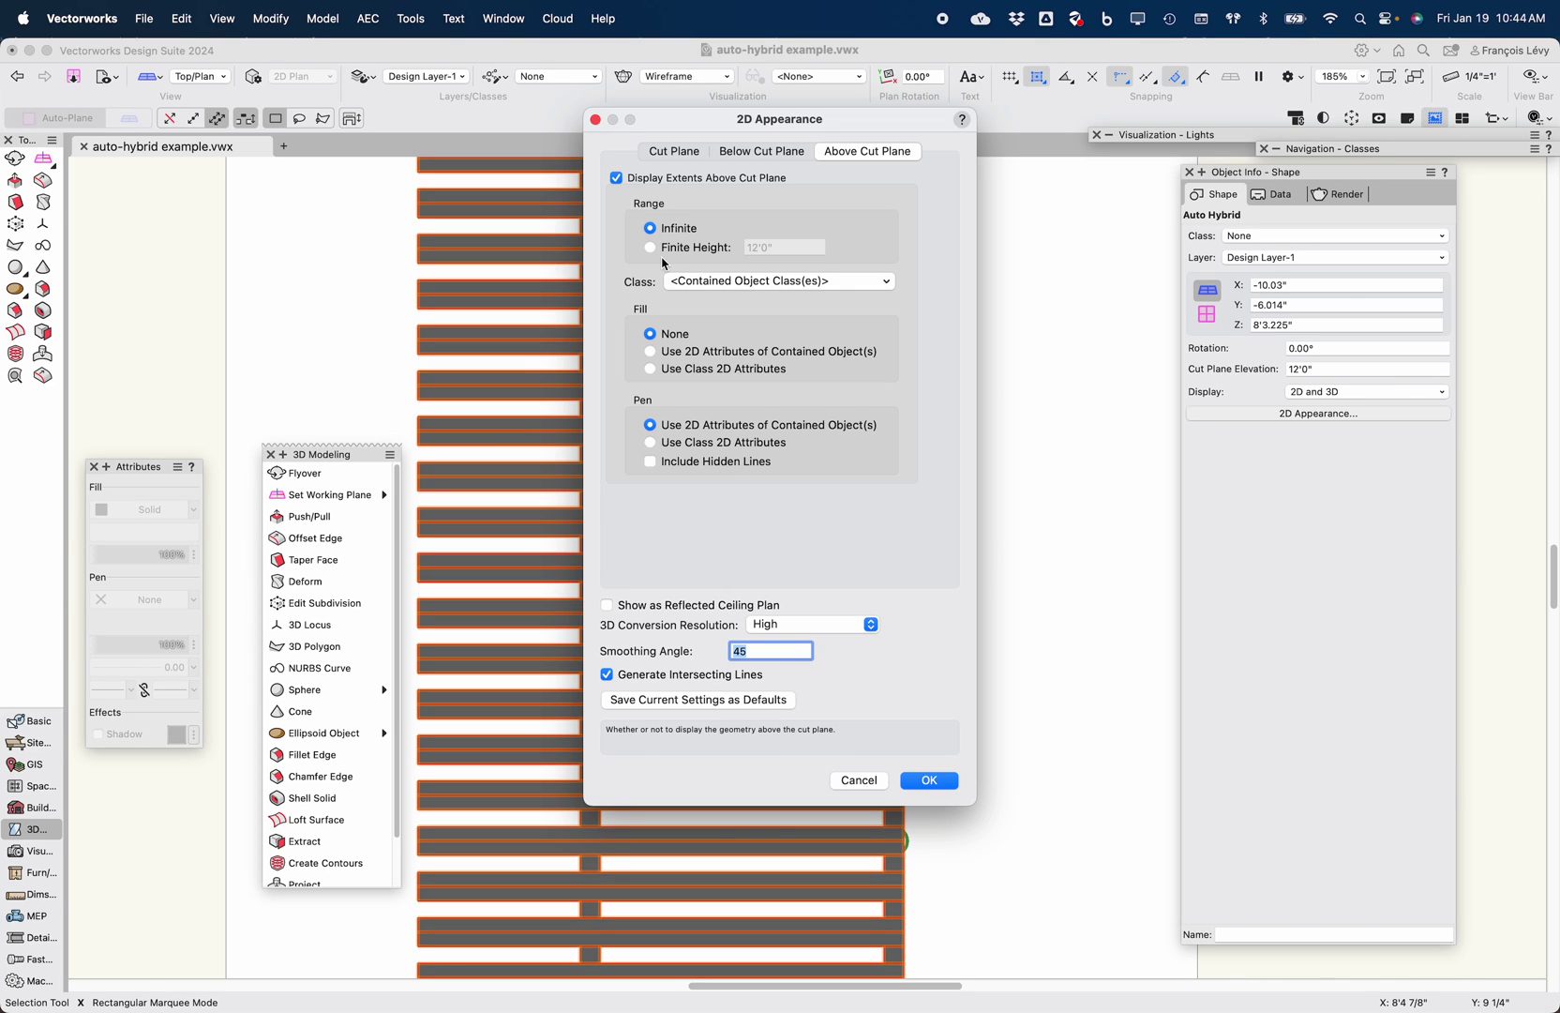
click(718, 249)
click(780, 248)
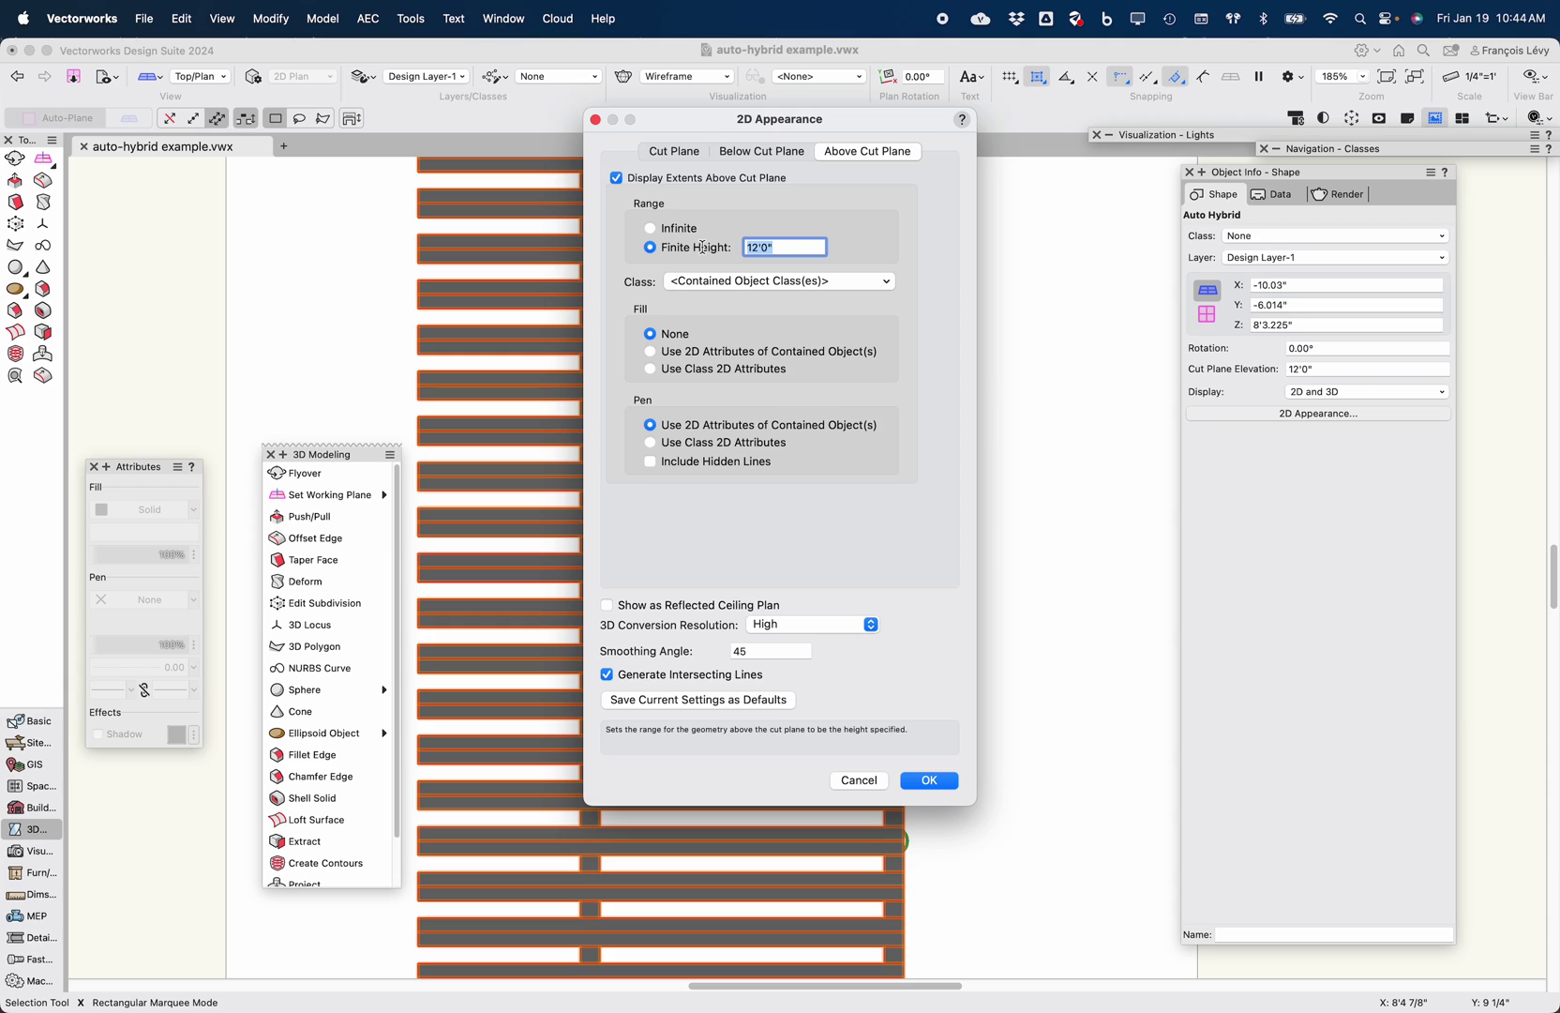
text(5'6)
key(Tab)
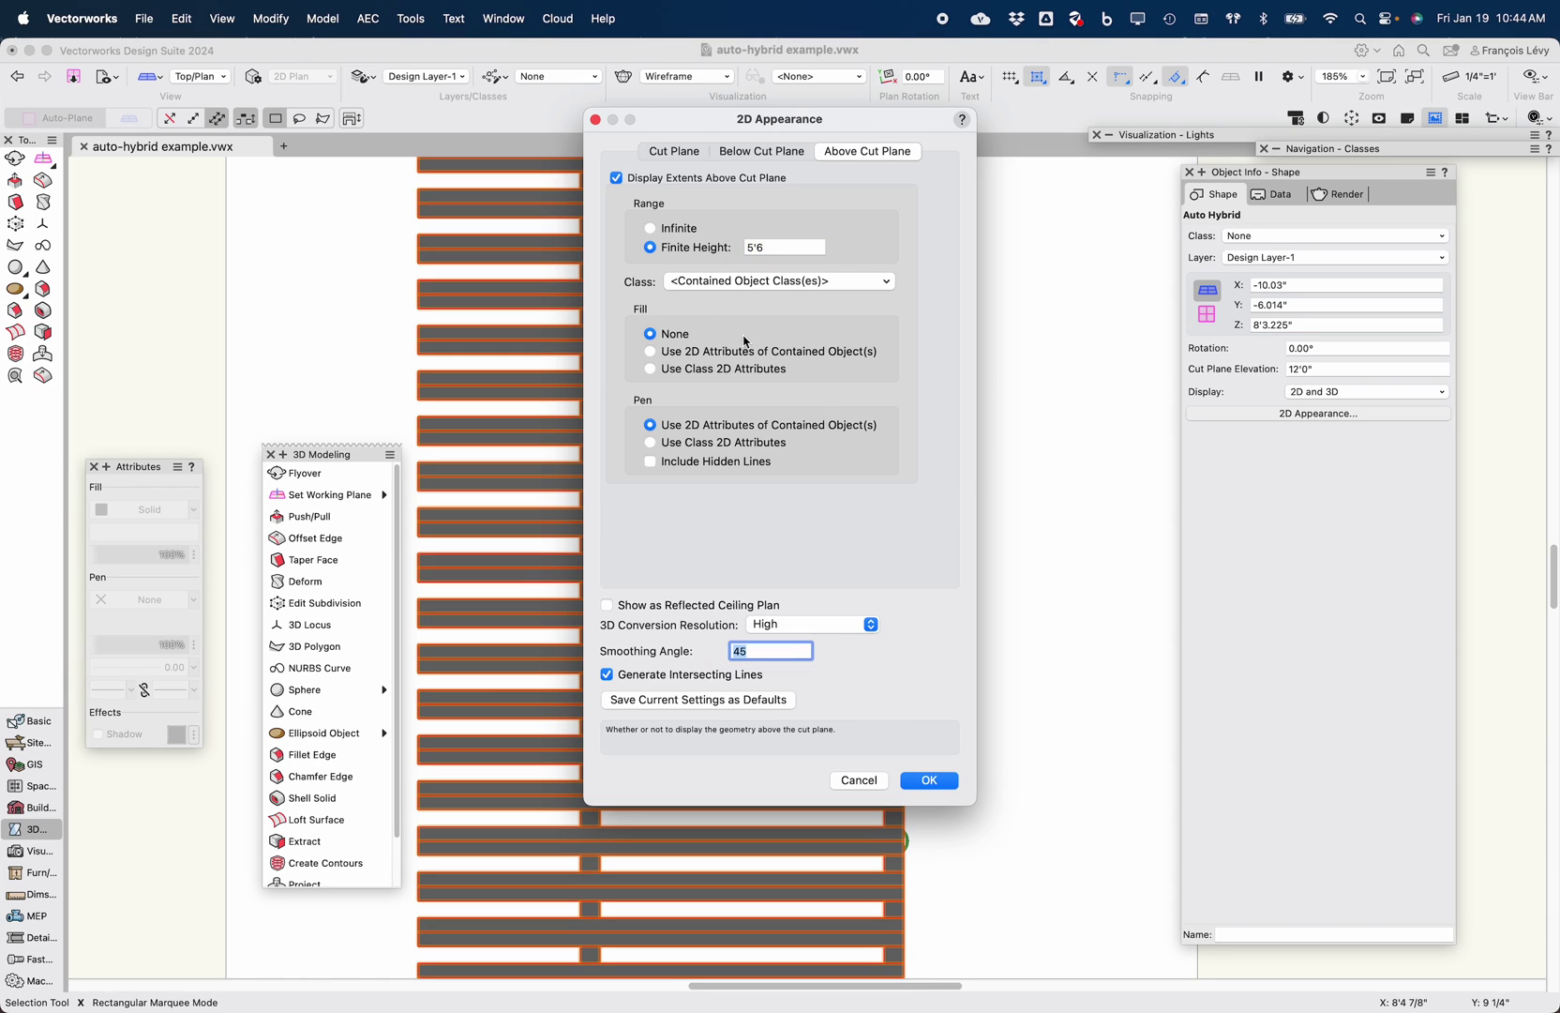
Use the contained objects' 2D attributes for the above-plane fill and class 2D attributes for its pen, and apply the 2D appearance
click(745, 351)
click(734, 442)
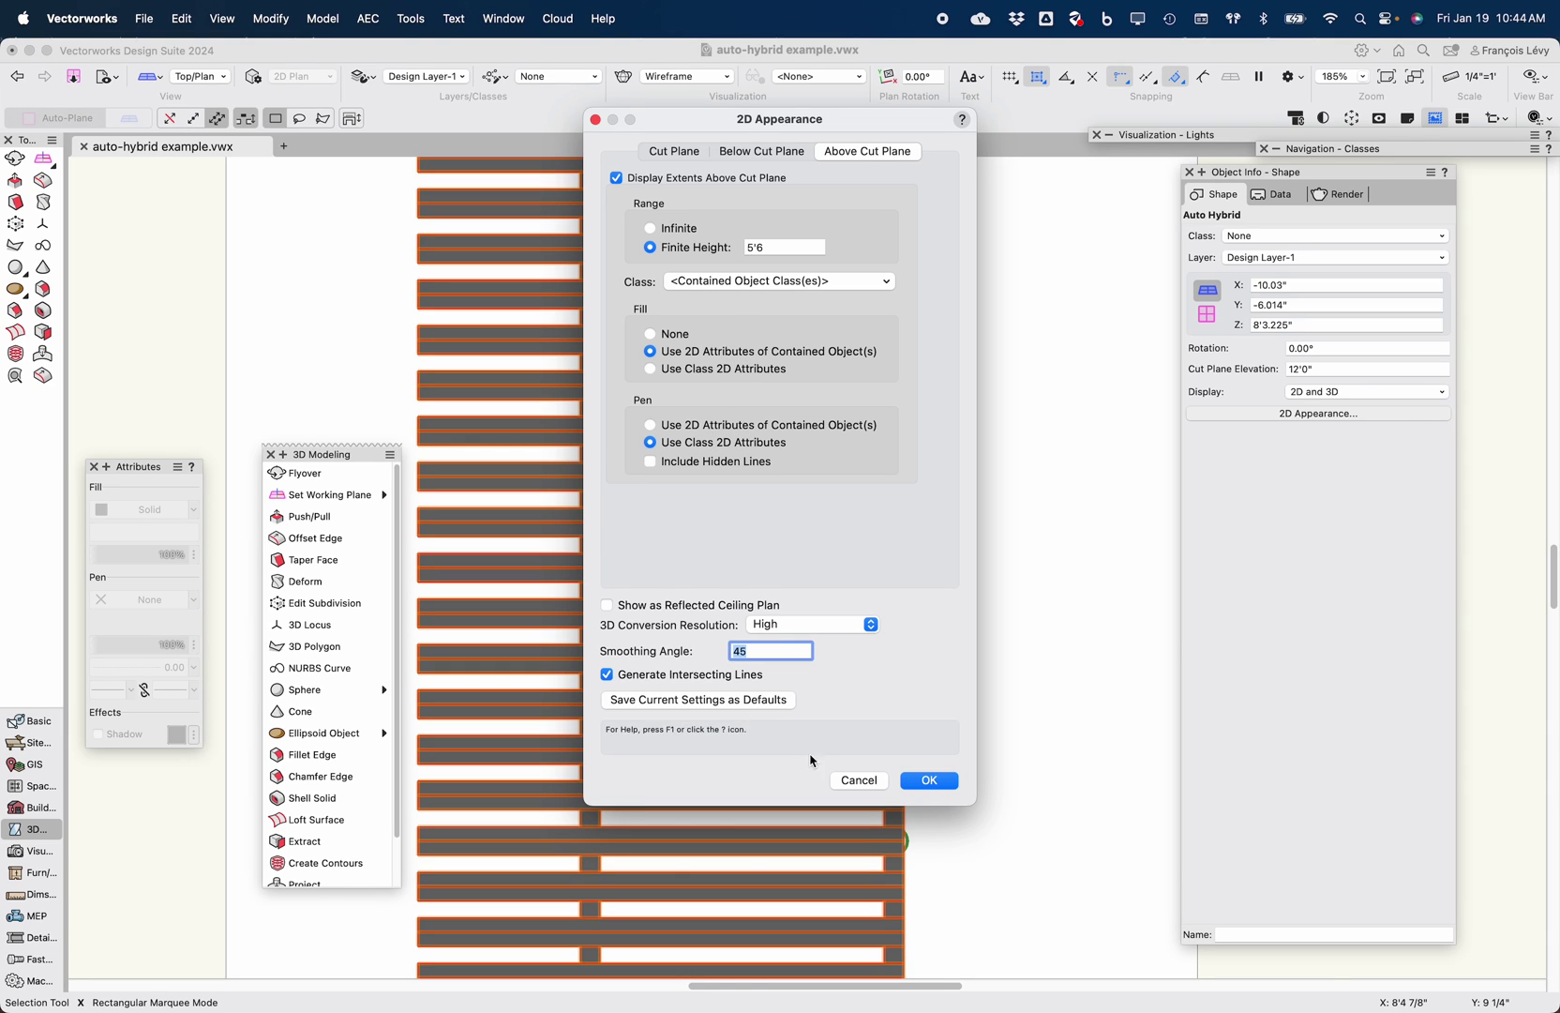
click(929, 781)
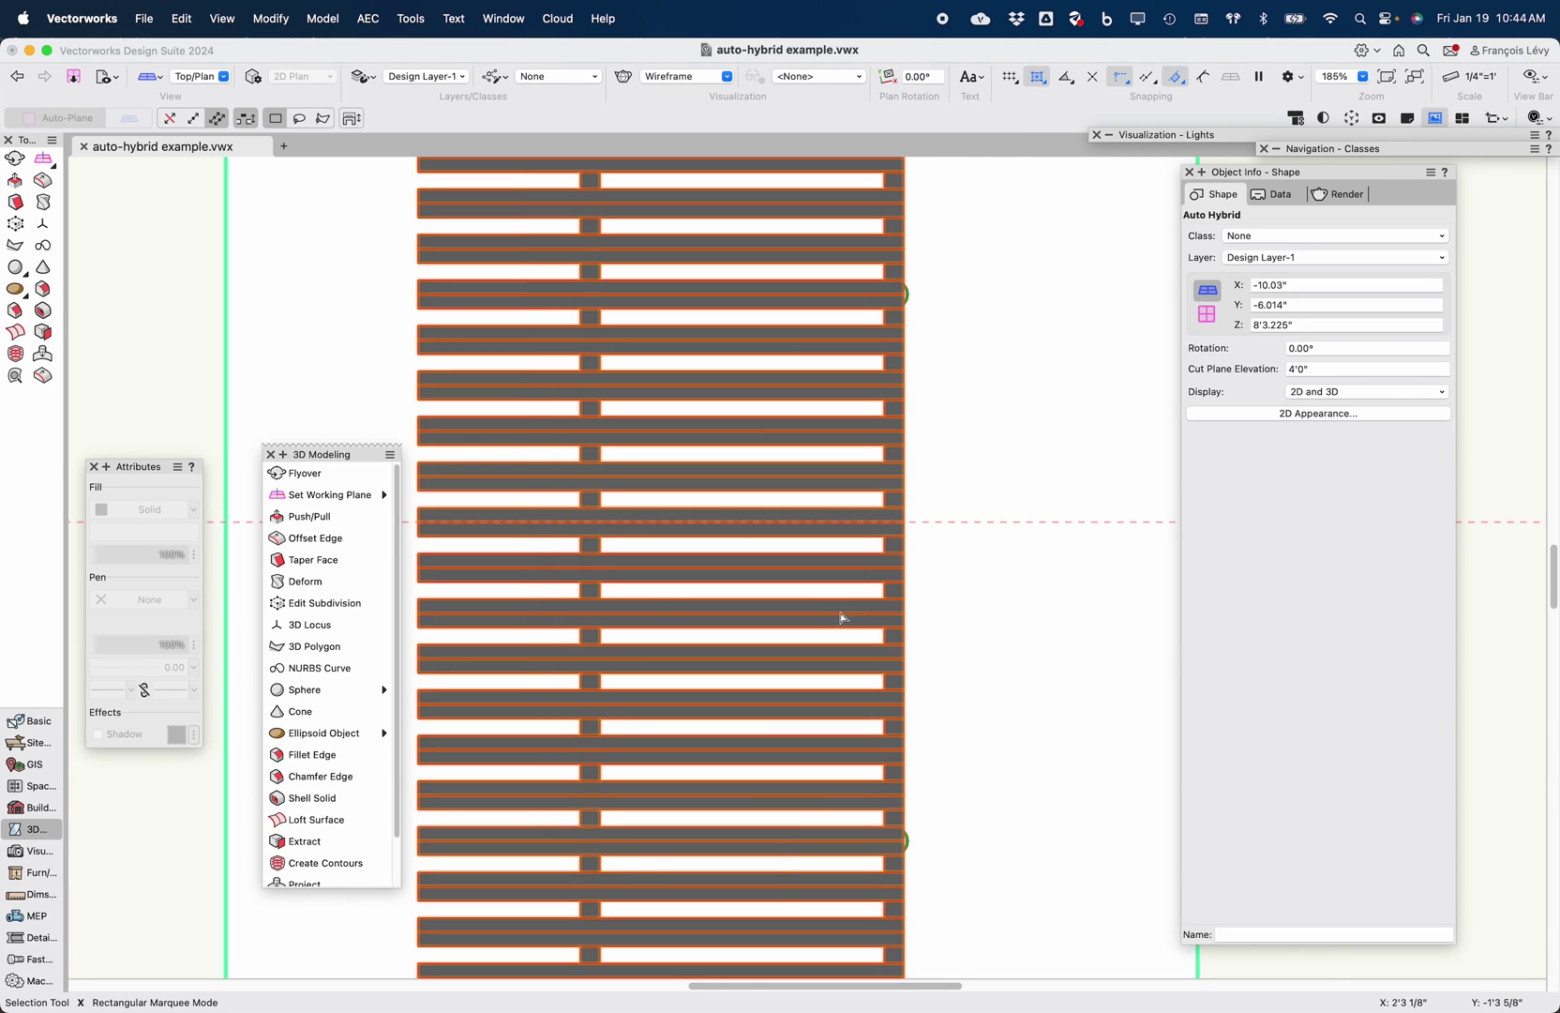
Set the Auto Hybrid's finite height above the cut plane to 5'0" and apply the 2D appearance
key(super+minus)
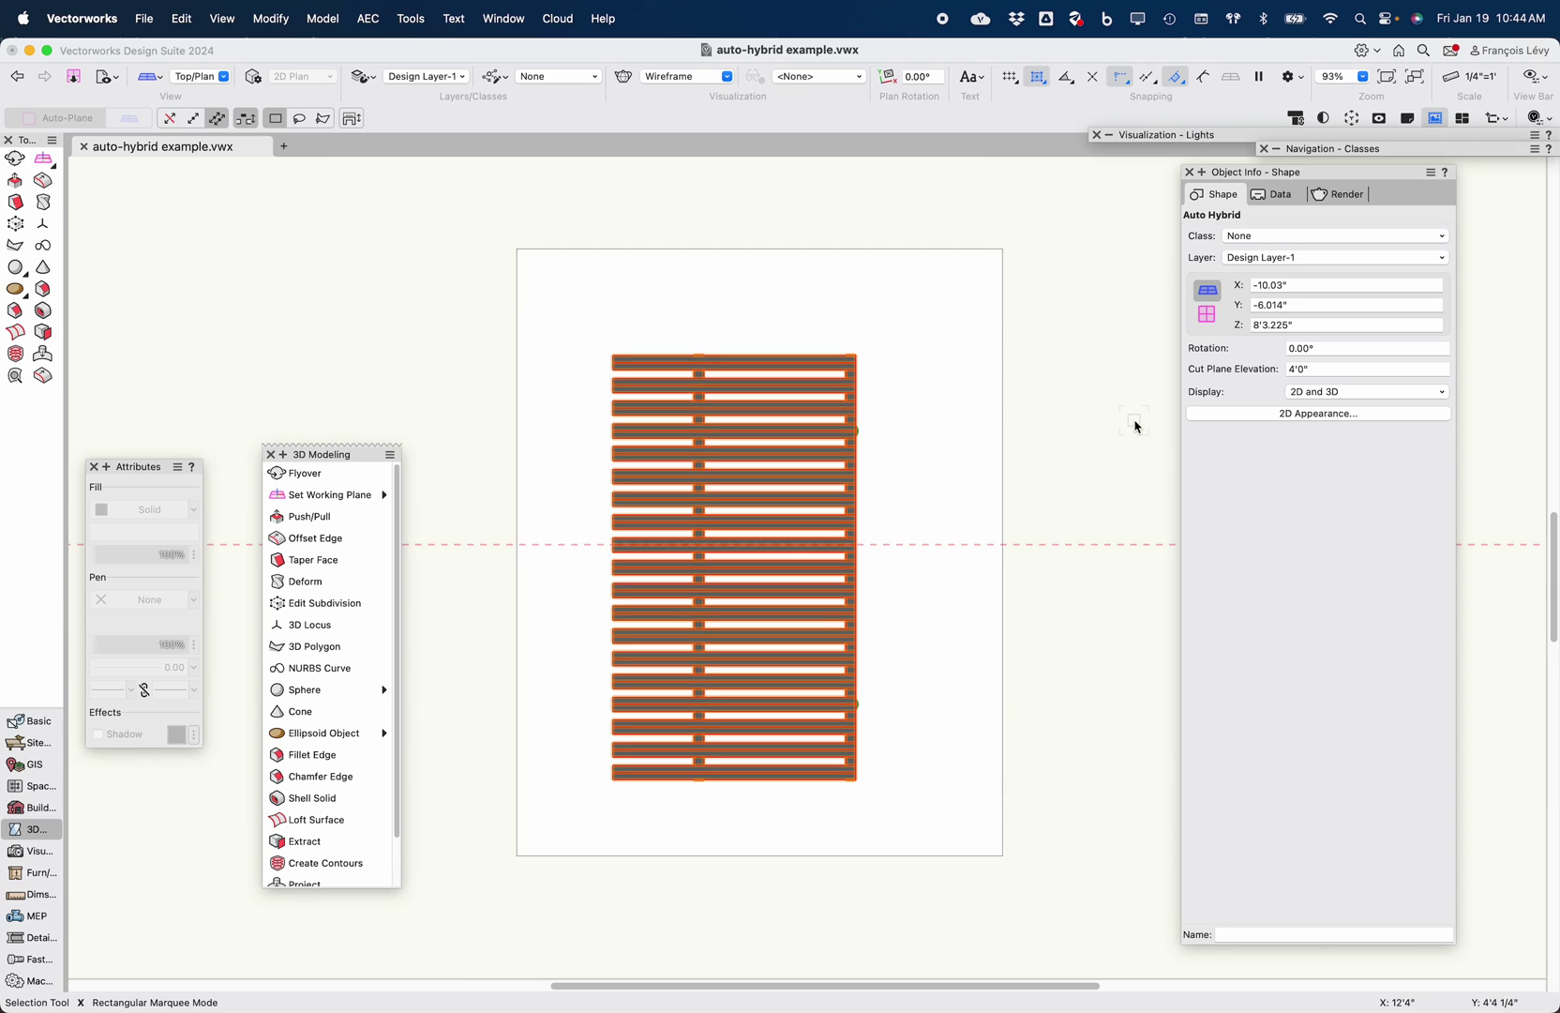
click(1320, 414)
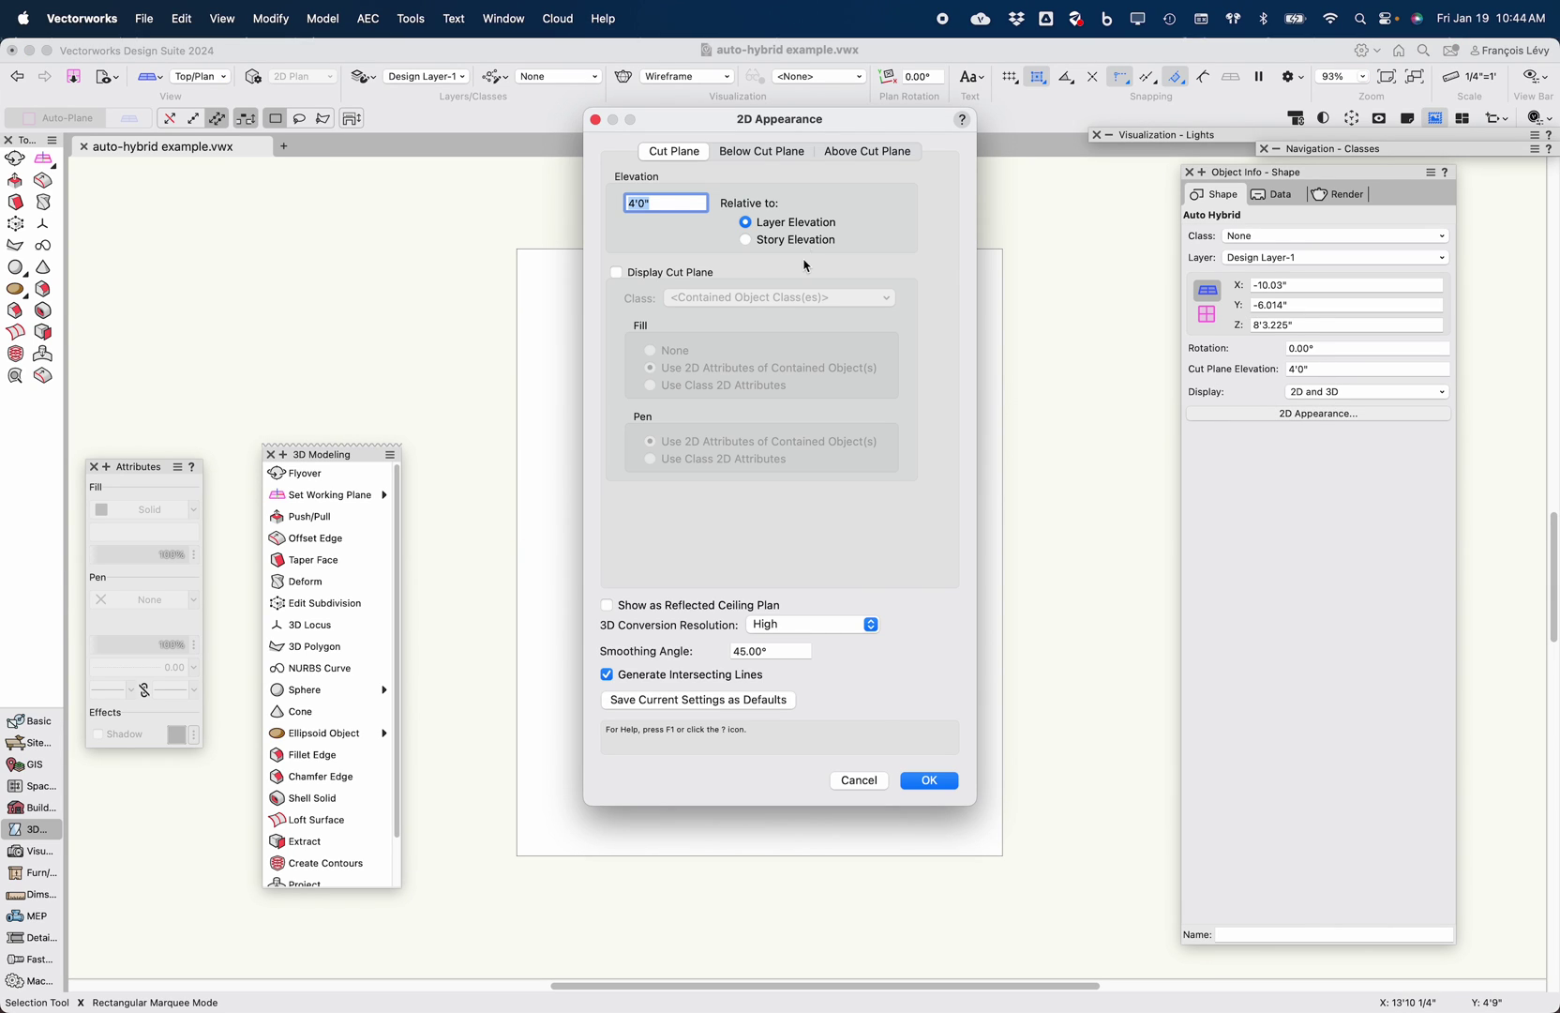
click(857, 153)
click(781, 247)
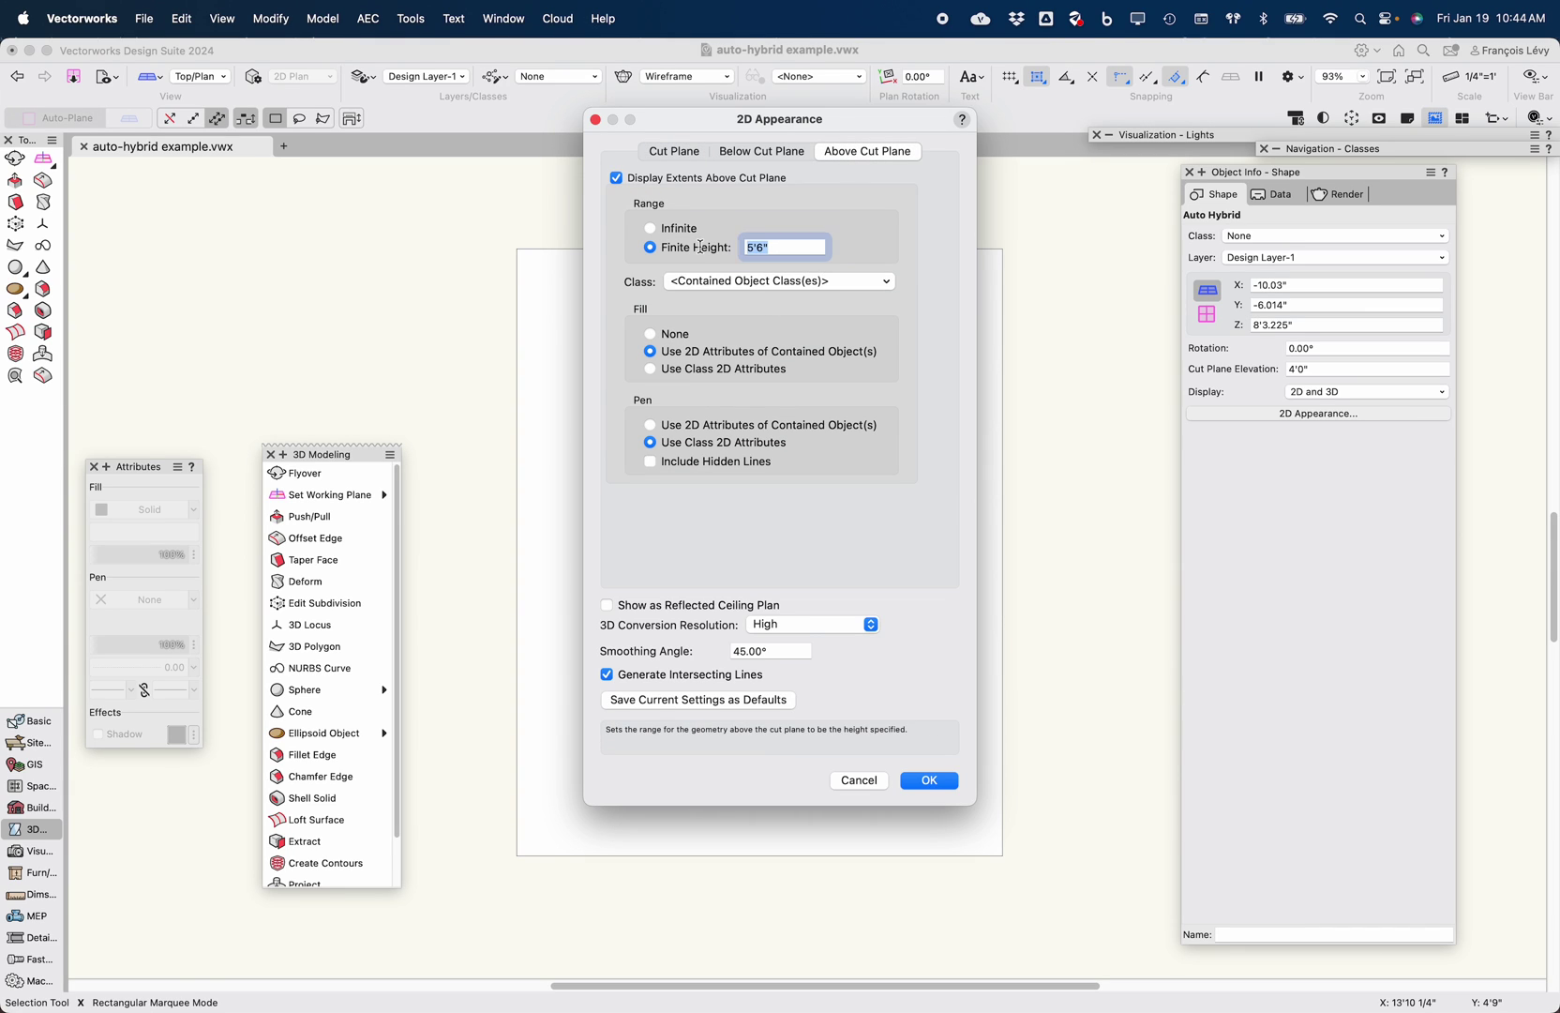
key(Return)
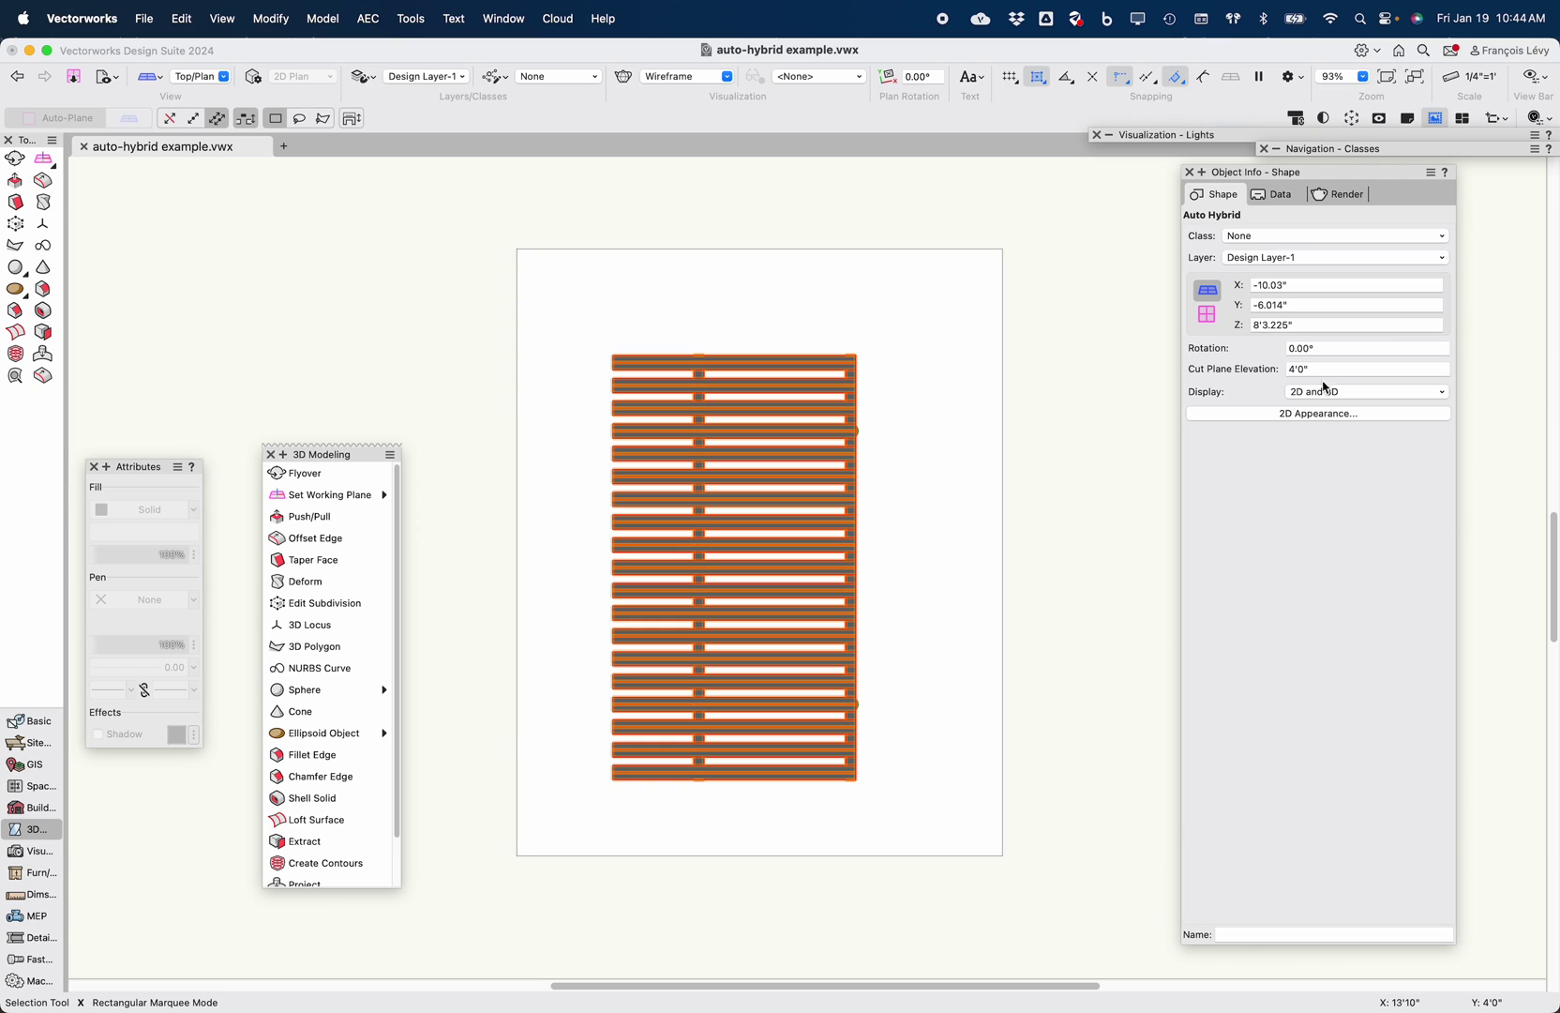
Reduce the finite height displayed above the cut plane to 4' and apply it to the Auto Hybrid
click(1319, 415)
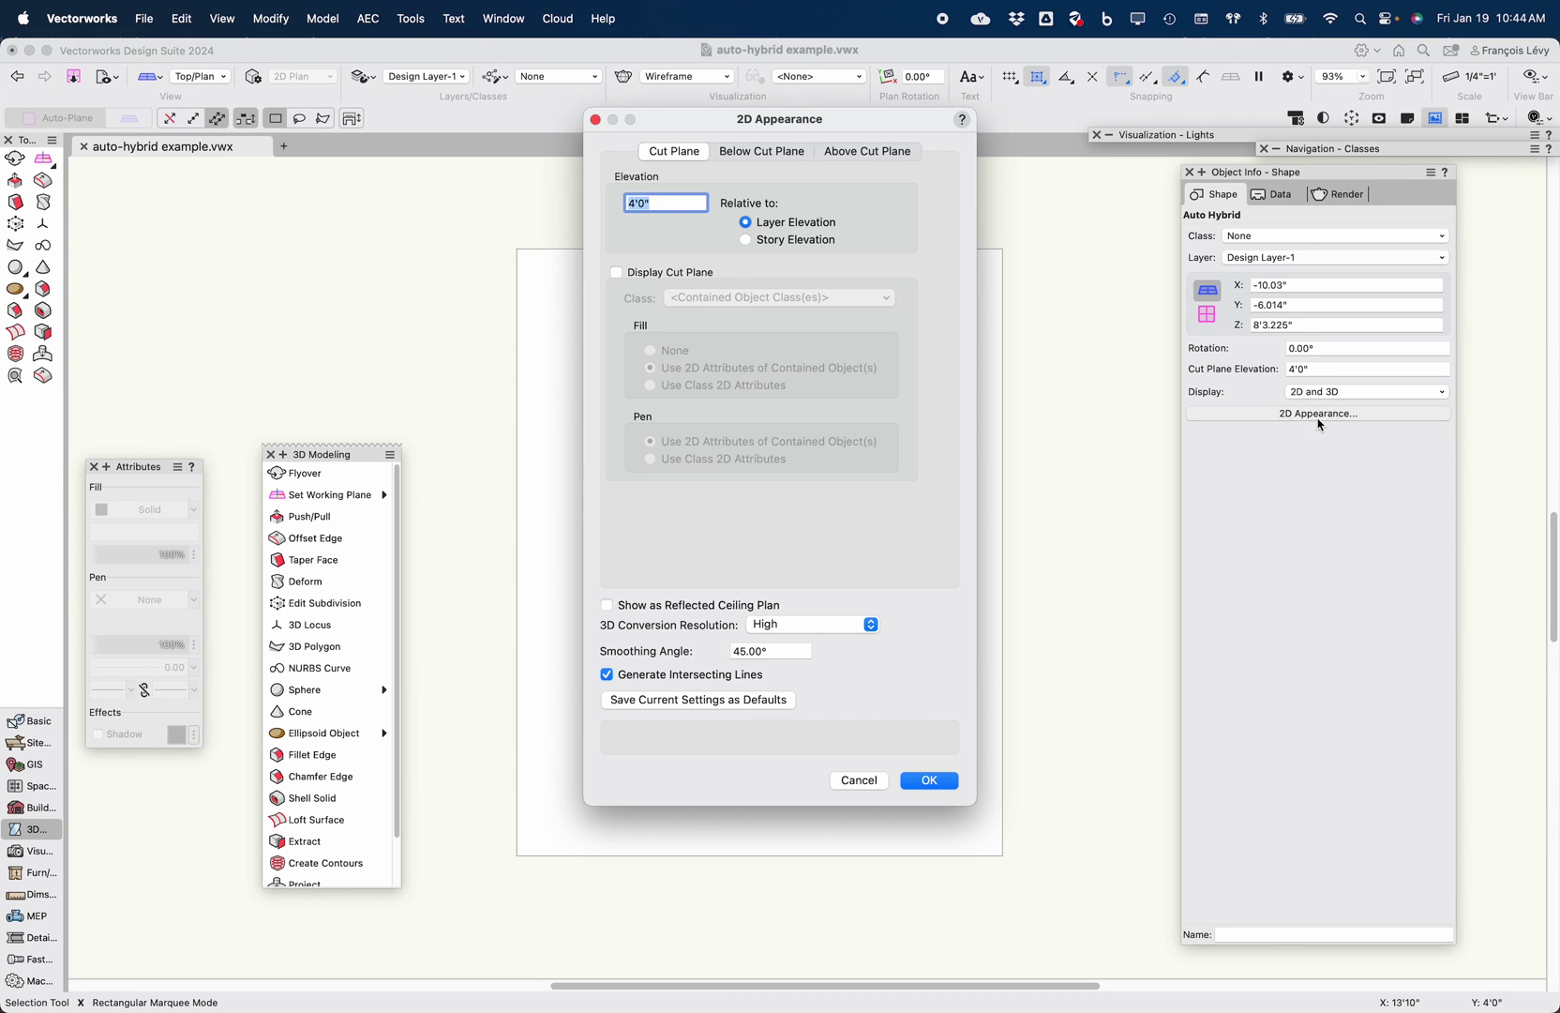
click(898, 152)
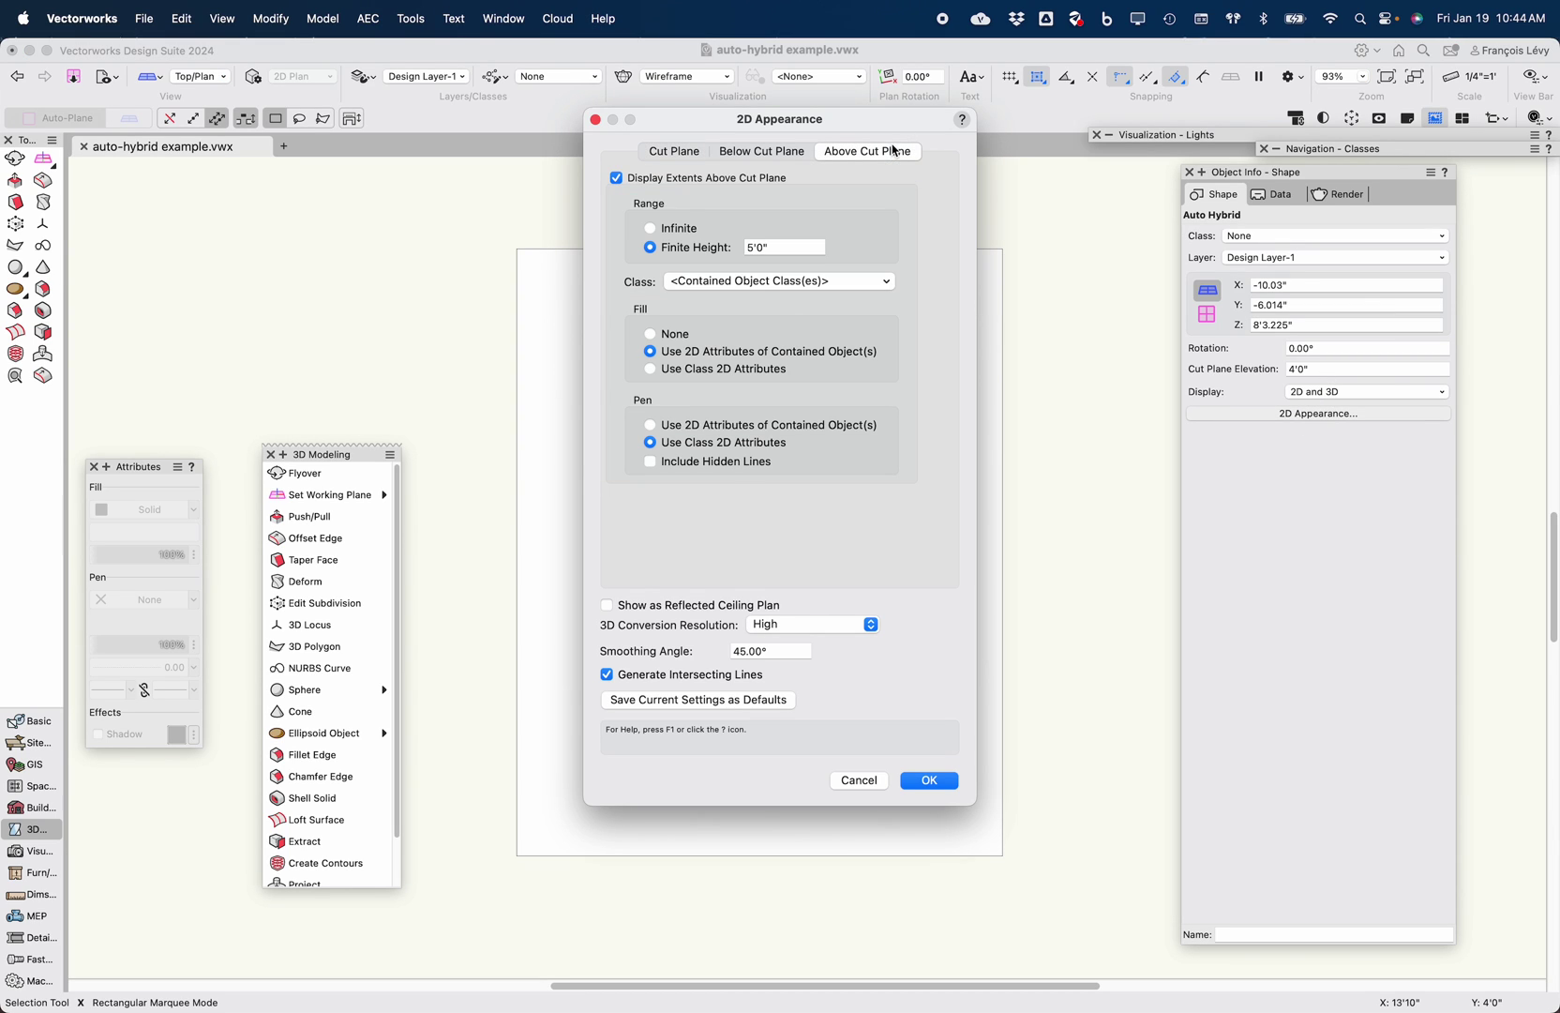
click(783, 247)
drag(783, 247, 734, 247)
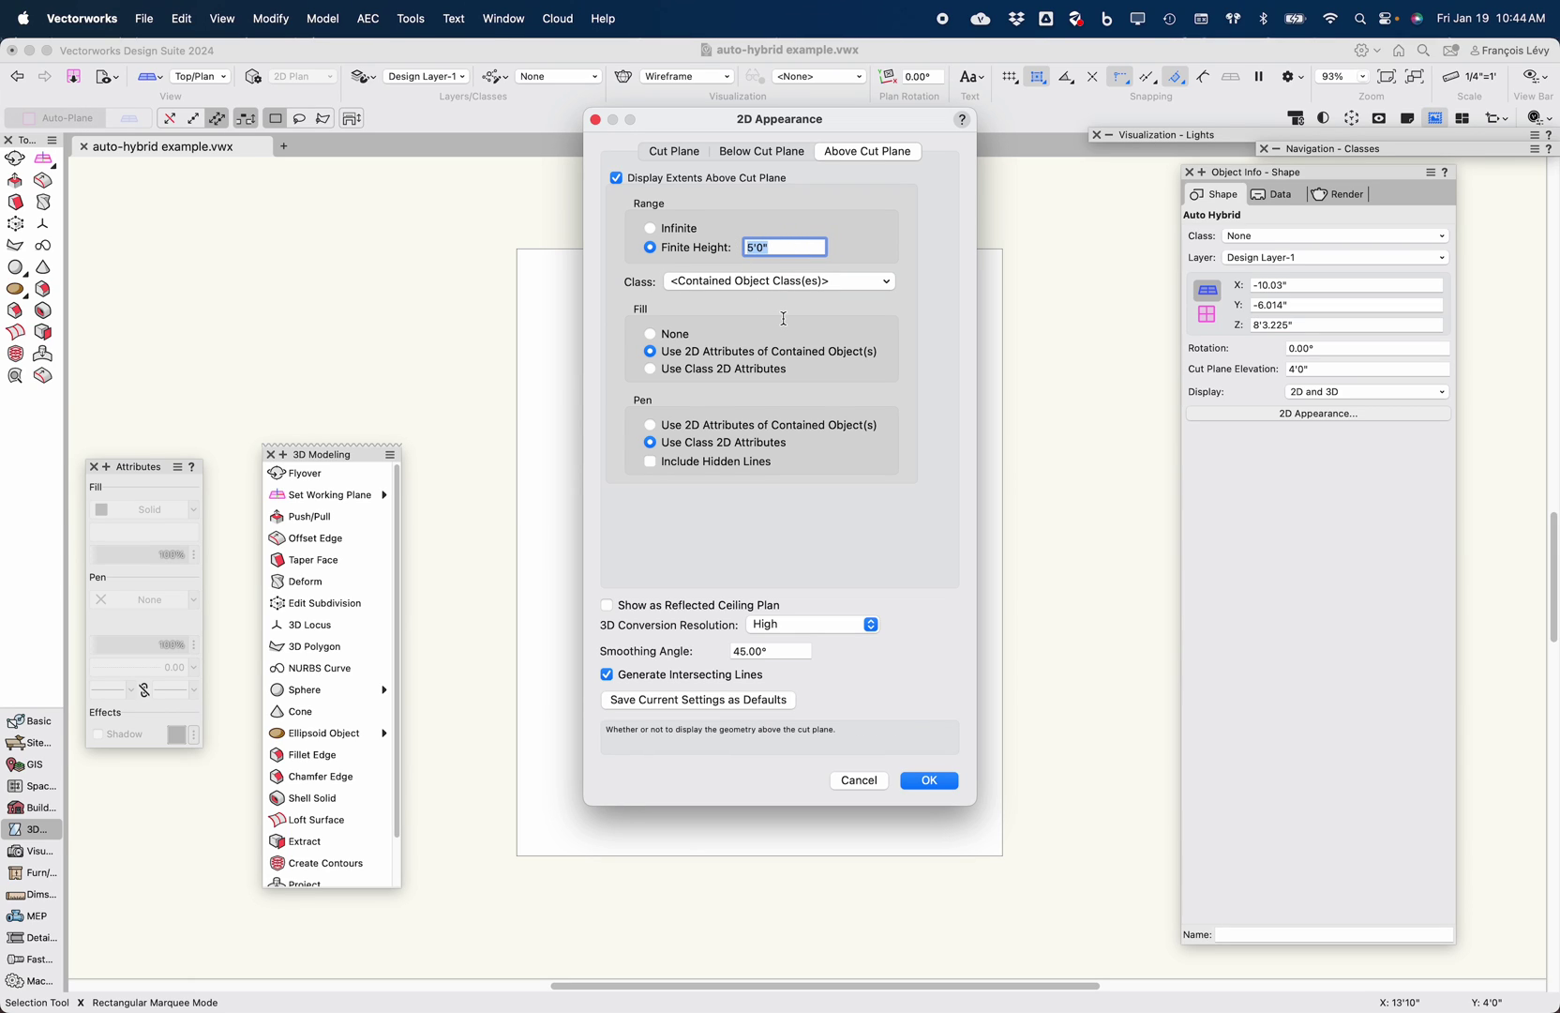
text(4')
key(Return)
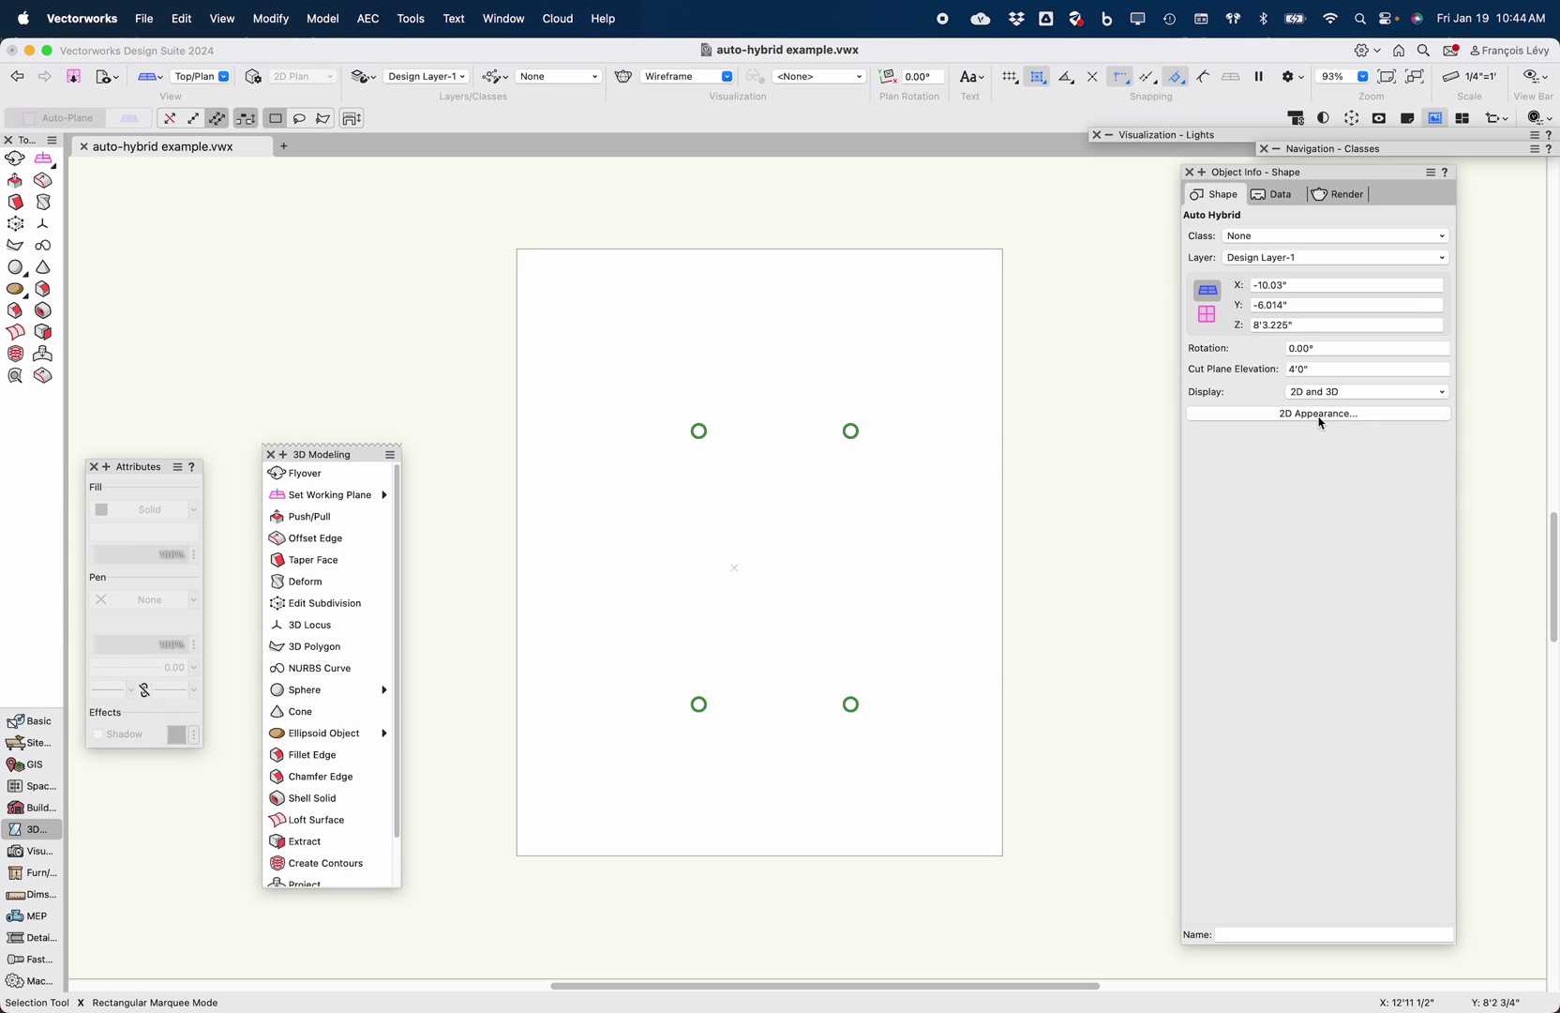
Raise the Auto Hybrid's finite height above the cut plane by a few inches over 4'
click(1321, 416)
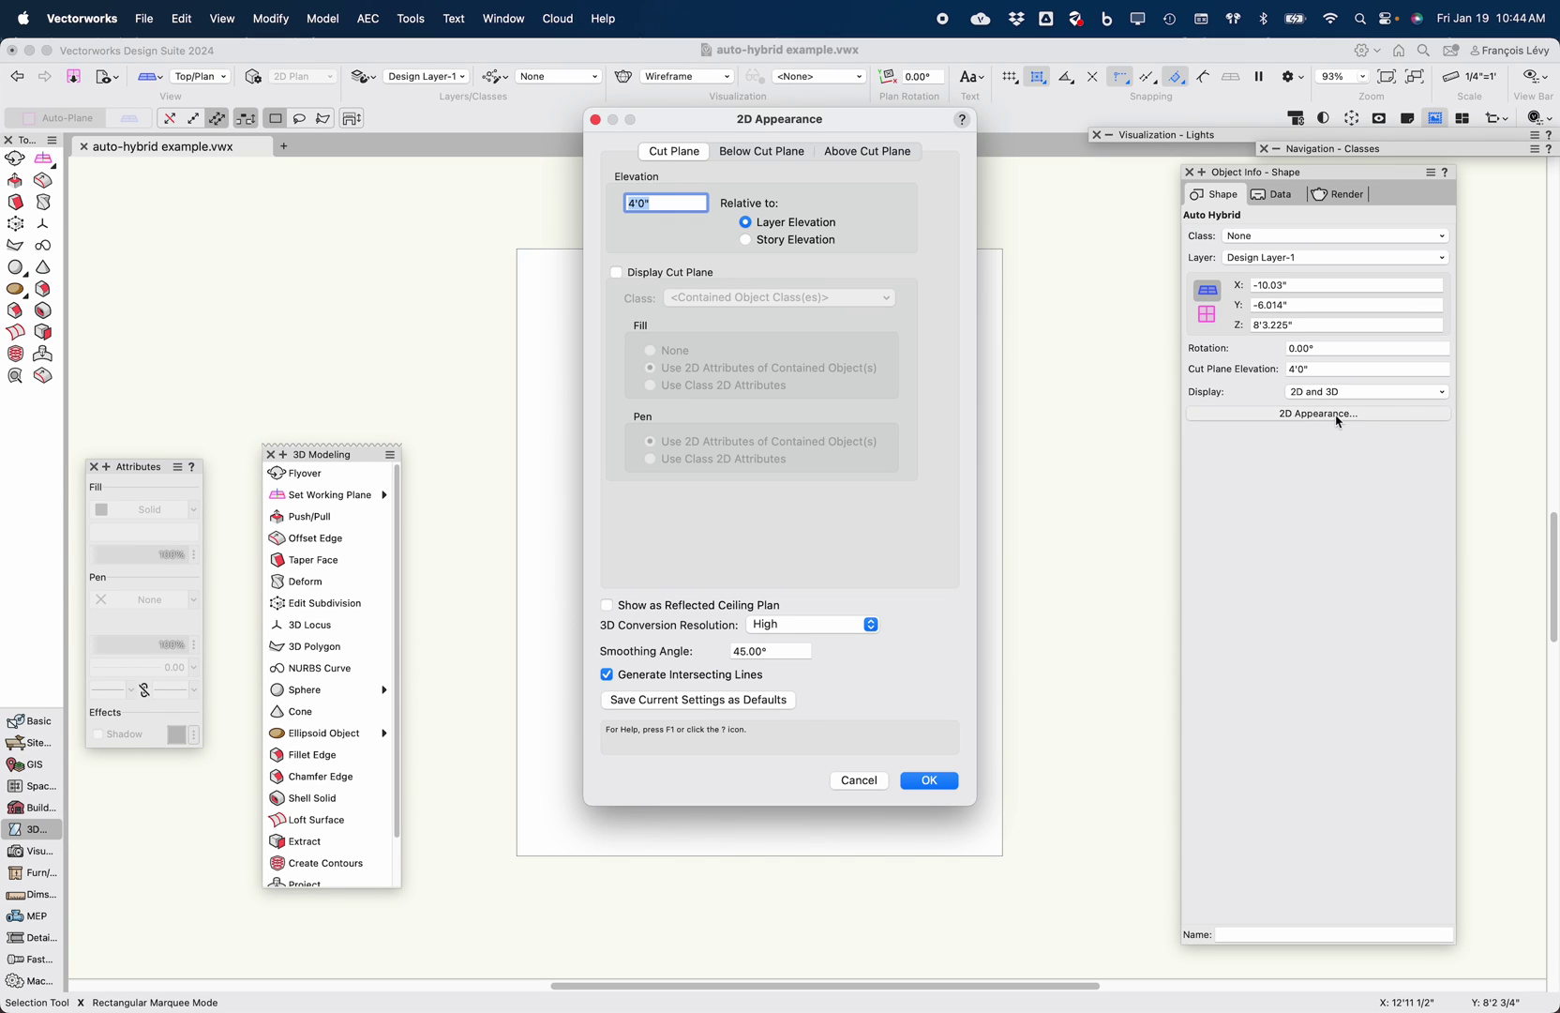
click(872, 153)
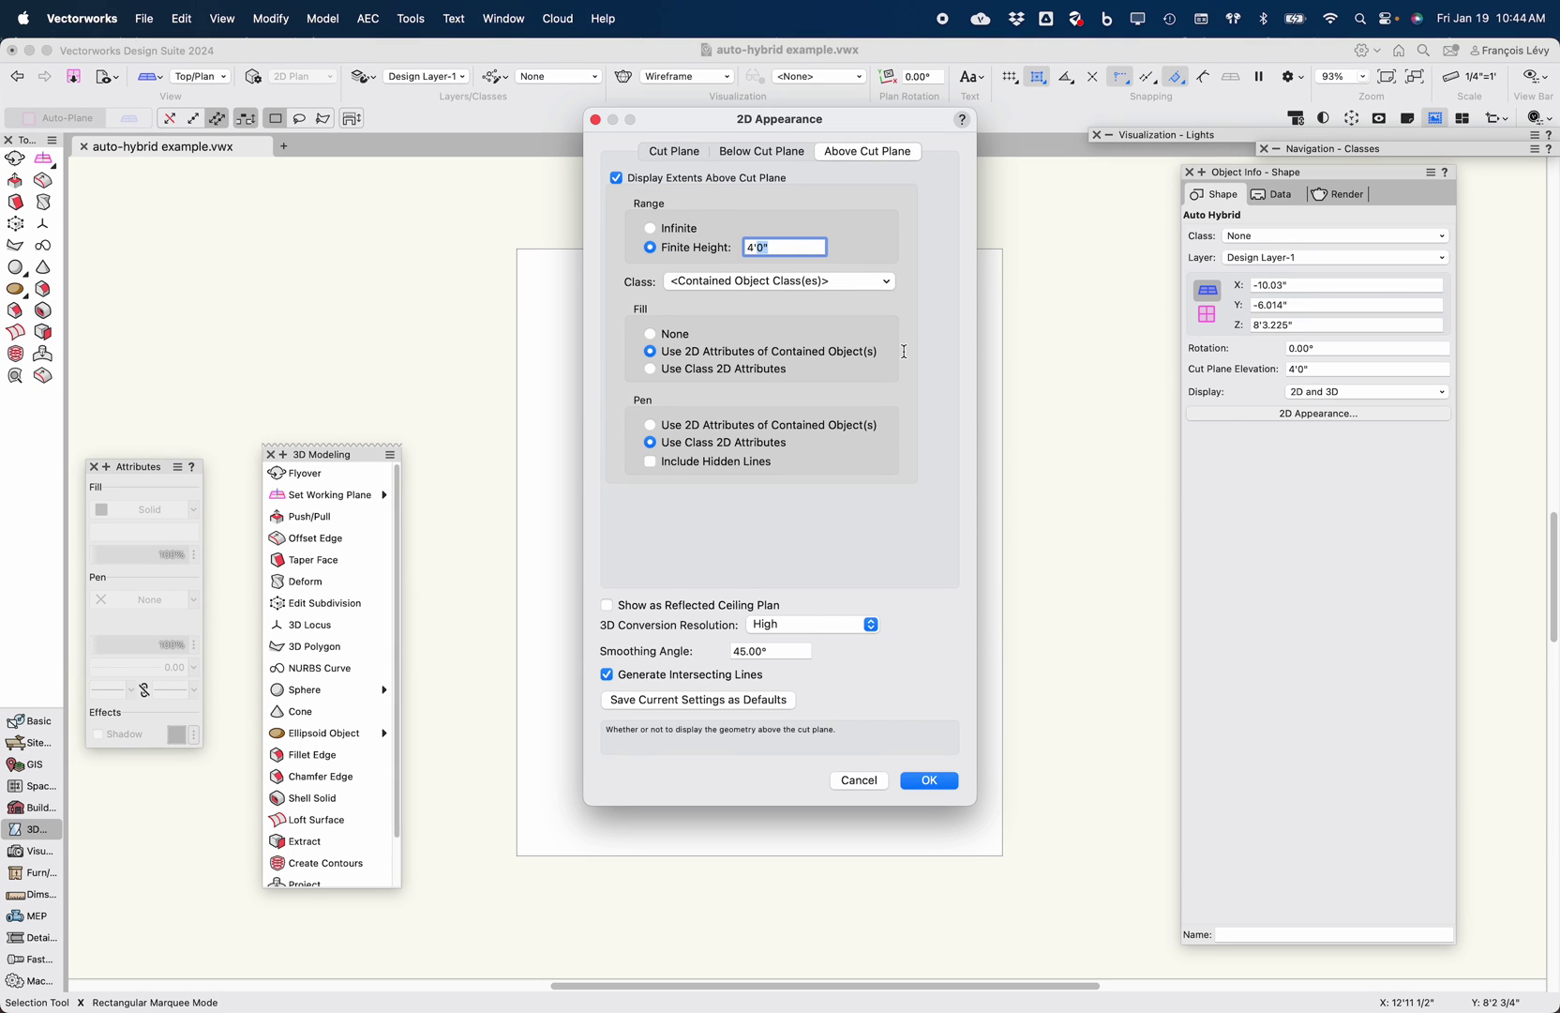
key(Return)
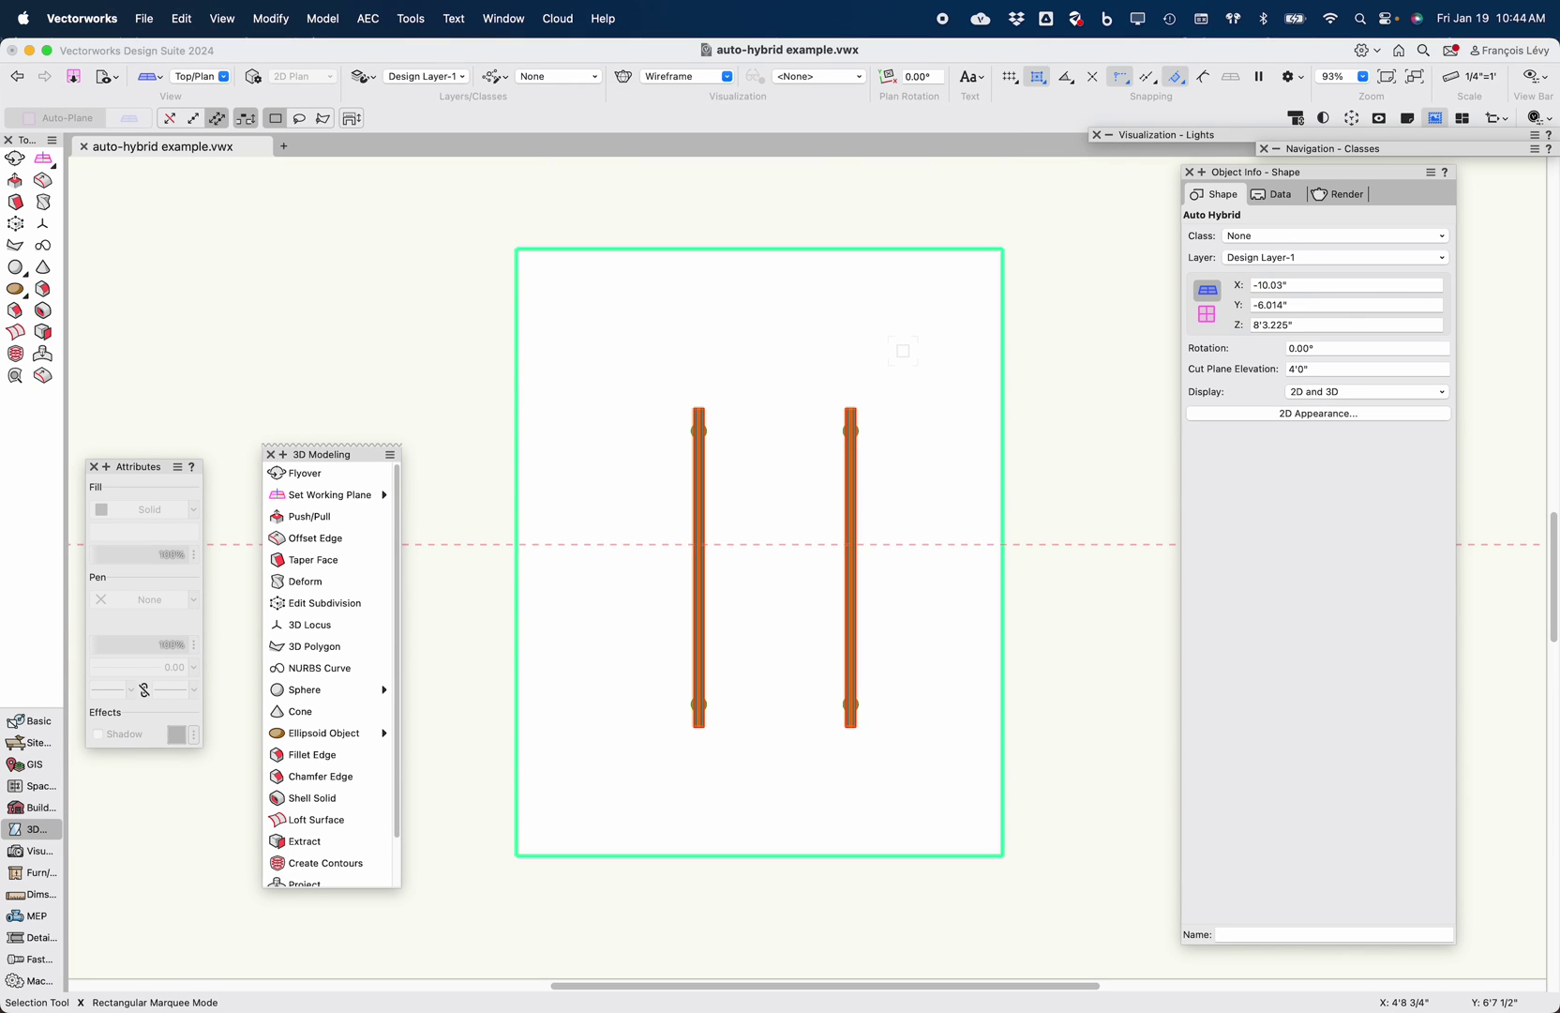
Reselect the Auto Hybrid and adjust the inches of its finite height above the cut plane
click(1064, 484)
click(854, 493)
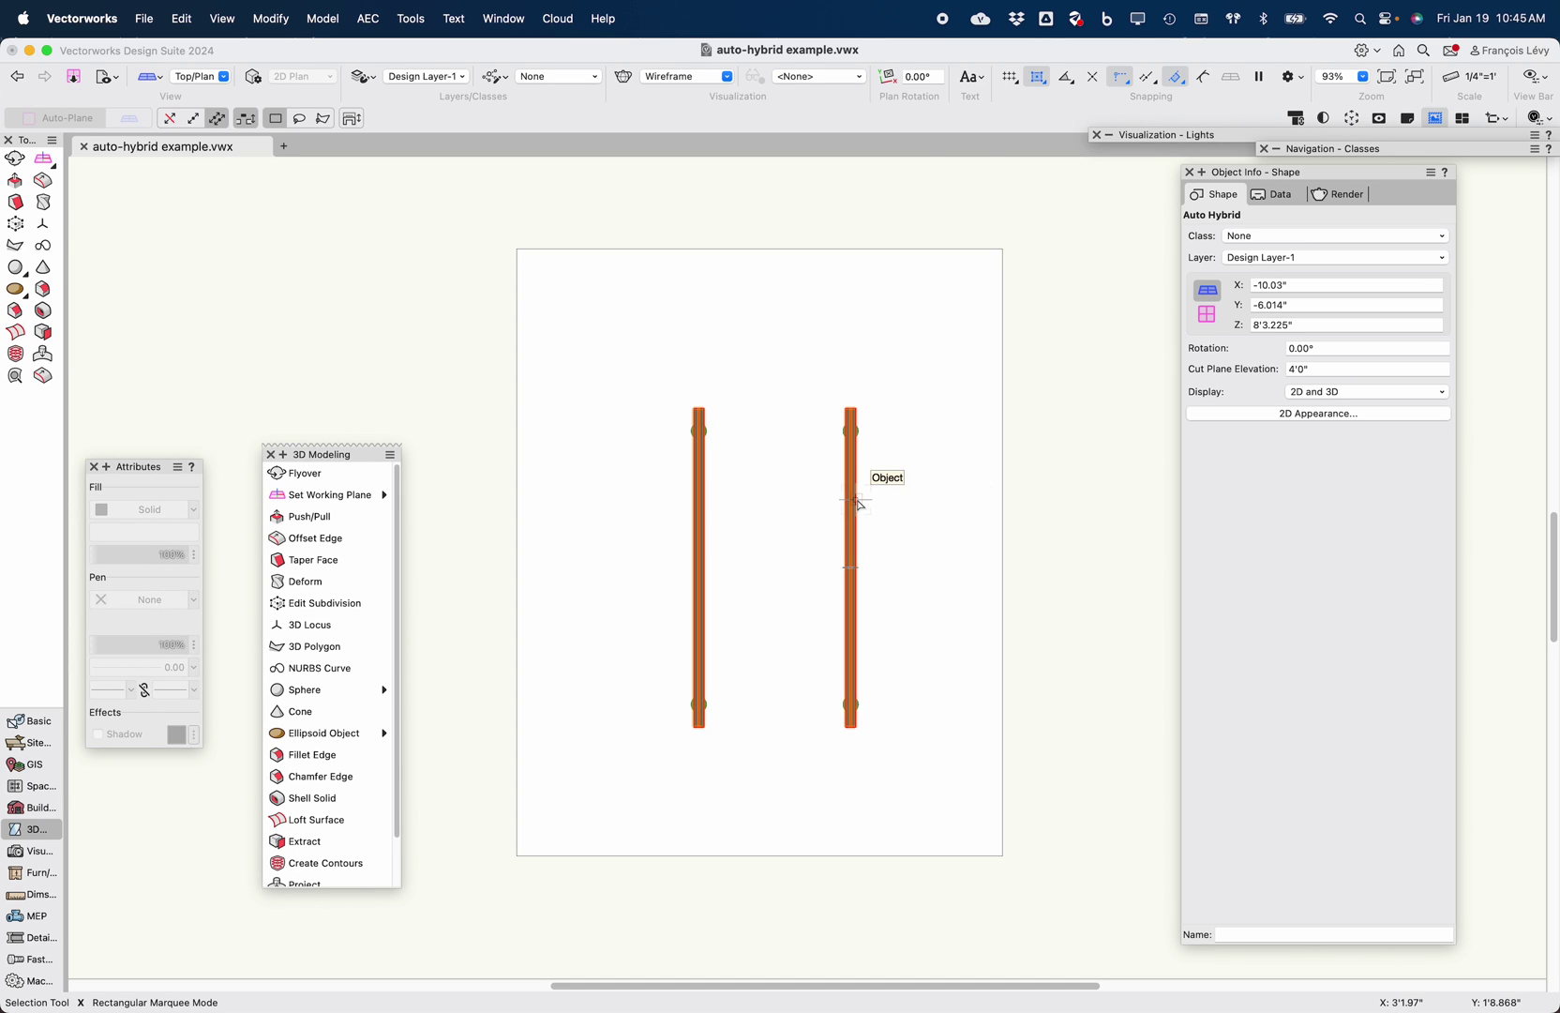
key(super+equal)
click(1055, 530)
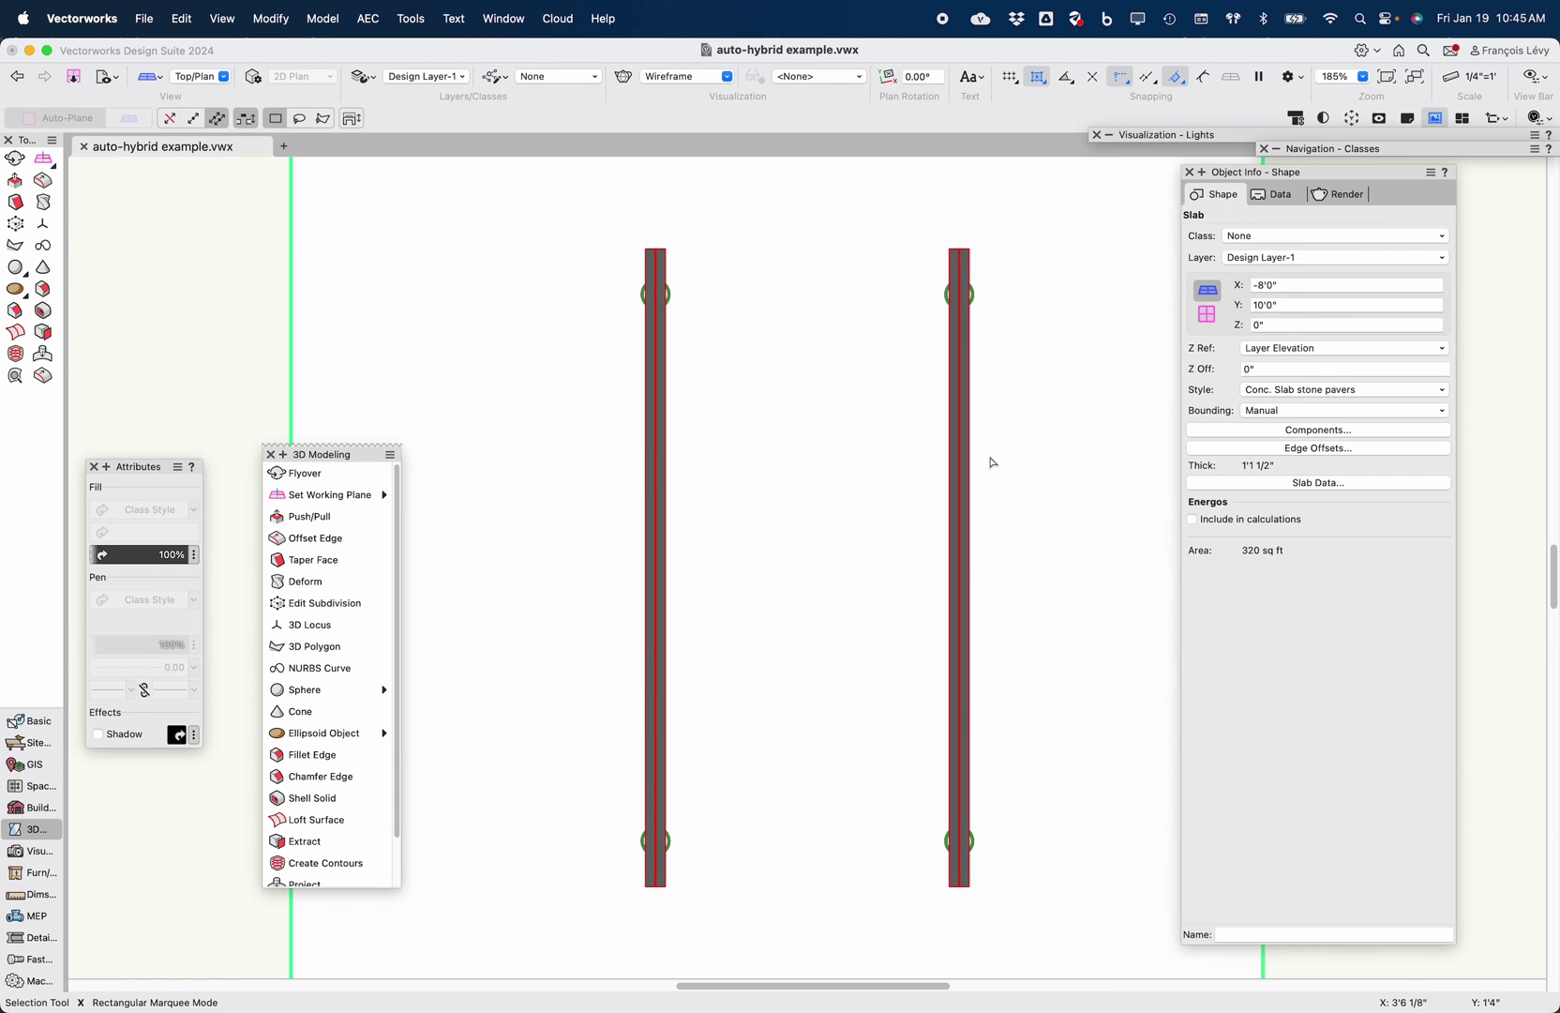
click(974, 481)
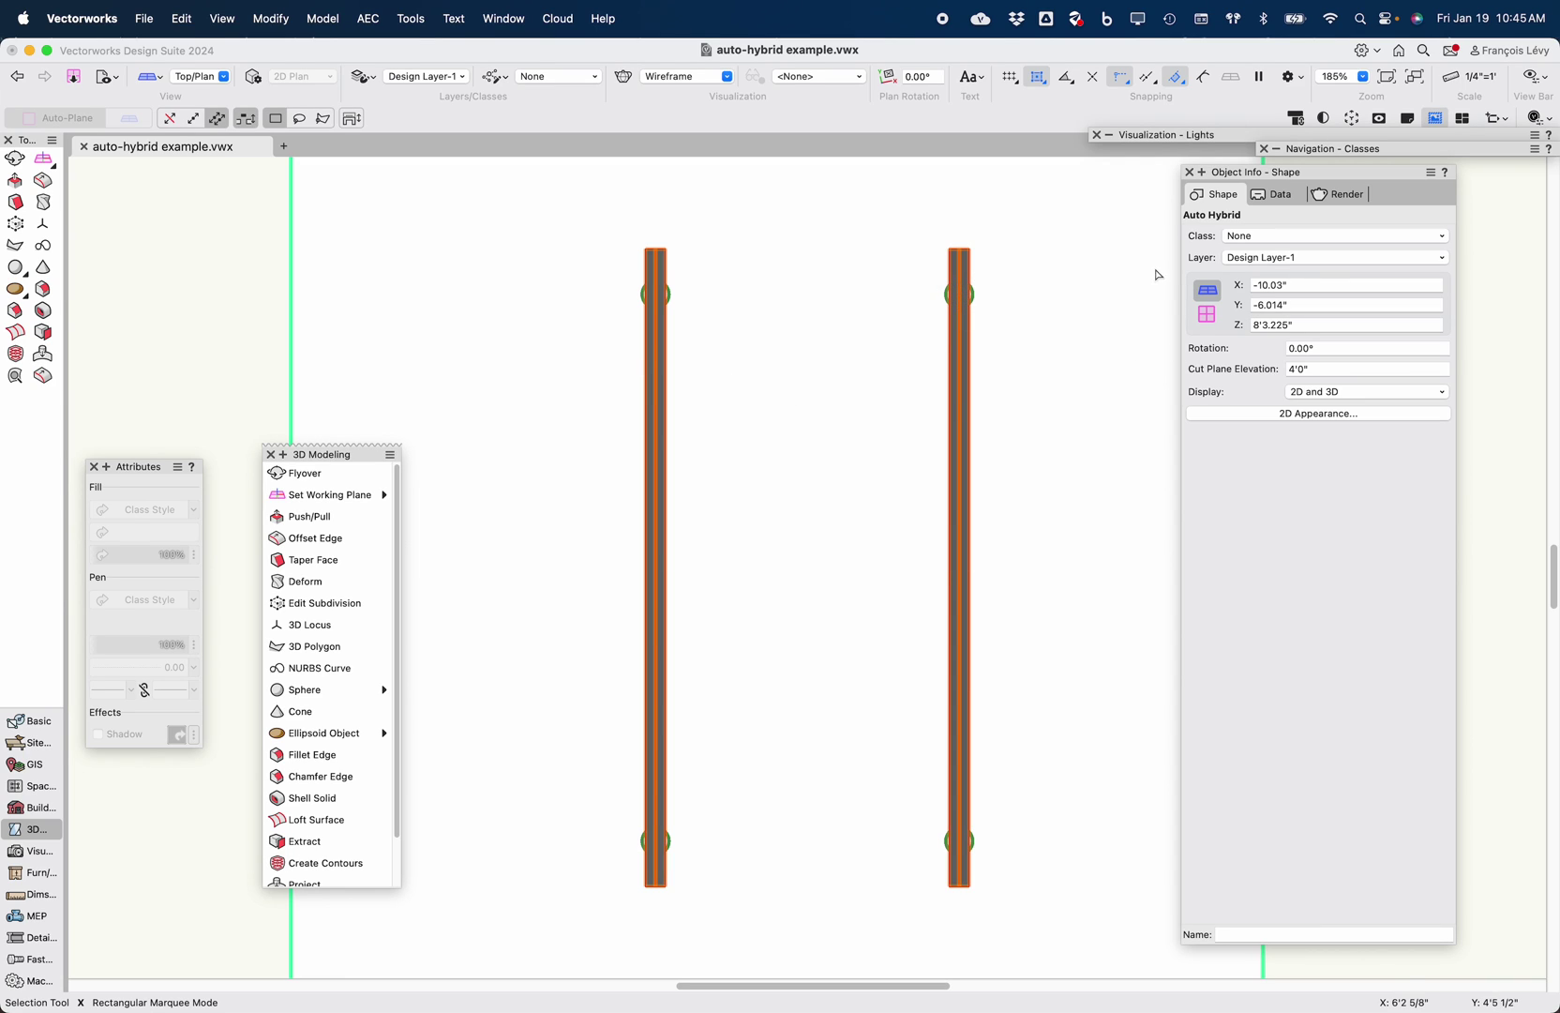
click(1327, 415)
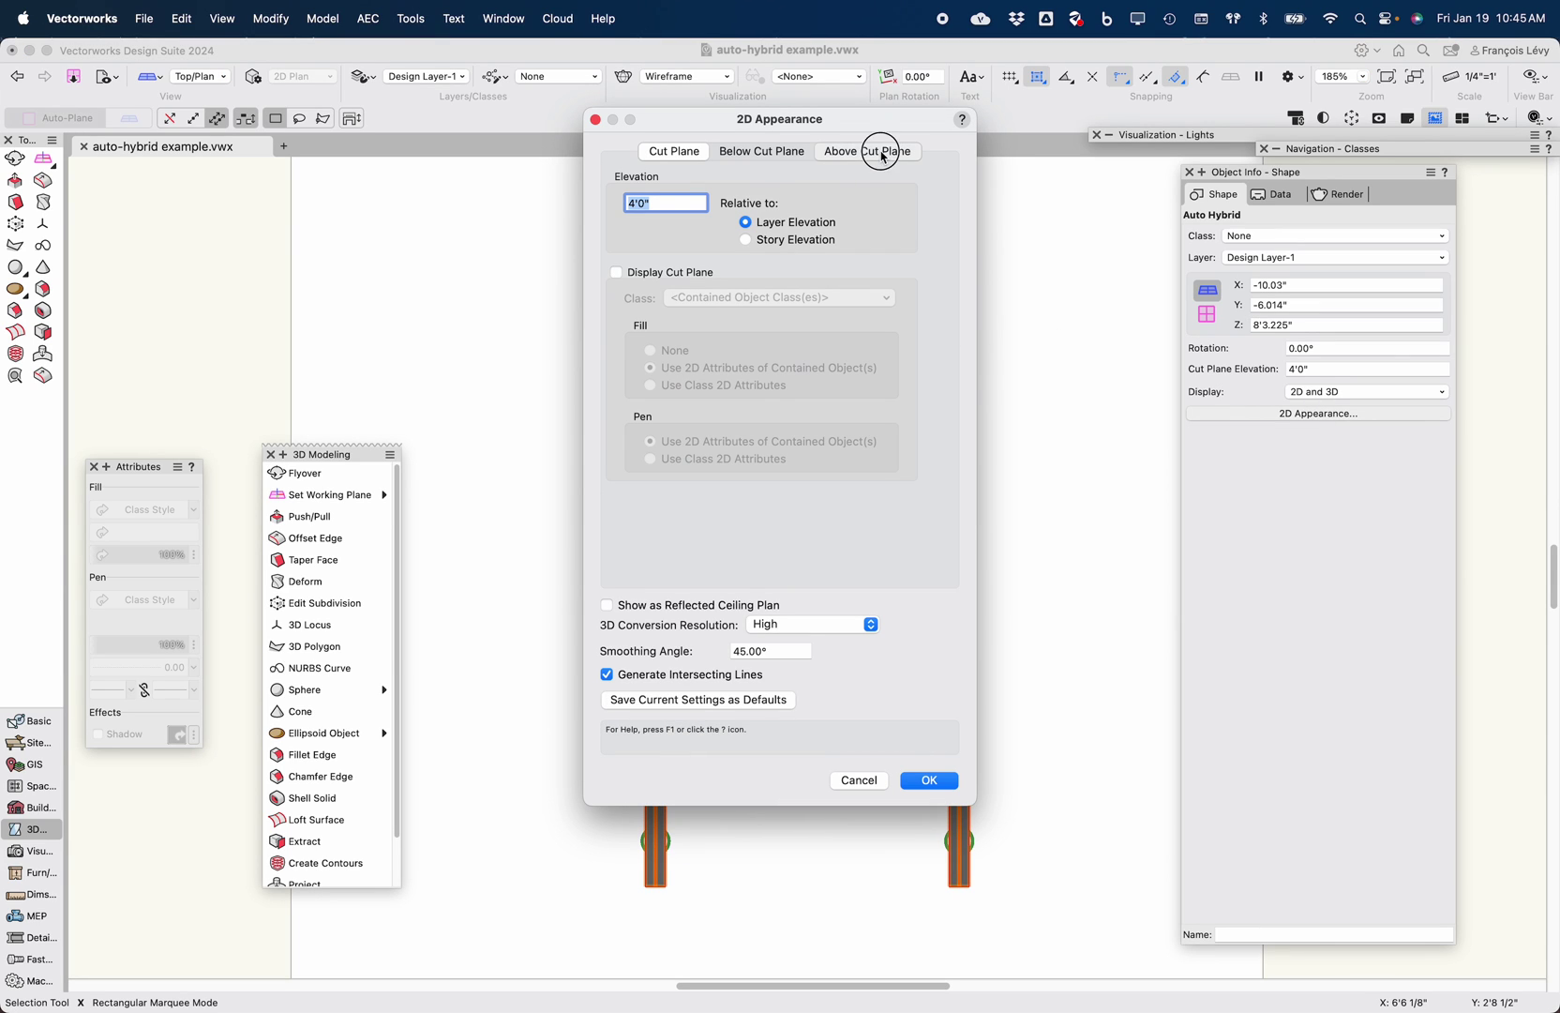
click(882, 151)
click(762, 248)
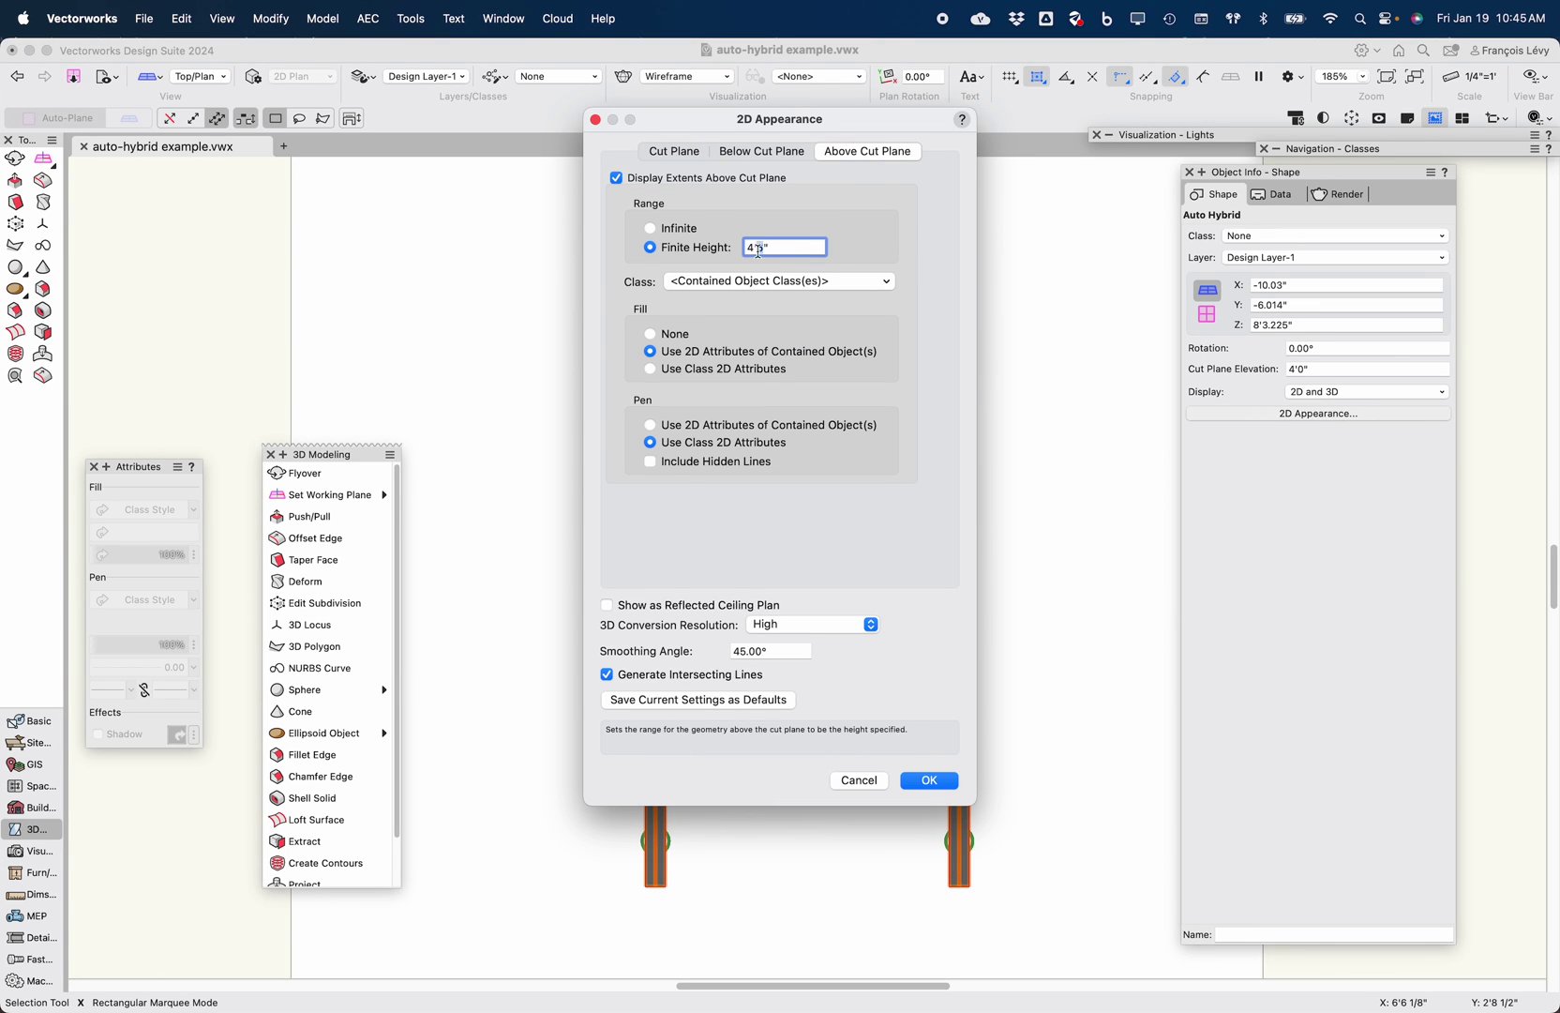
key(Return)
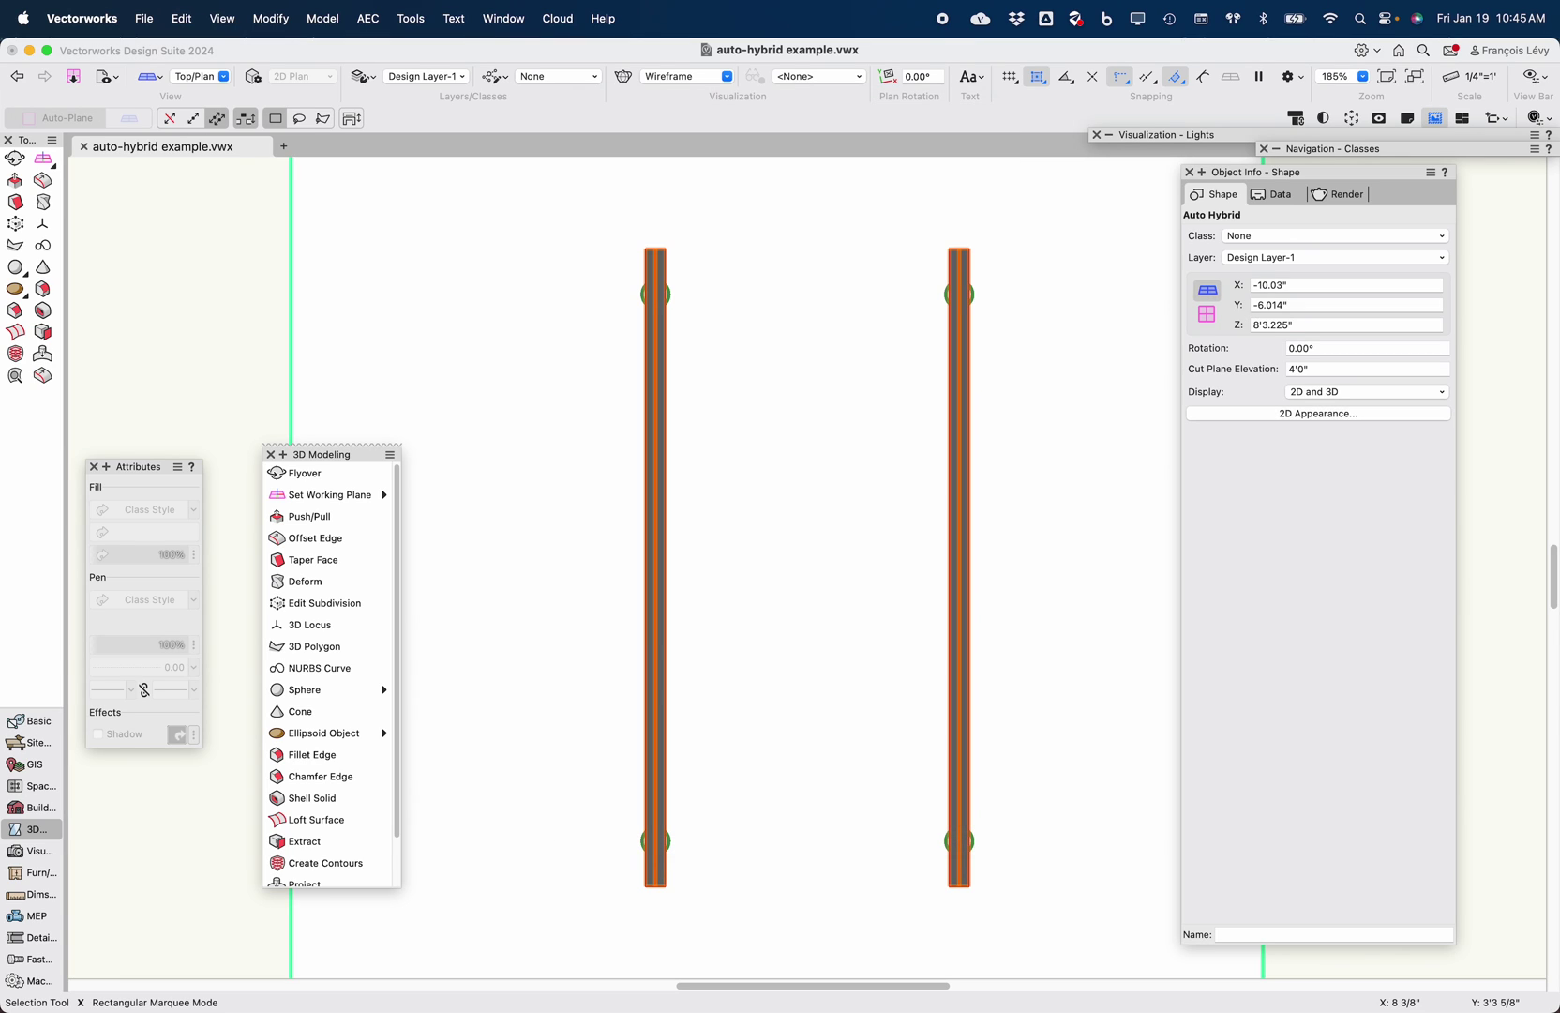
Set the finite height above the cut plane to 4'3" and apply the 2D appearance
click(1276, 416)
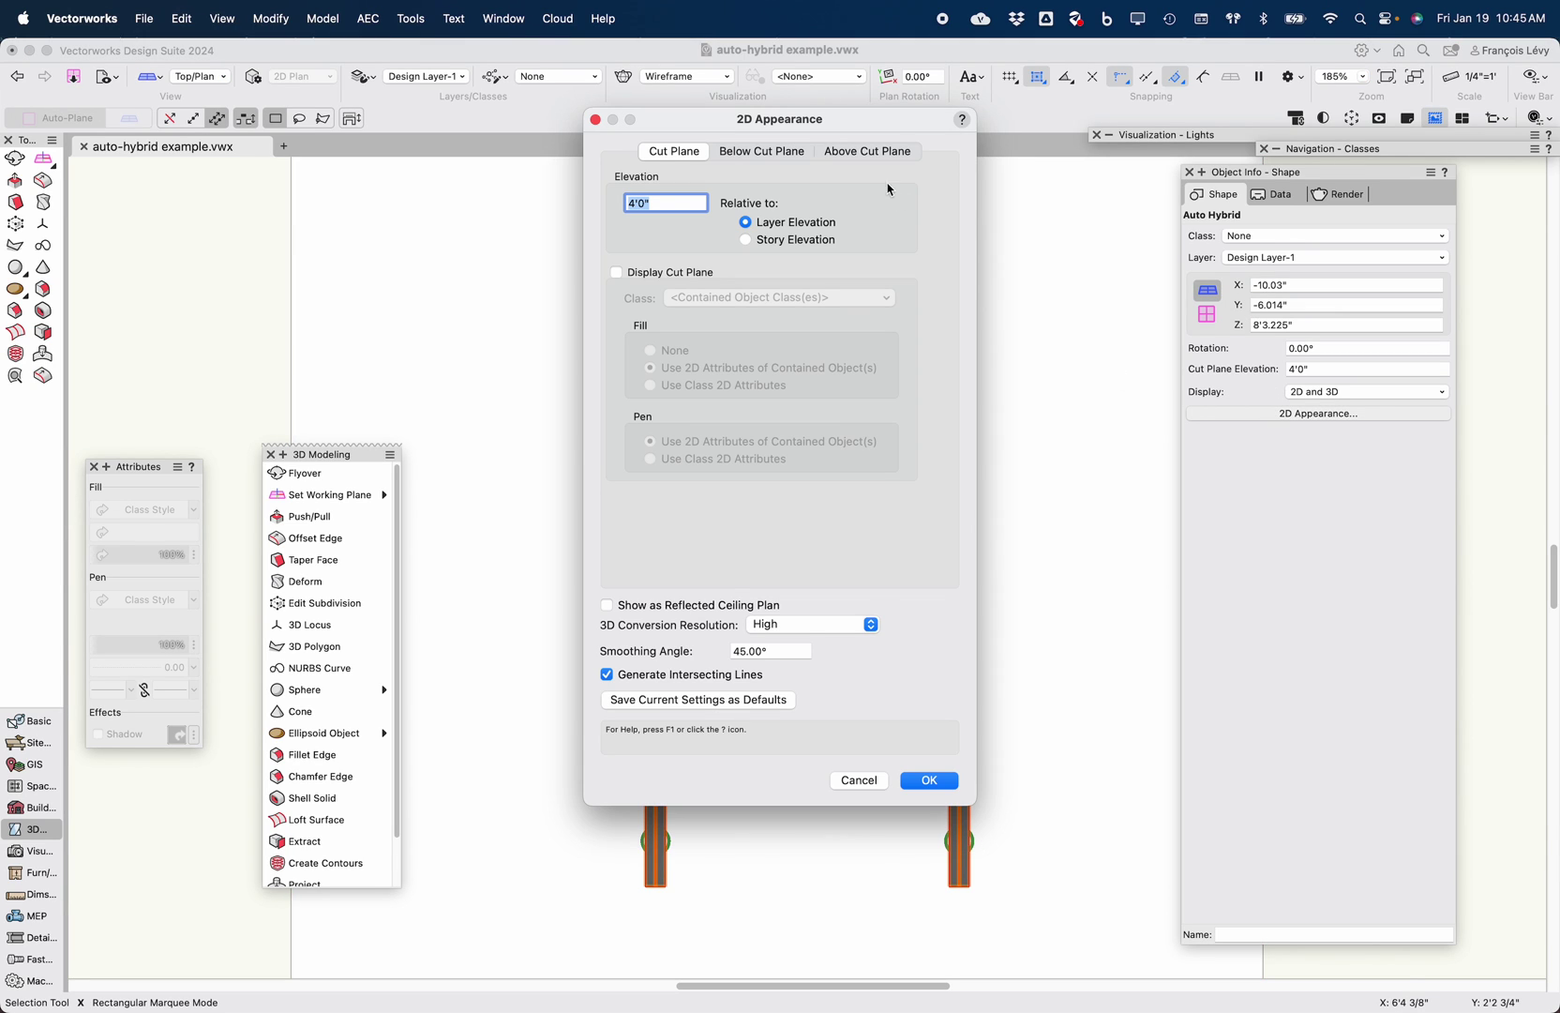
click(868, 151)
click(761, 248)
key(BackSpace)
key(BackSpace)
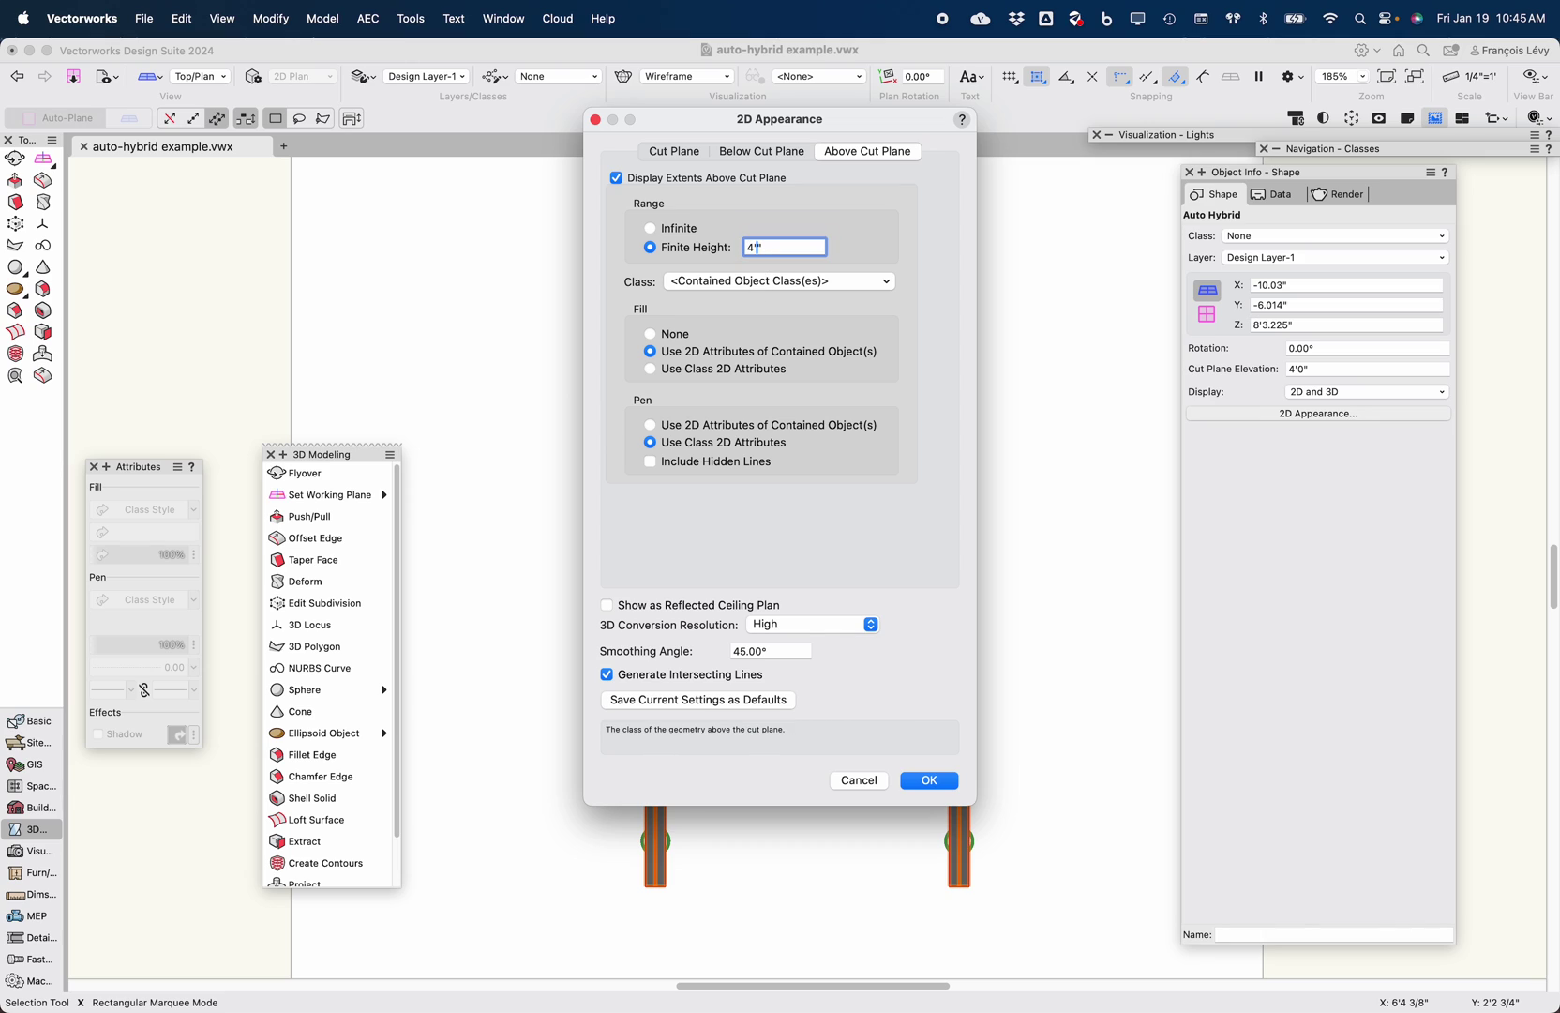
text('3)
key(Return)
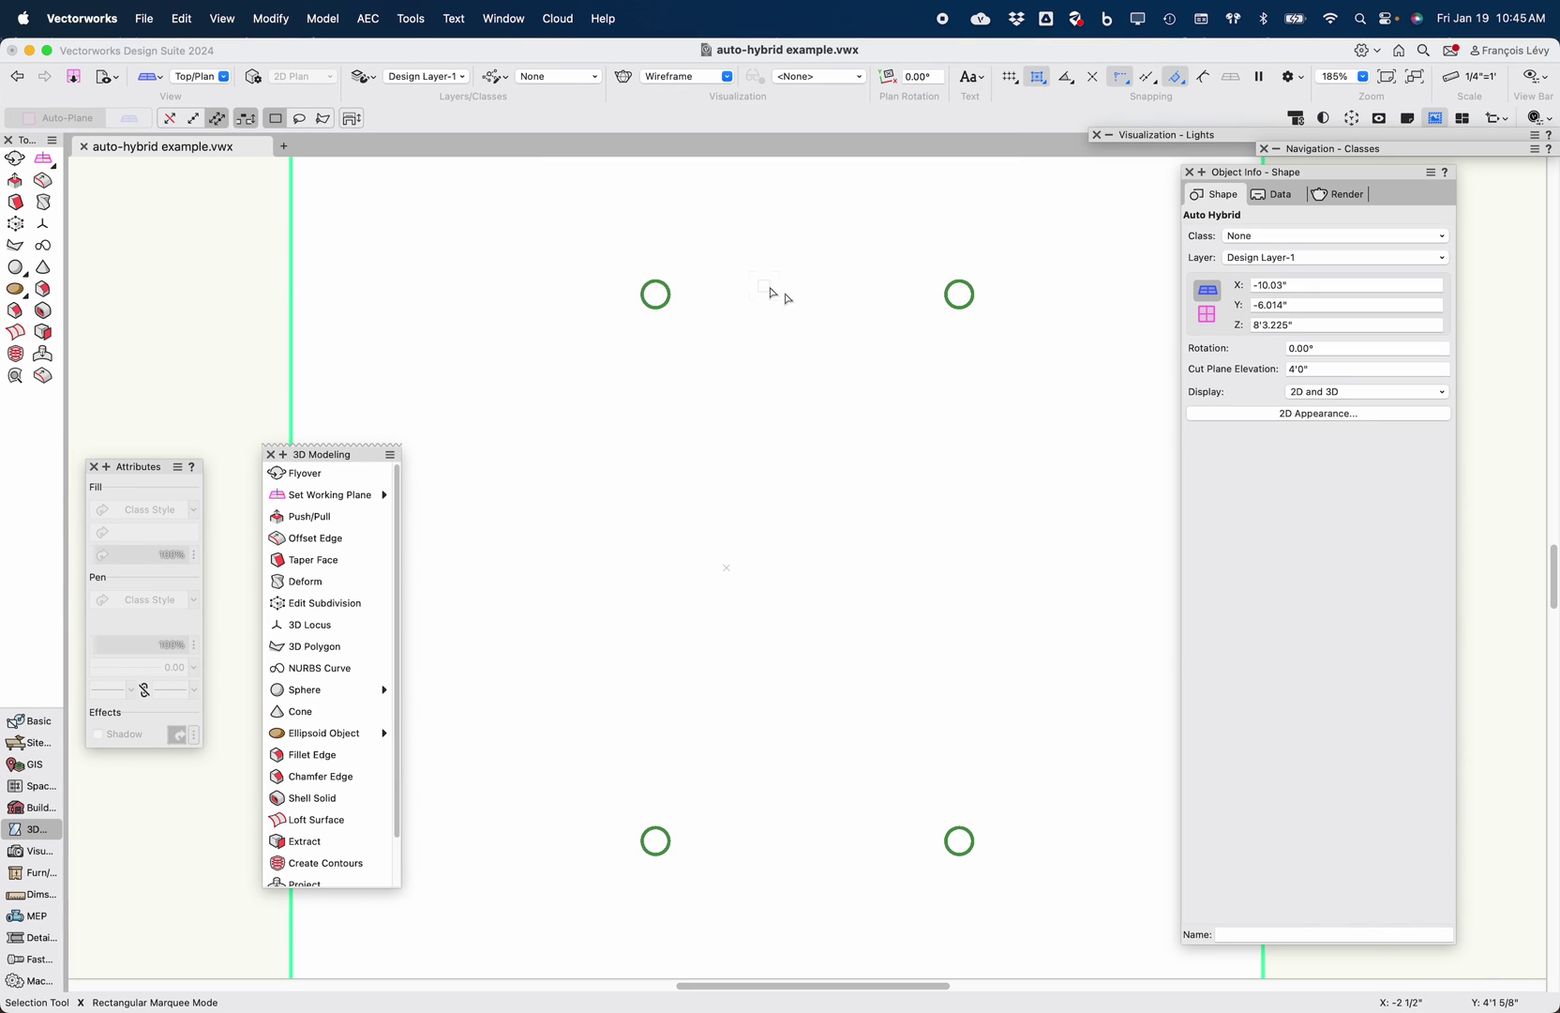
Increase the finite height above the cut plane to 4'3 1/2" in the 2D appearance settings
click(1343, 421)
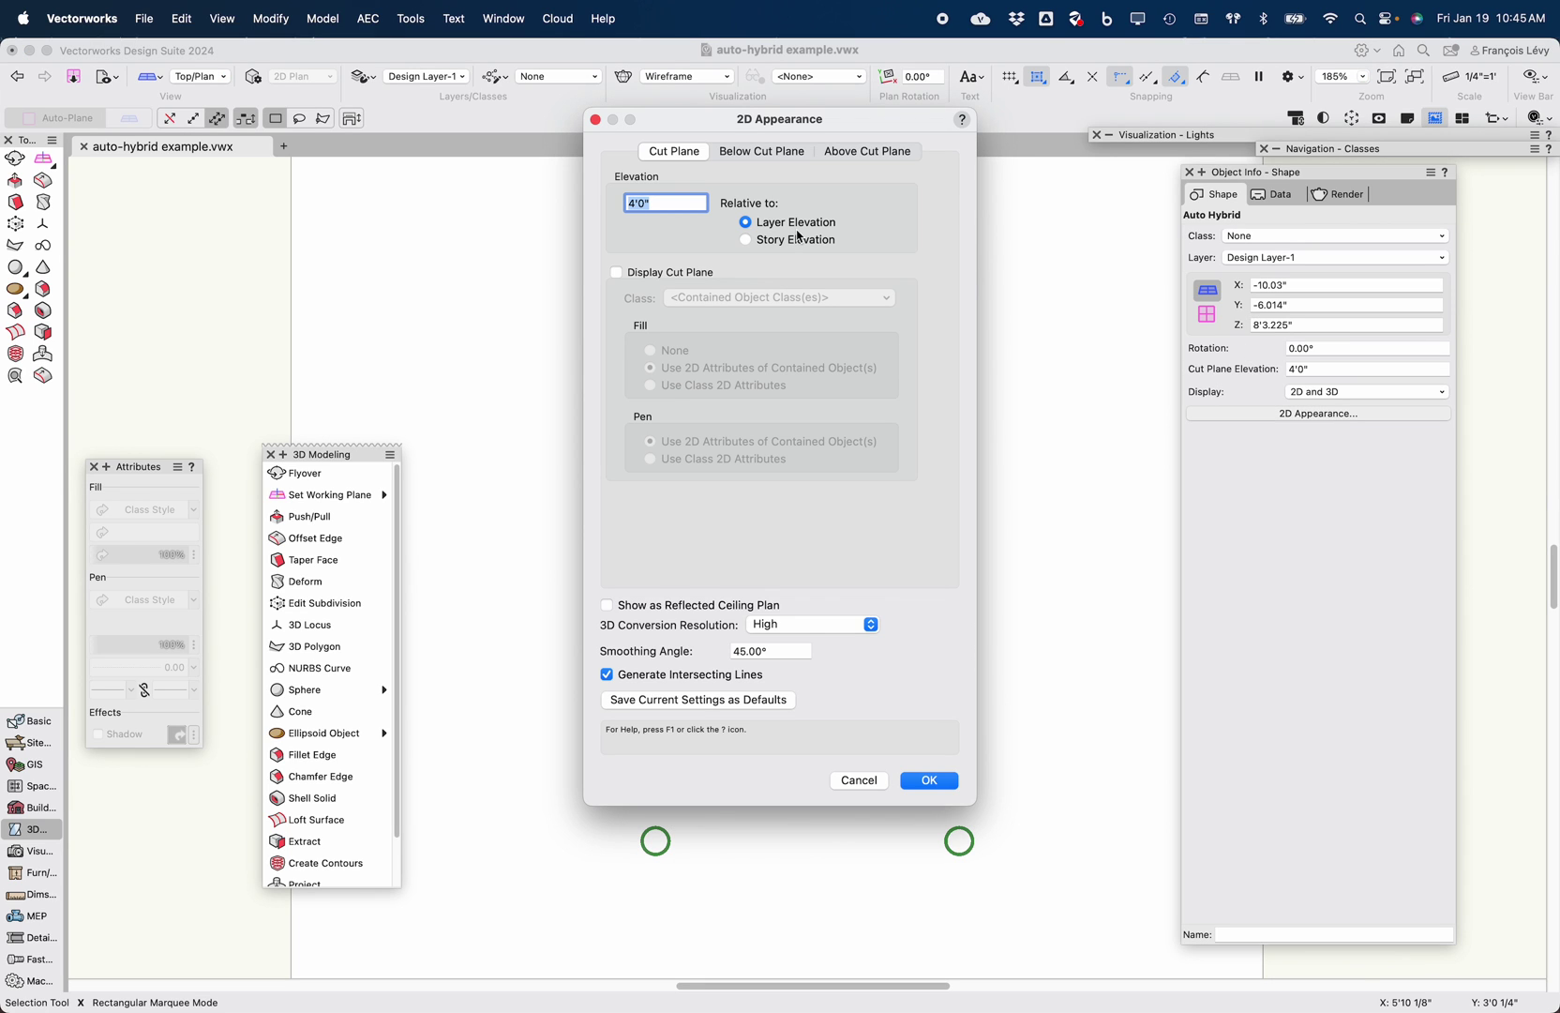
click(886, 149)
click(763, 248)
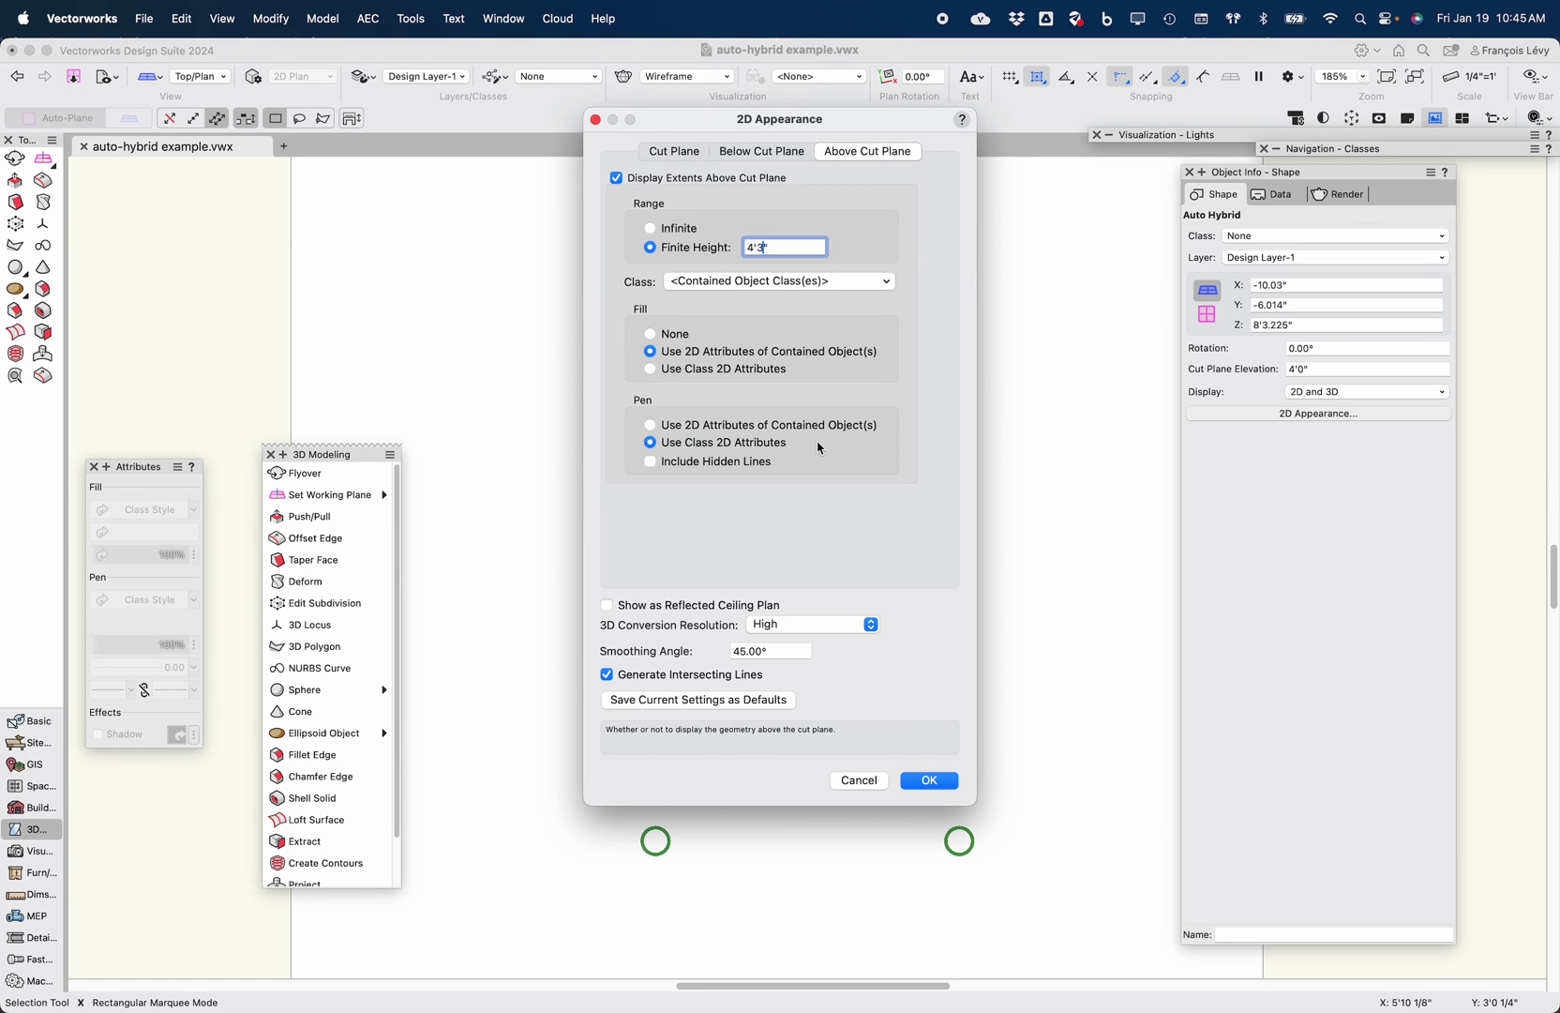
key(Return)
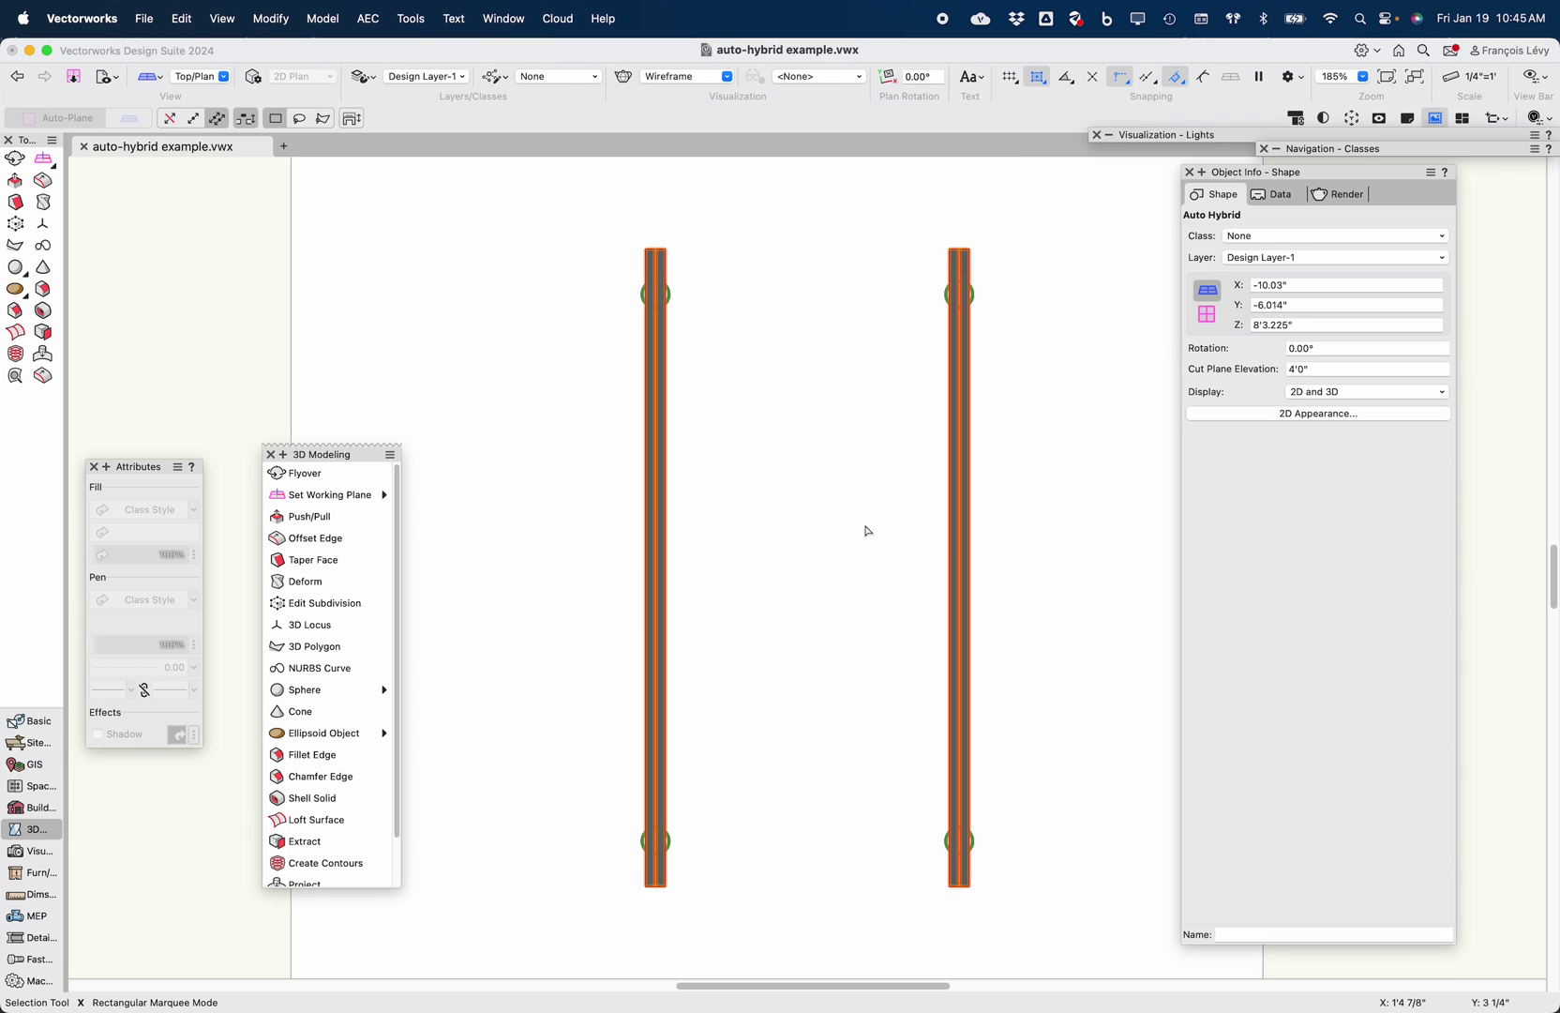
Check the gap in the doubled beam up close, reselect the Auto Hybrid and set its above-plane finite height to 4'3 3/4"
click(949, 467)
click(950, 467)
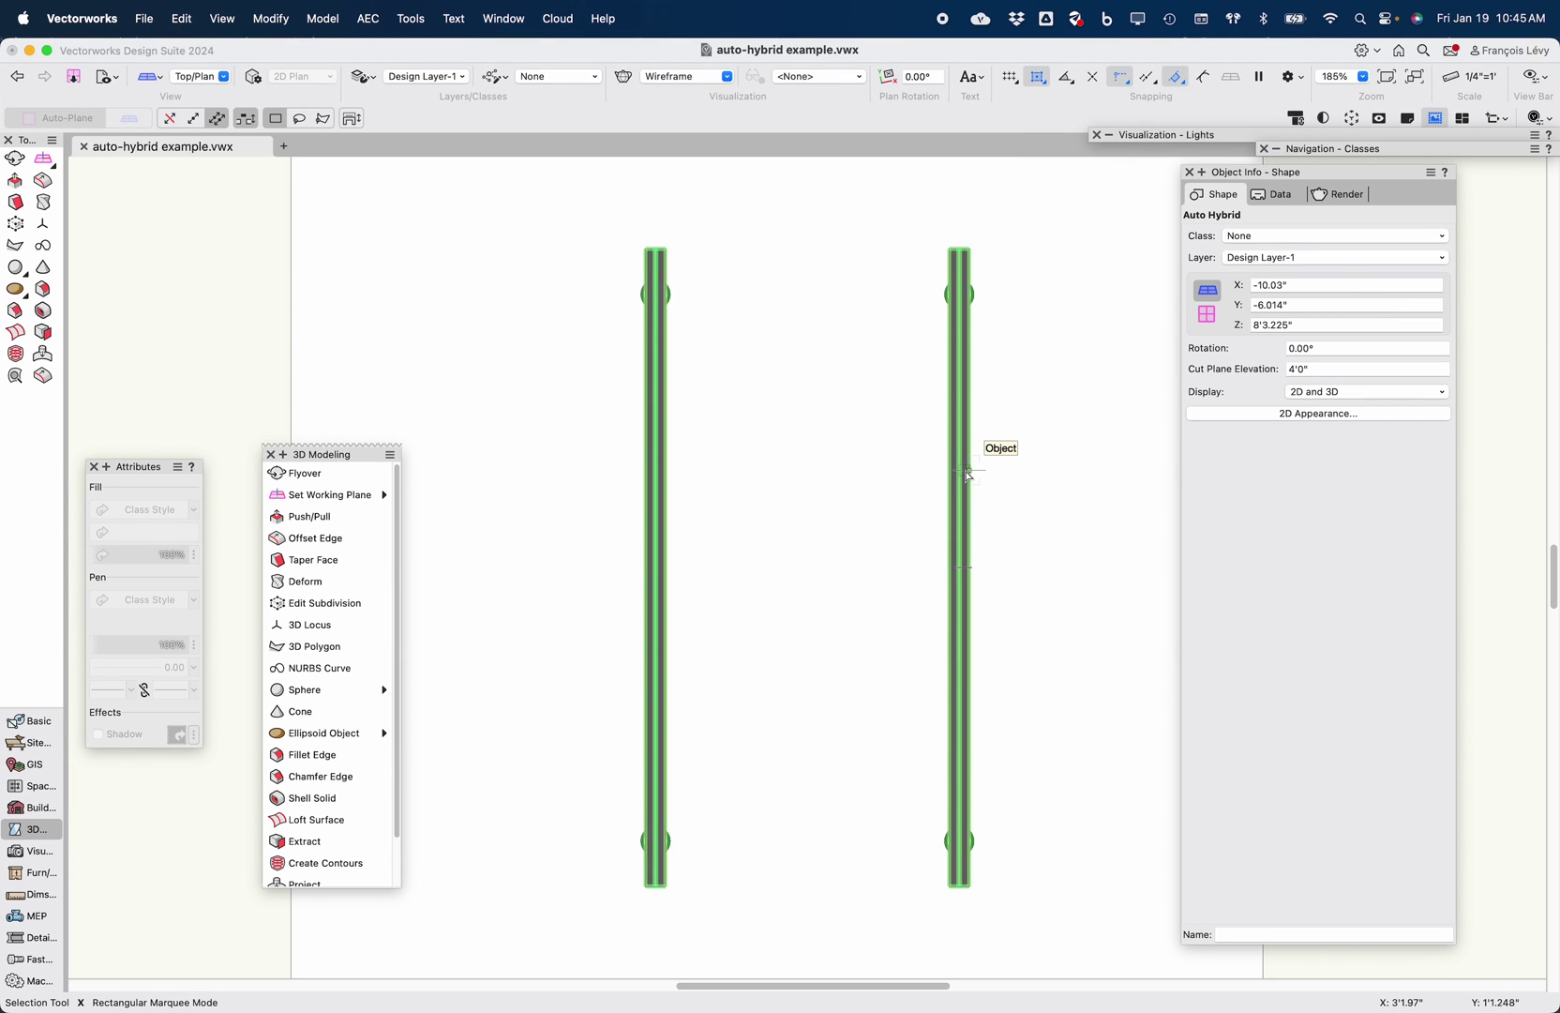
scroll(951, 467, up, 5)
click(969, 477)
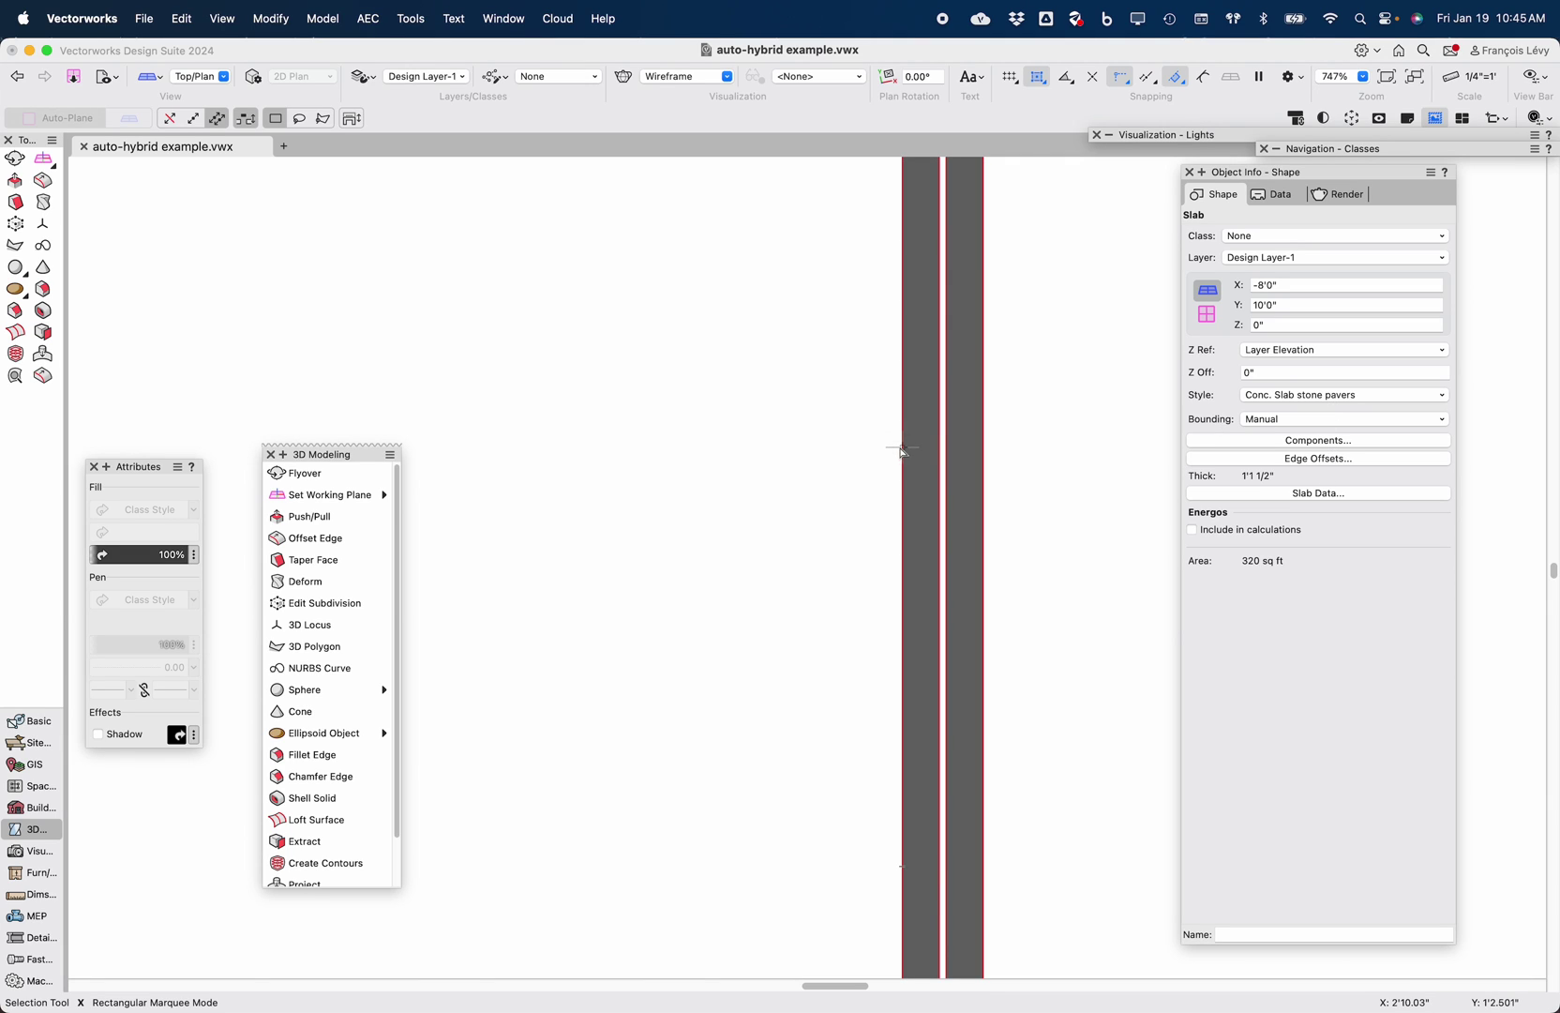
click(933, 447)
click(1245, 417)
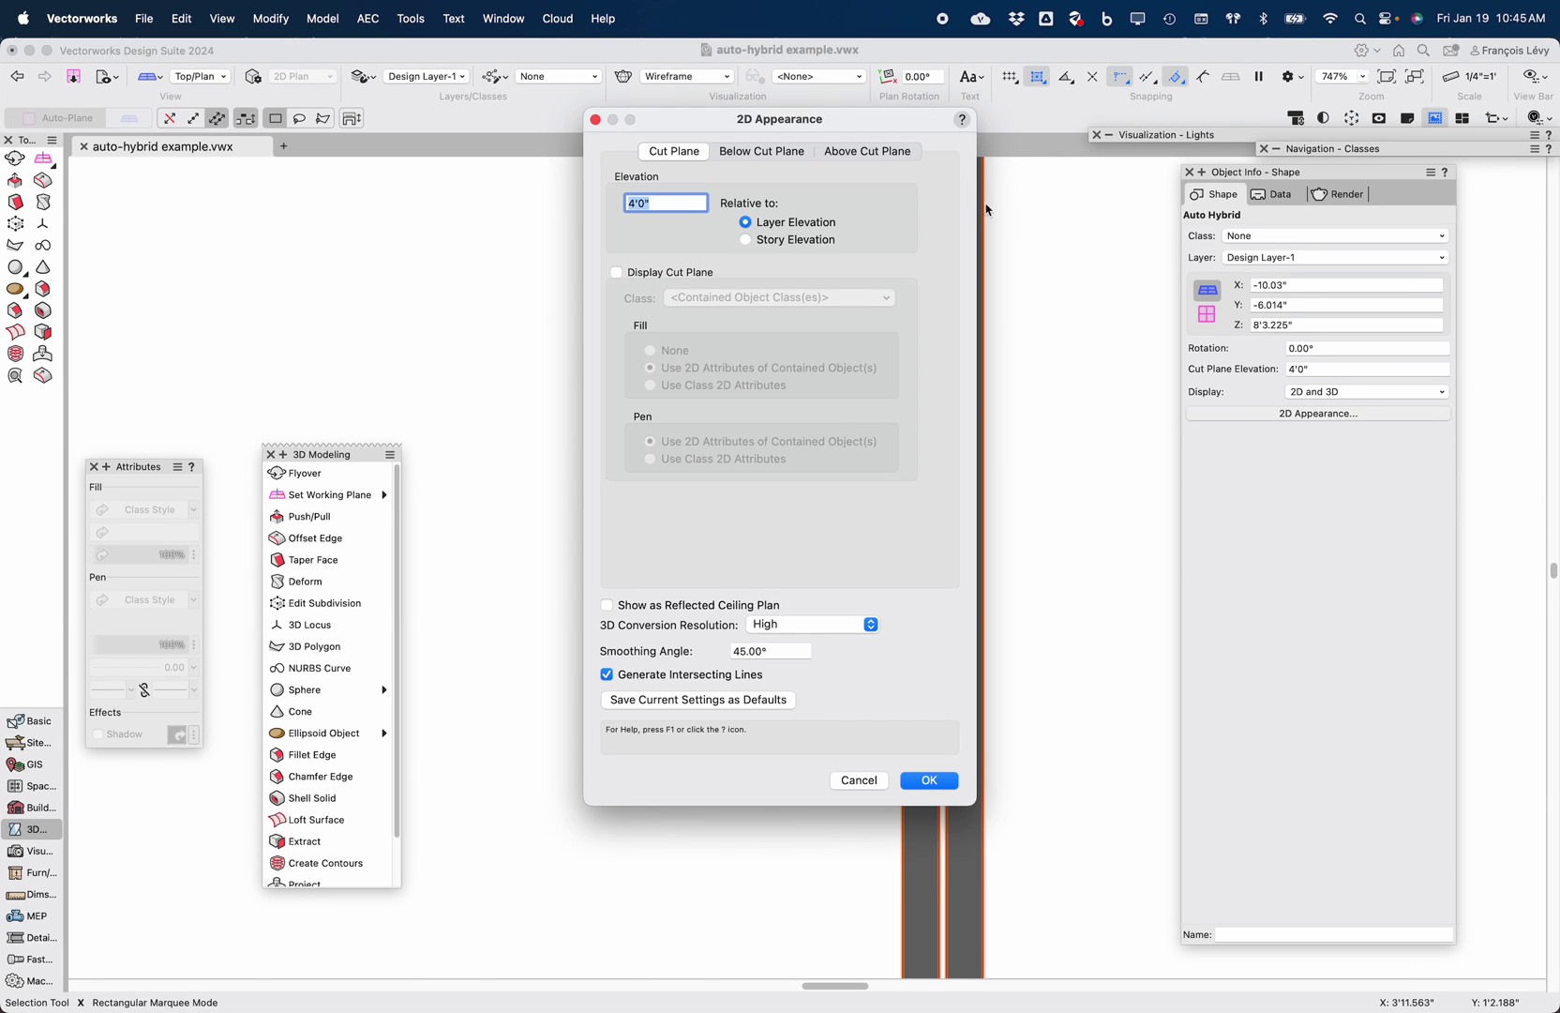
click(890, 152)
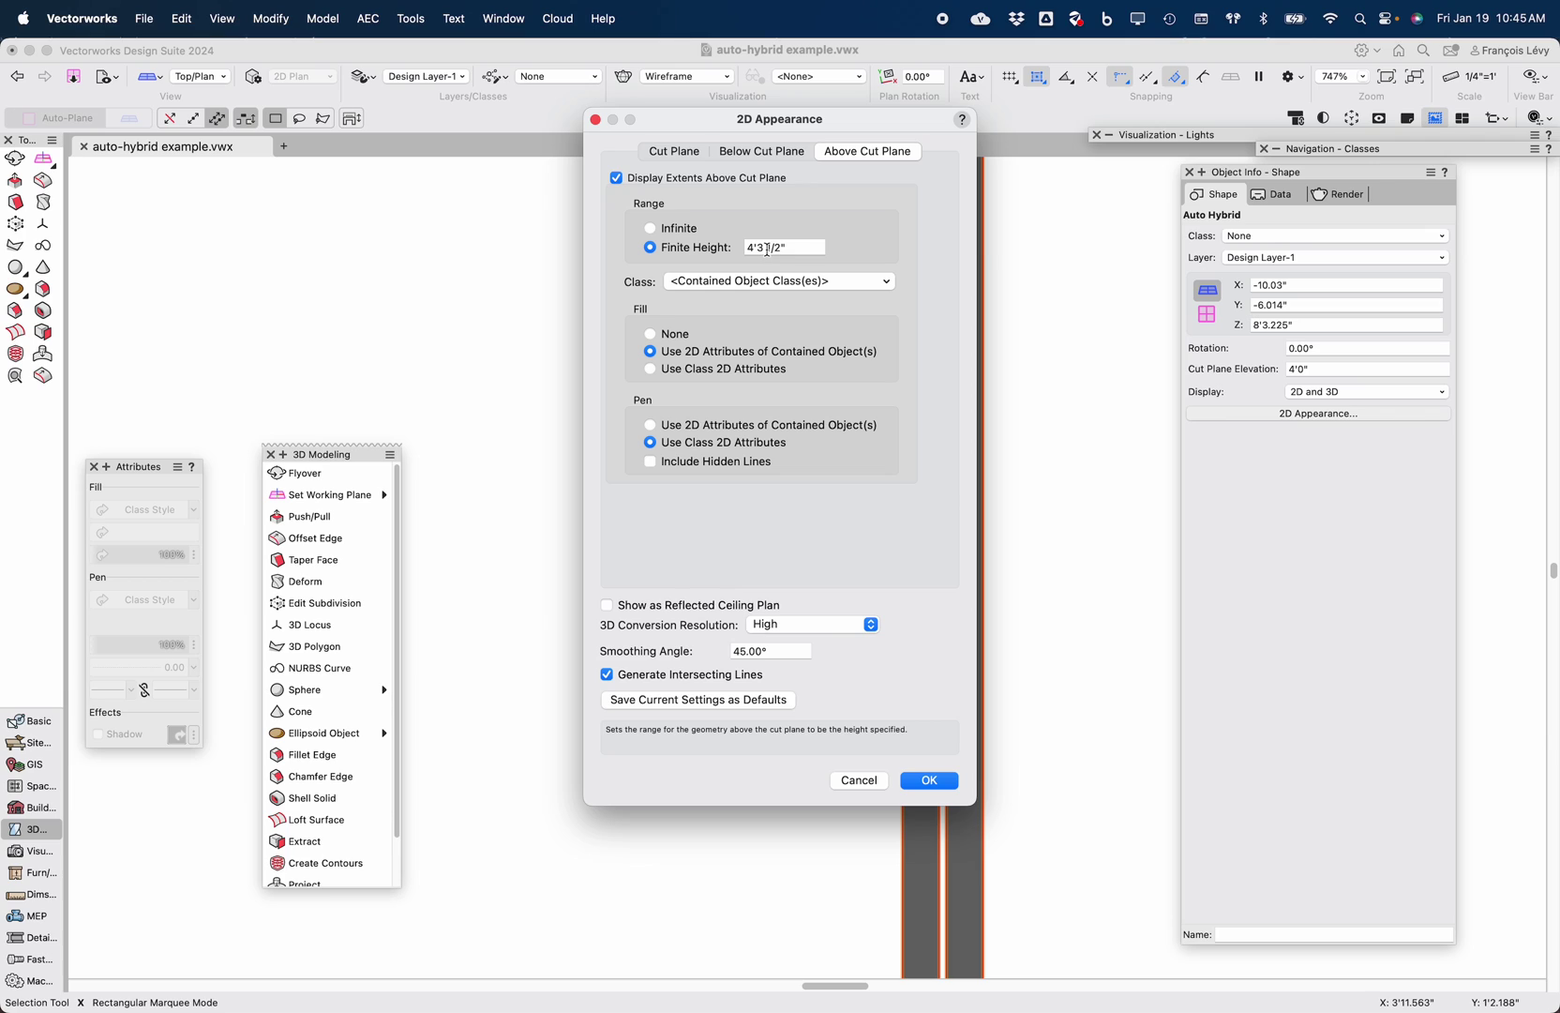
drag(768, 249, 841, 254)
text(3/)
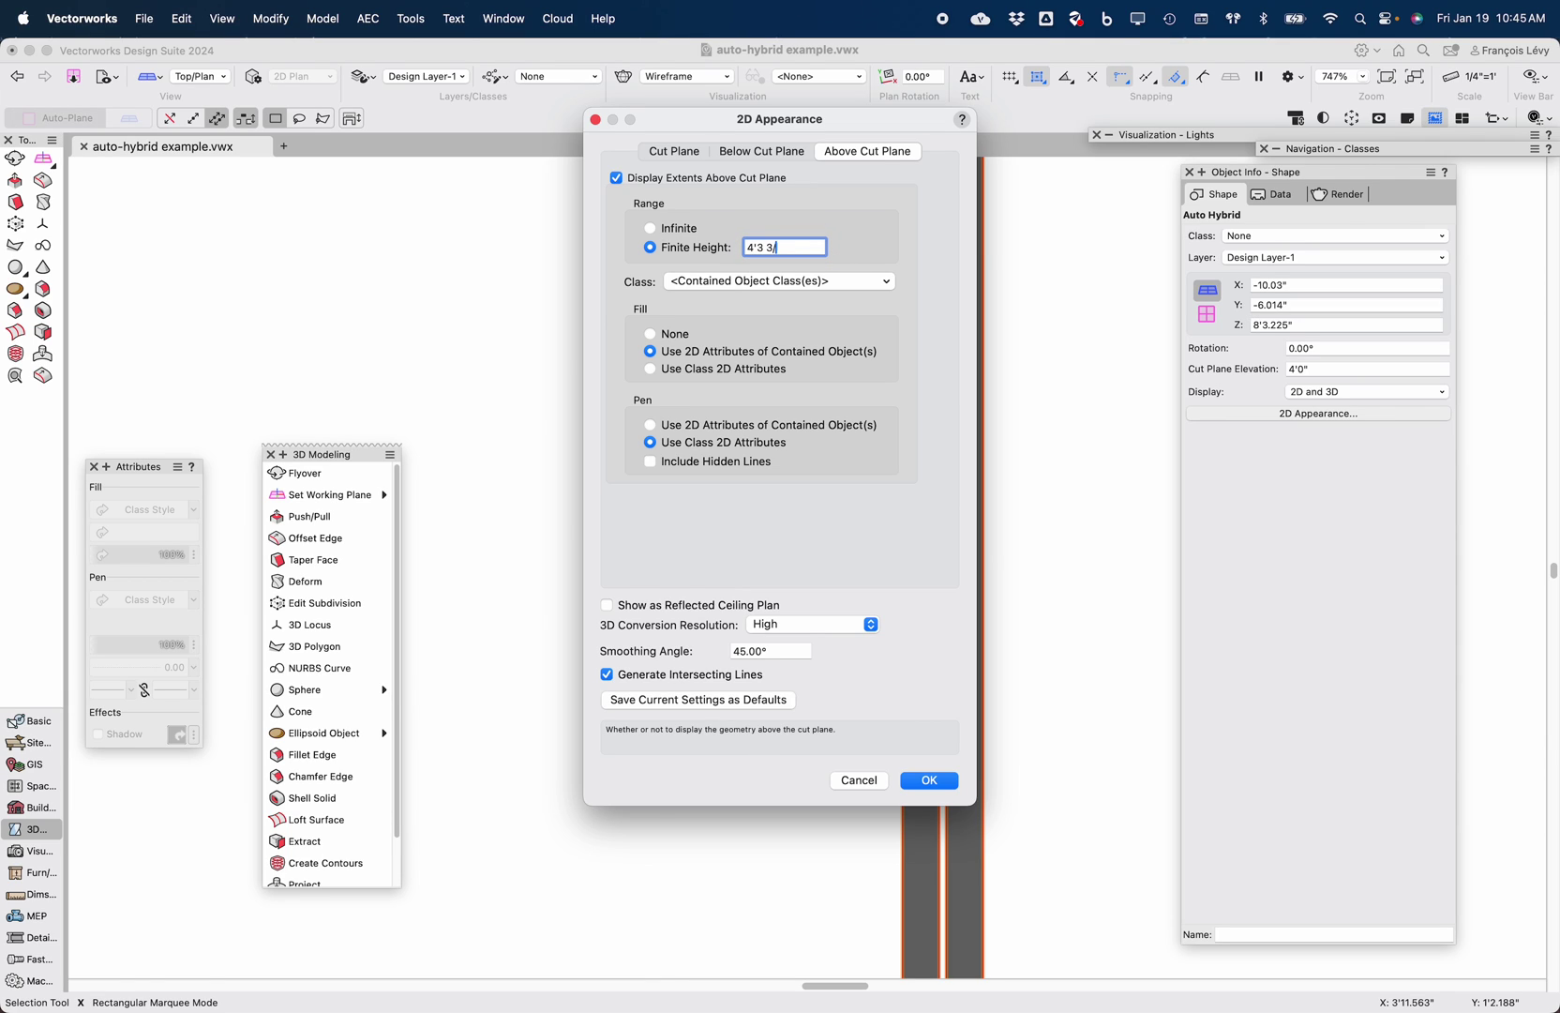
key(Return)
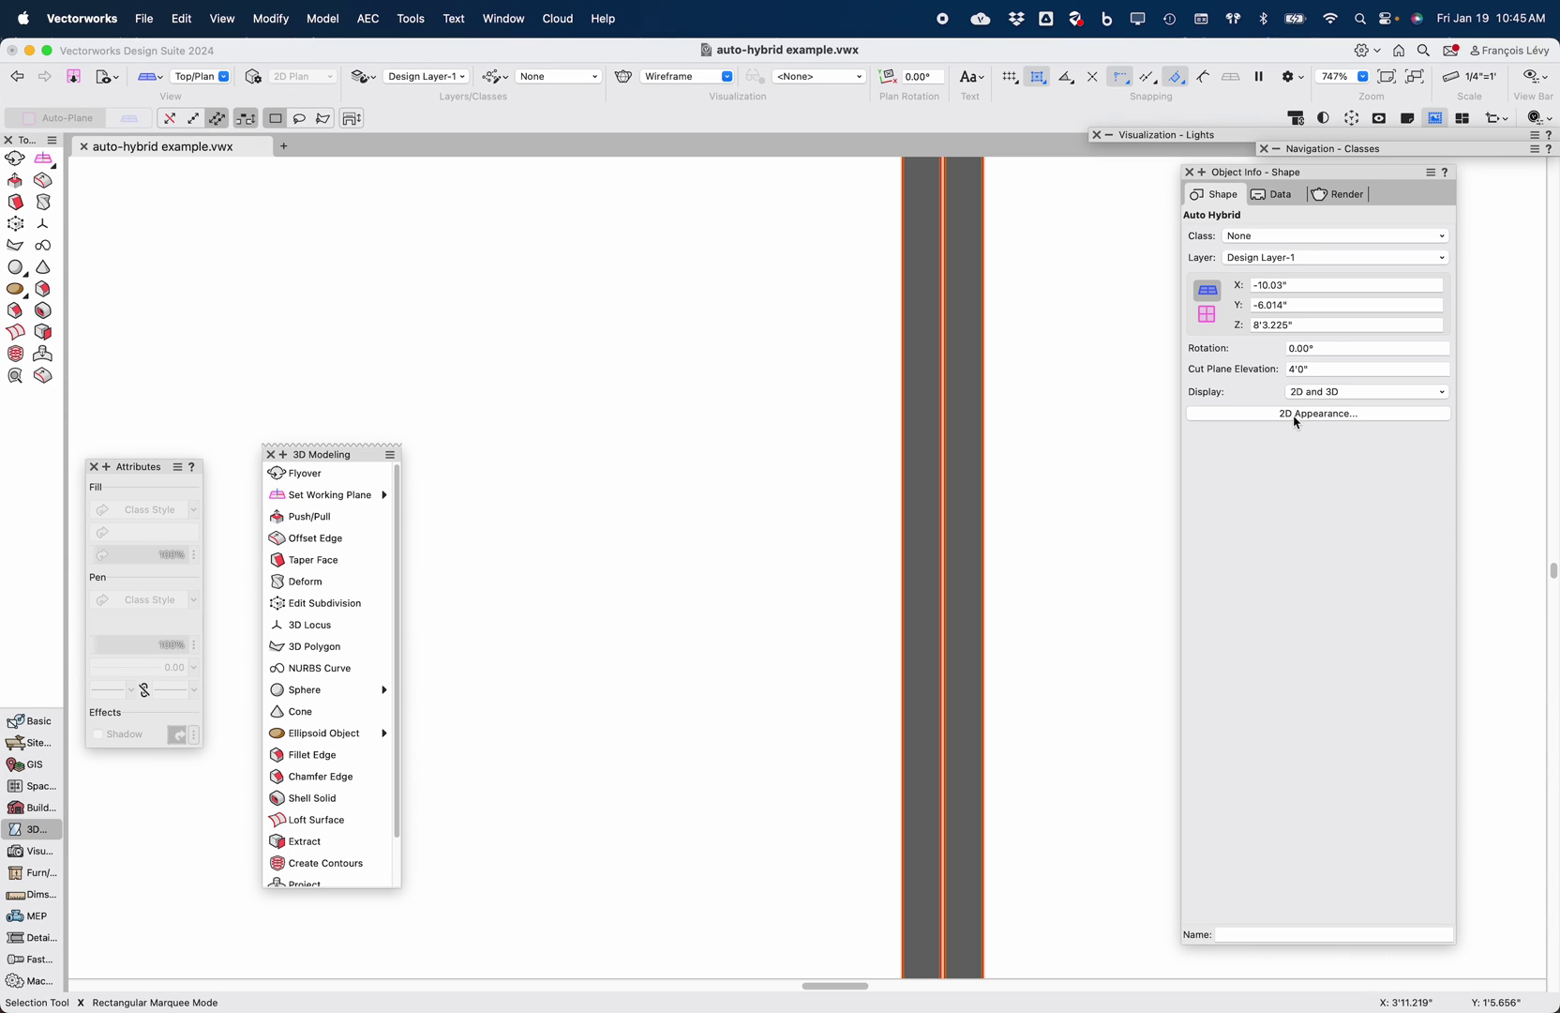
Set the Auto Hybrid's finite height above the cut plane to 4'4"
click(1297, 414)
click(849, 153)
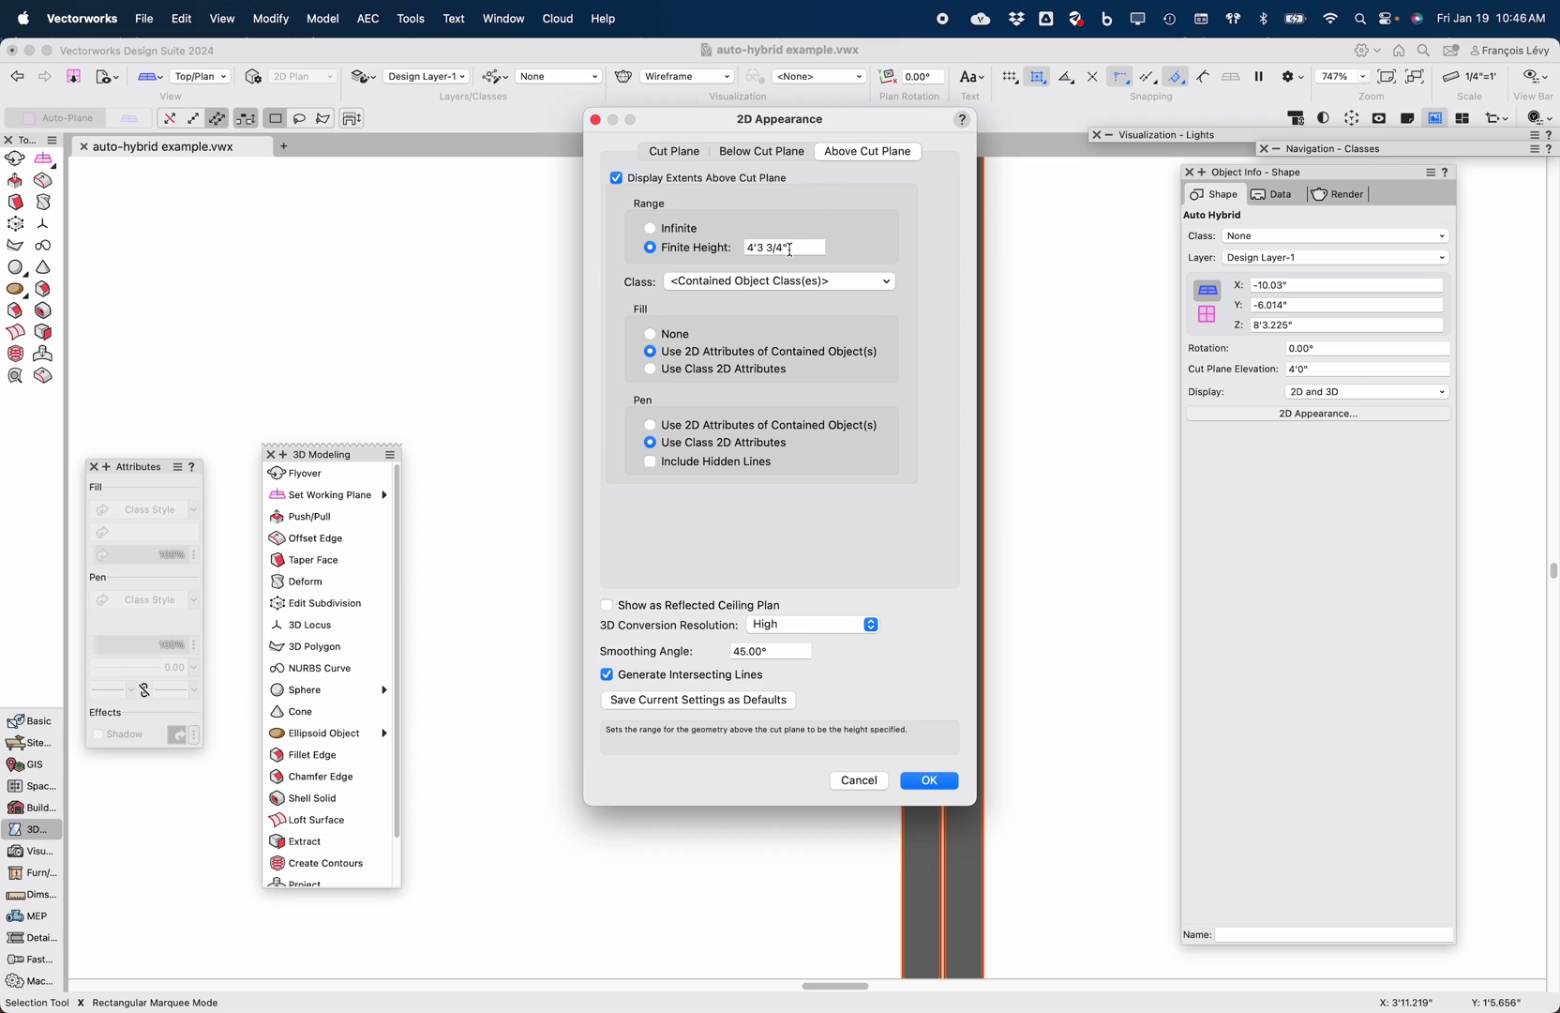
drag(752, 248, 861, 252)
key(Return)
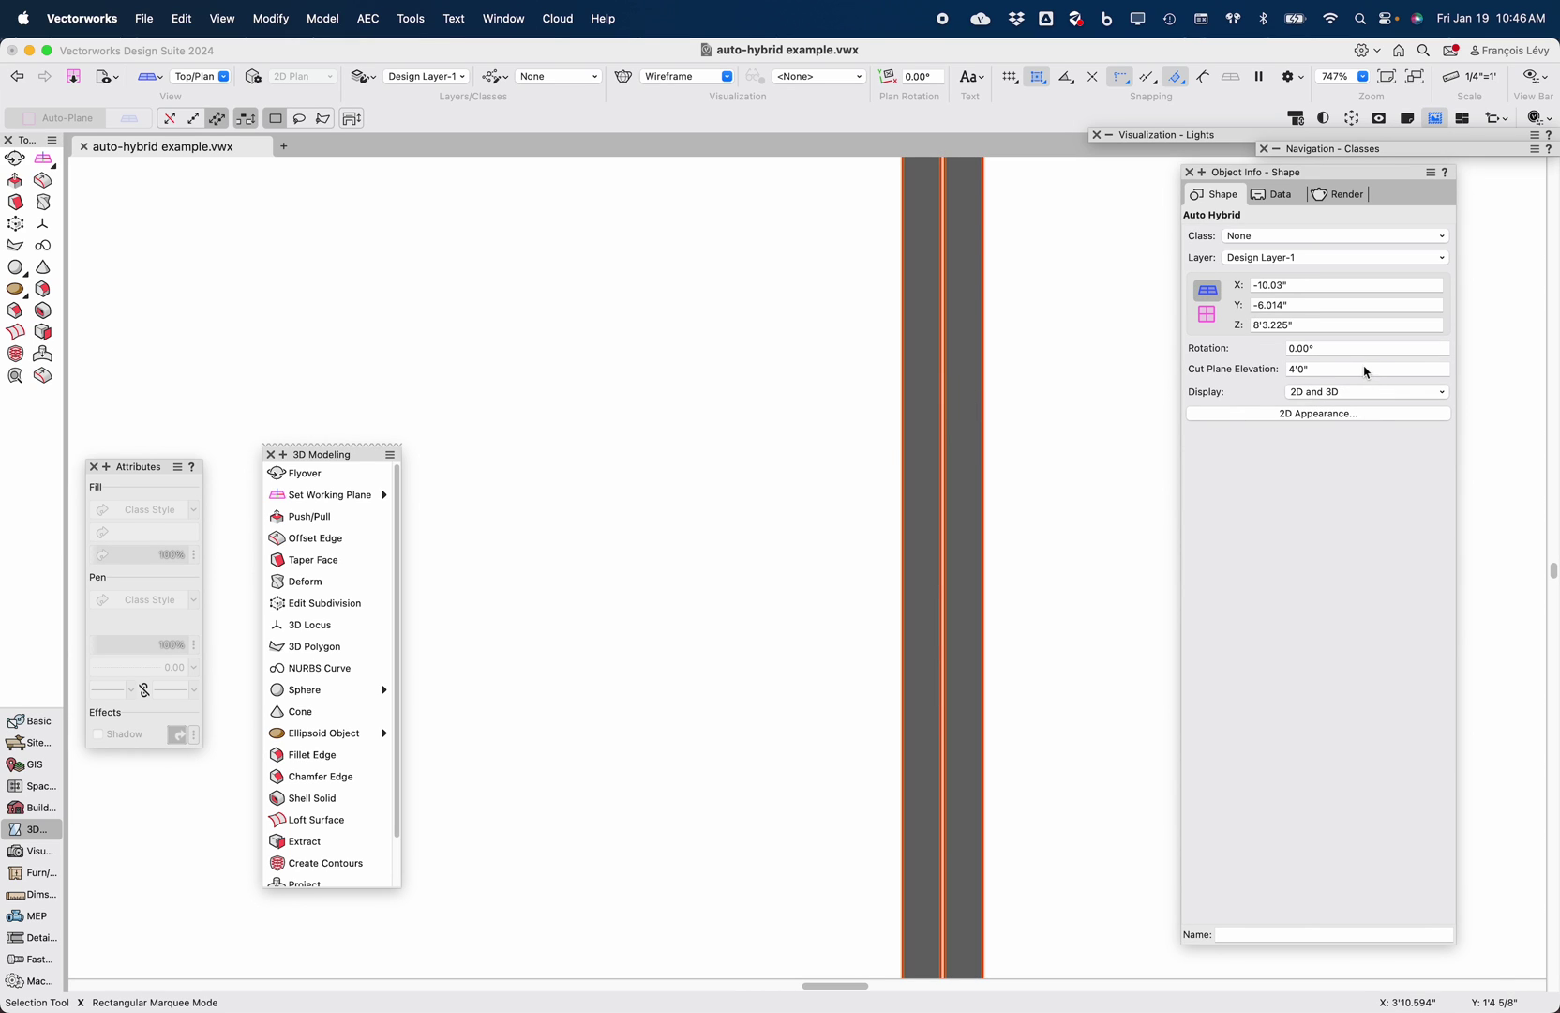
Set the finite height above the cut plane to 4'5" and apply it to the Auto Hybrid
click(1351, 392)
click(1341, 346)
click(1322, 417)
click(886, 151)
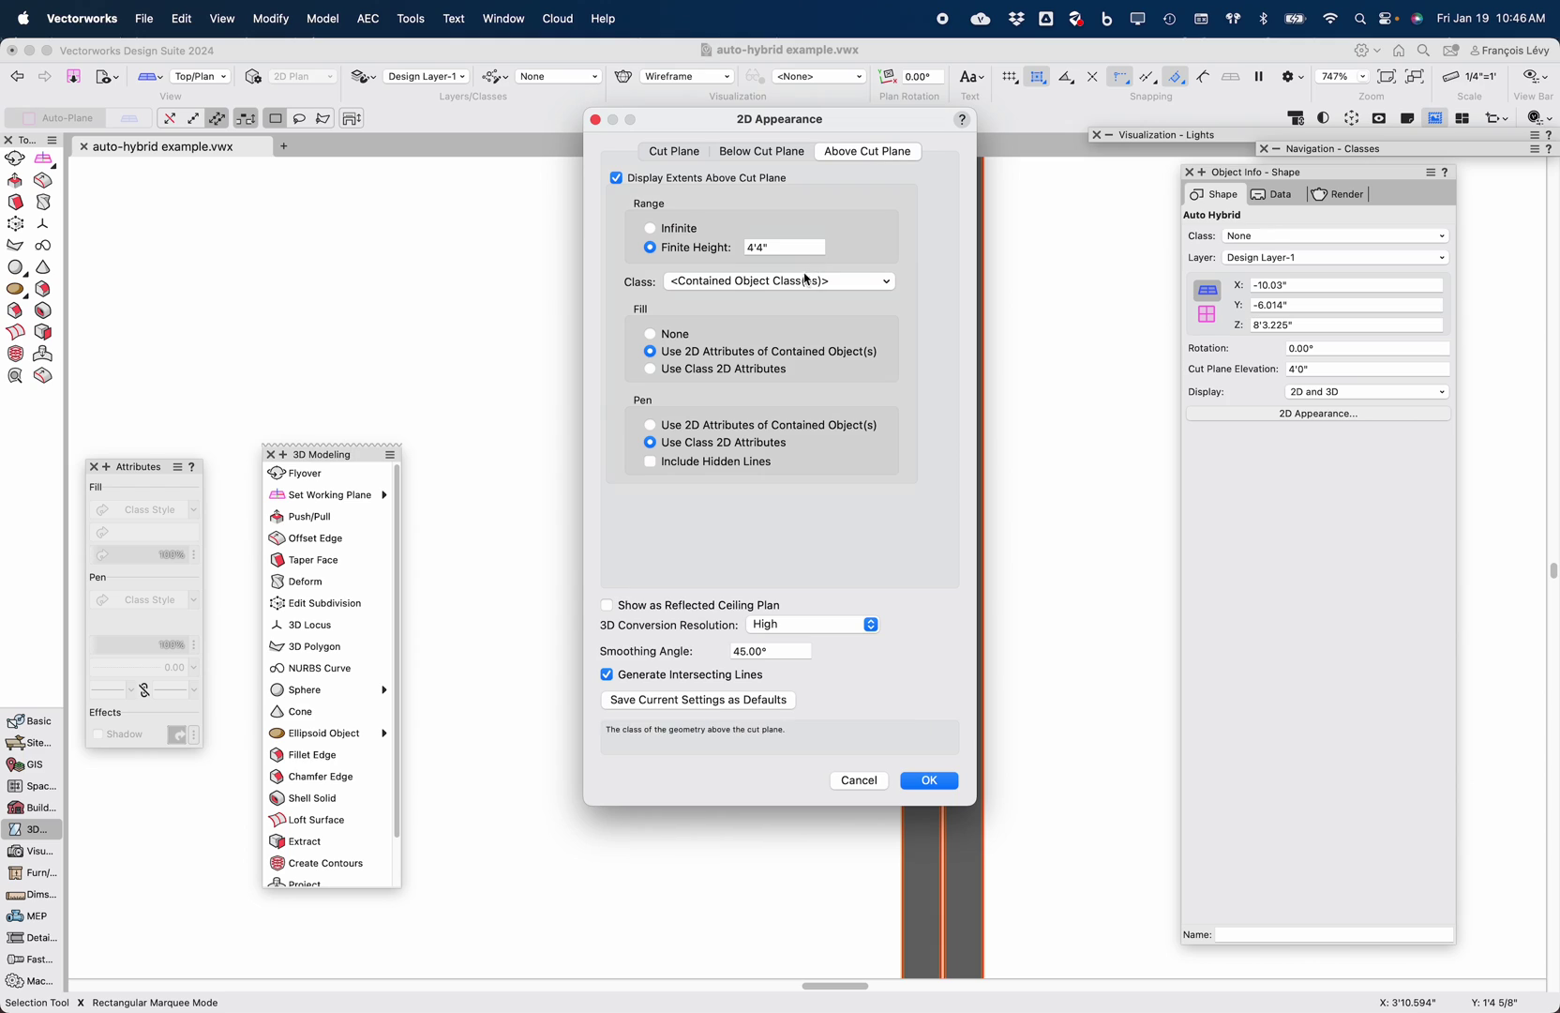
drag(762, 247, 827, 265)
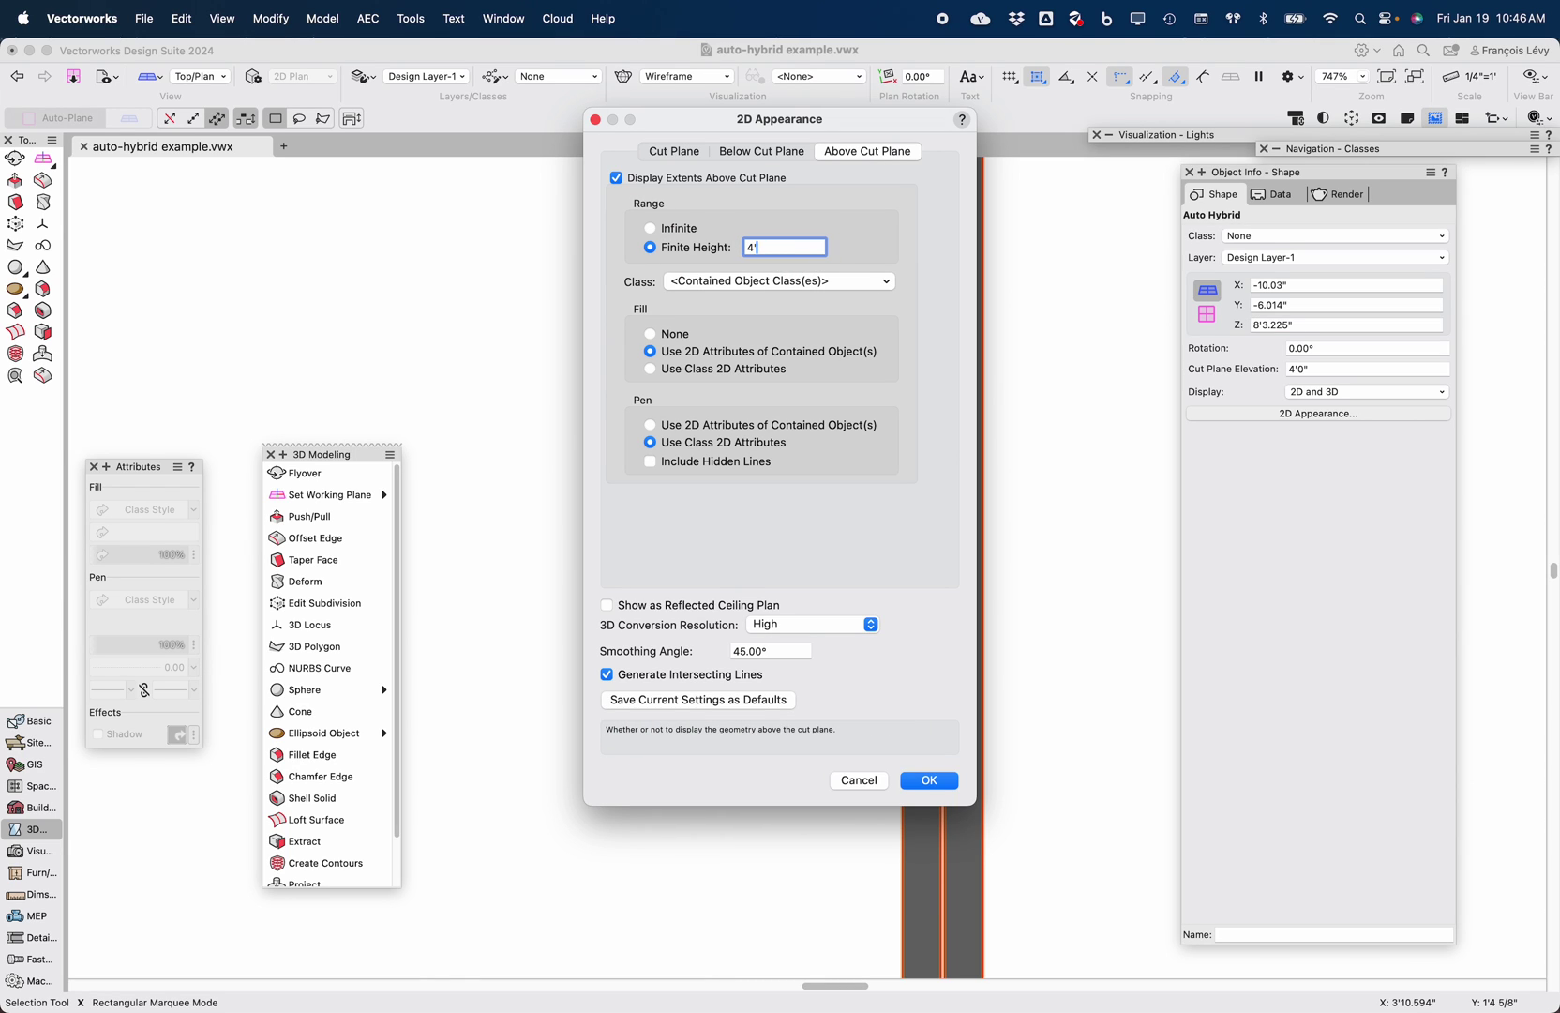
text(5)
key(Return)
Turn on Show as Reflected Ceiling Plan in the Auto Hybrid's 2D appearance settings
key(super+minus)
key(super+minus)
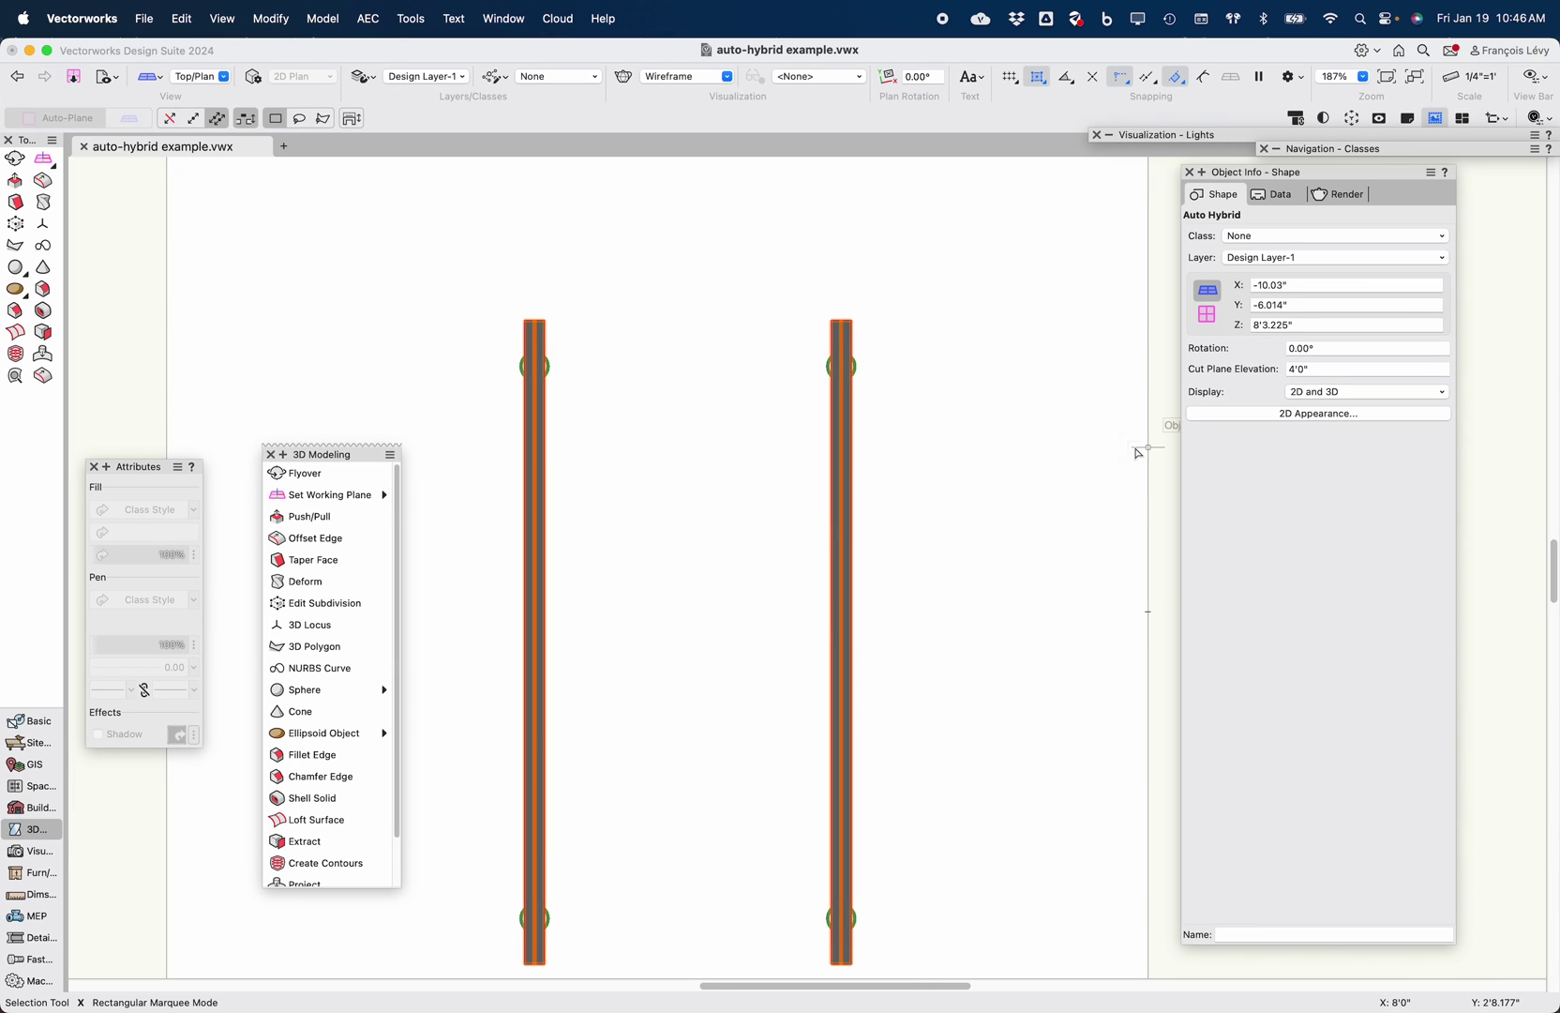
click(1305, 417)
click(904, 153)
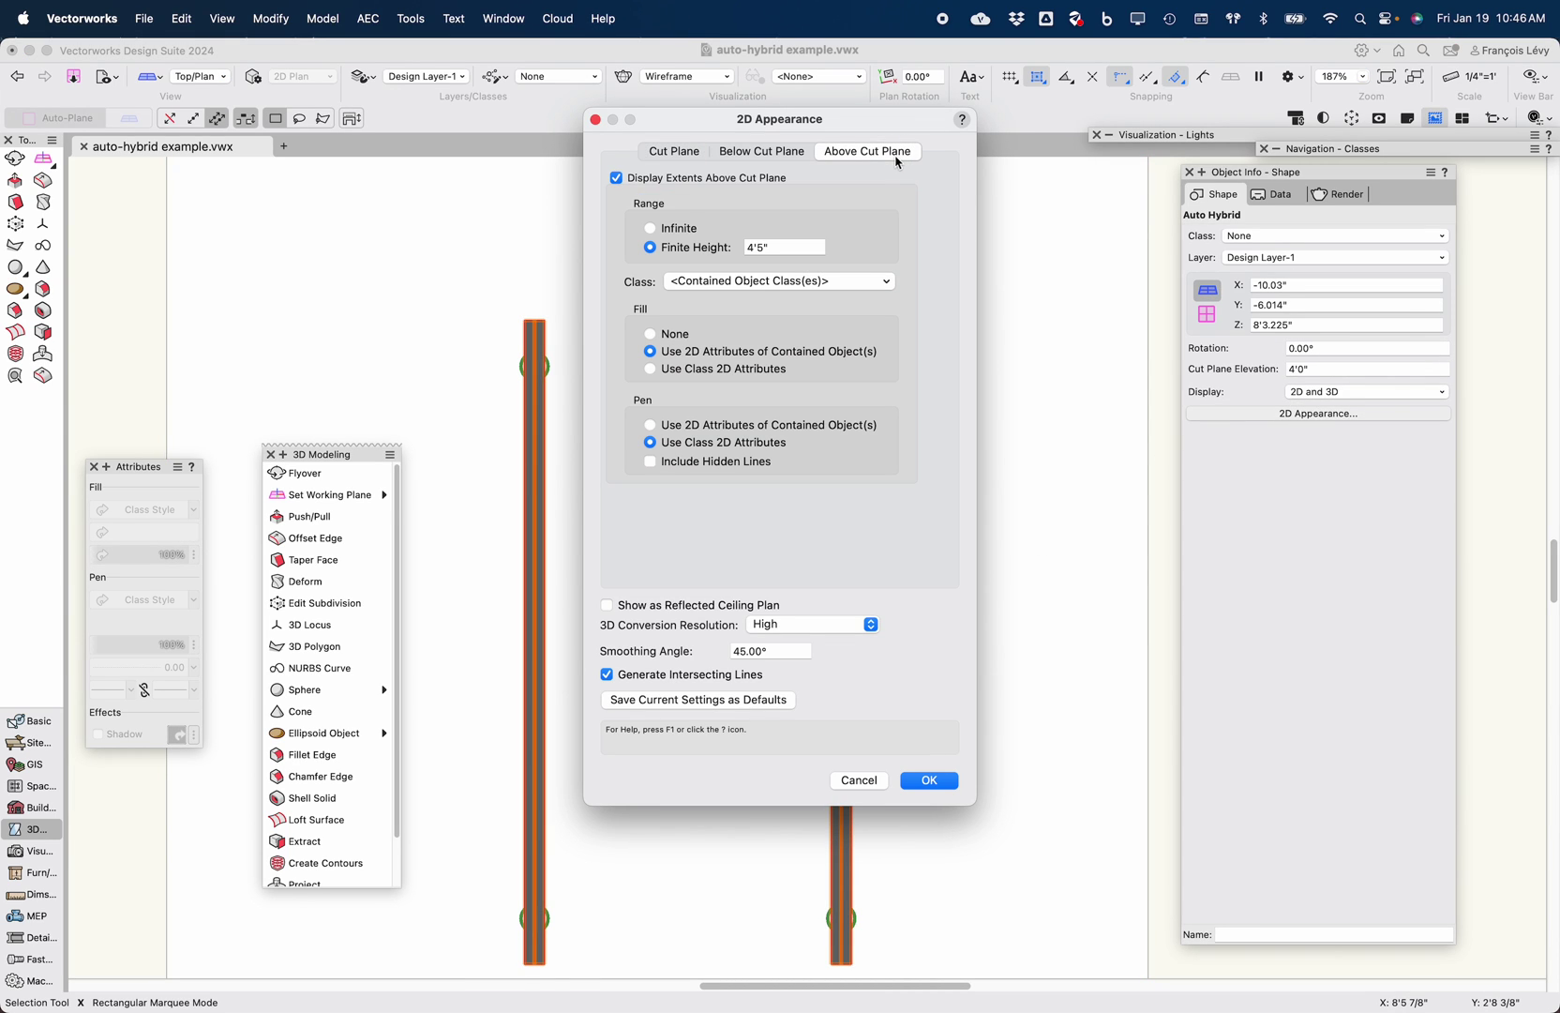
click(727, 605)
click(929, 788)
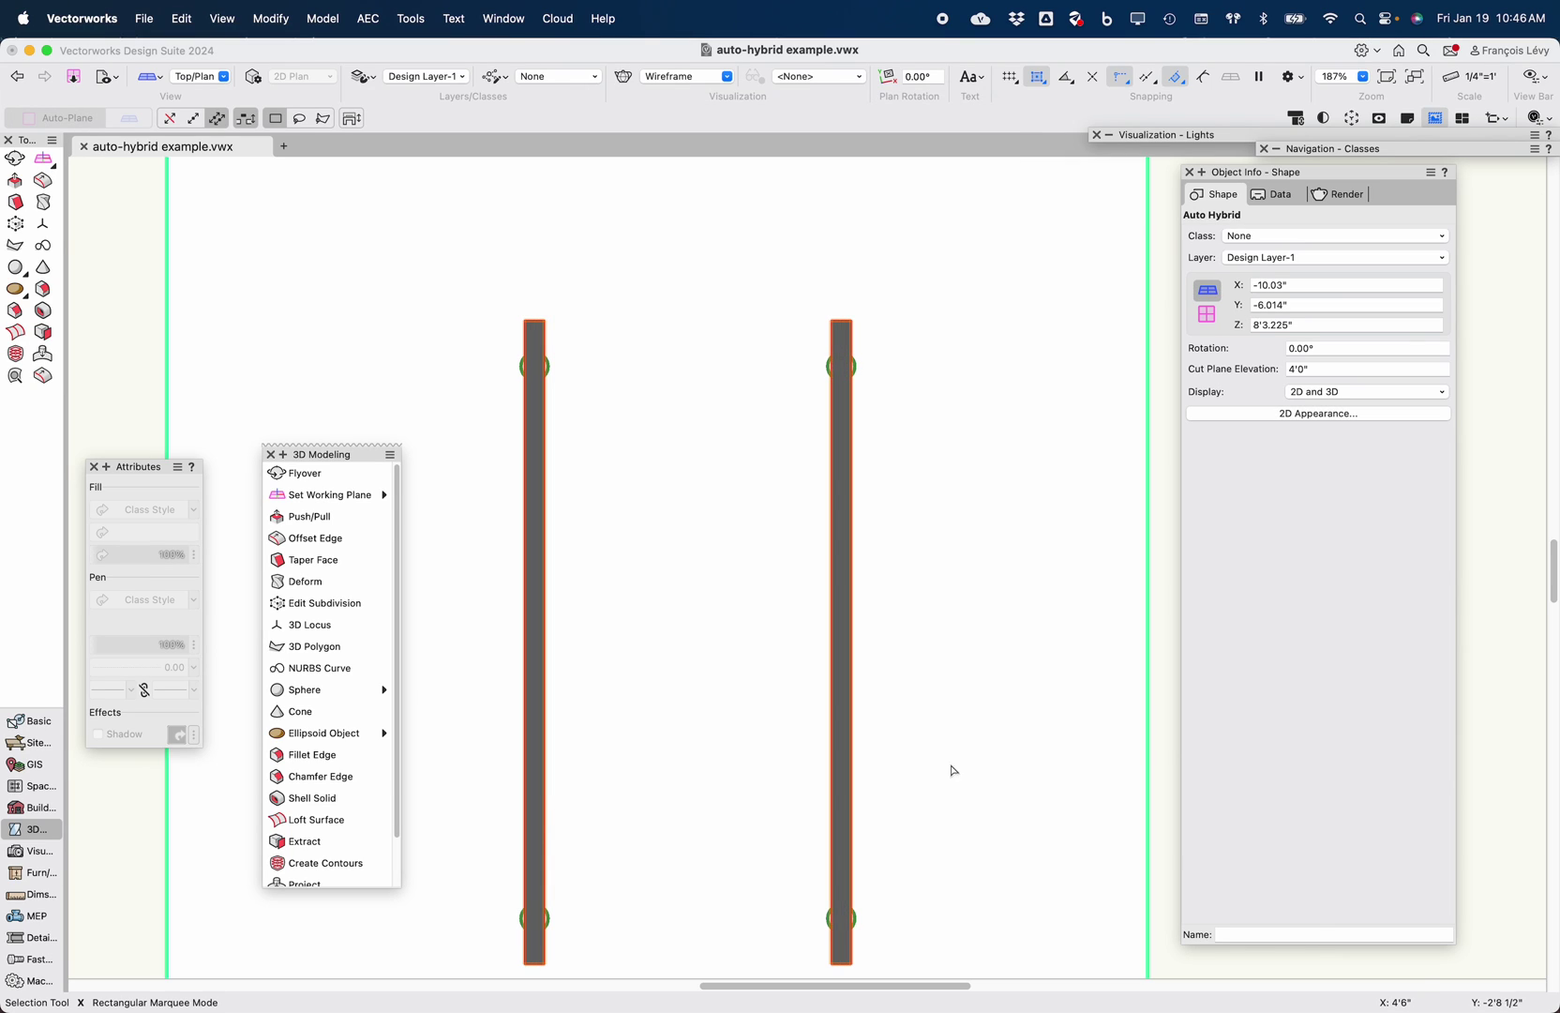
Extend the Auto Hybrid's displayed range above the cut plane to include the roof slats, and check the slats and beams in plan
click(1317, 414)
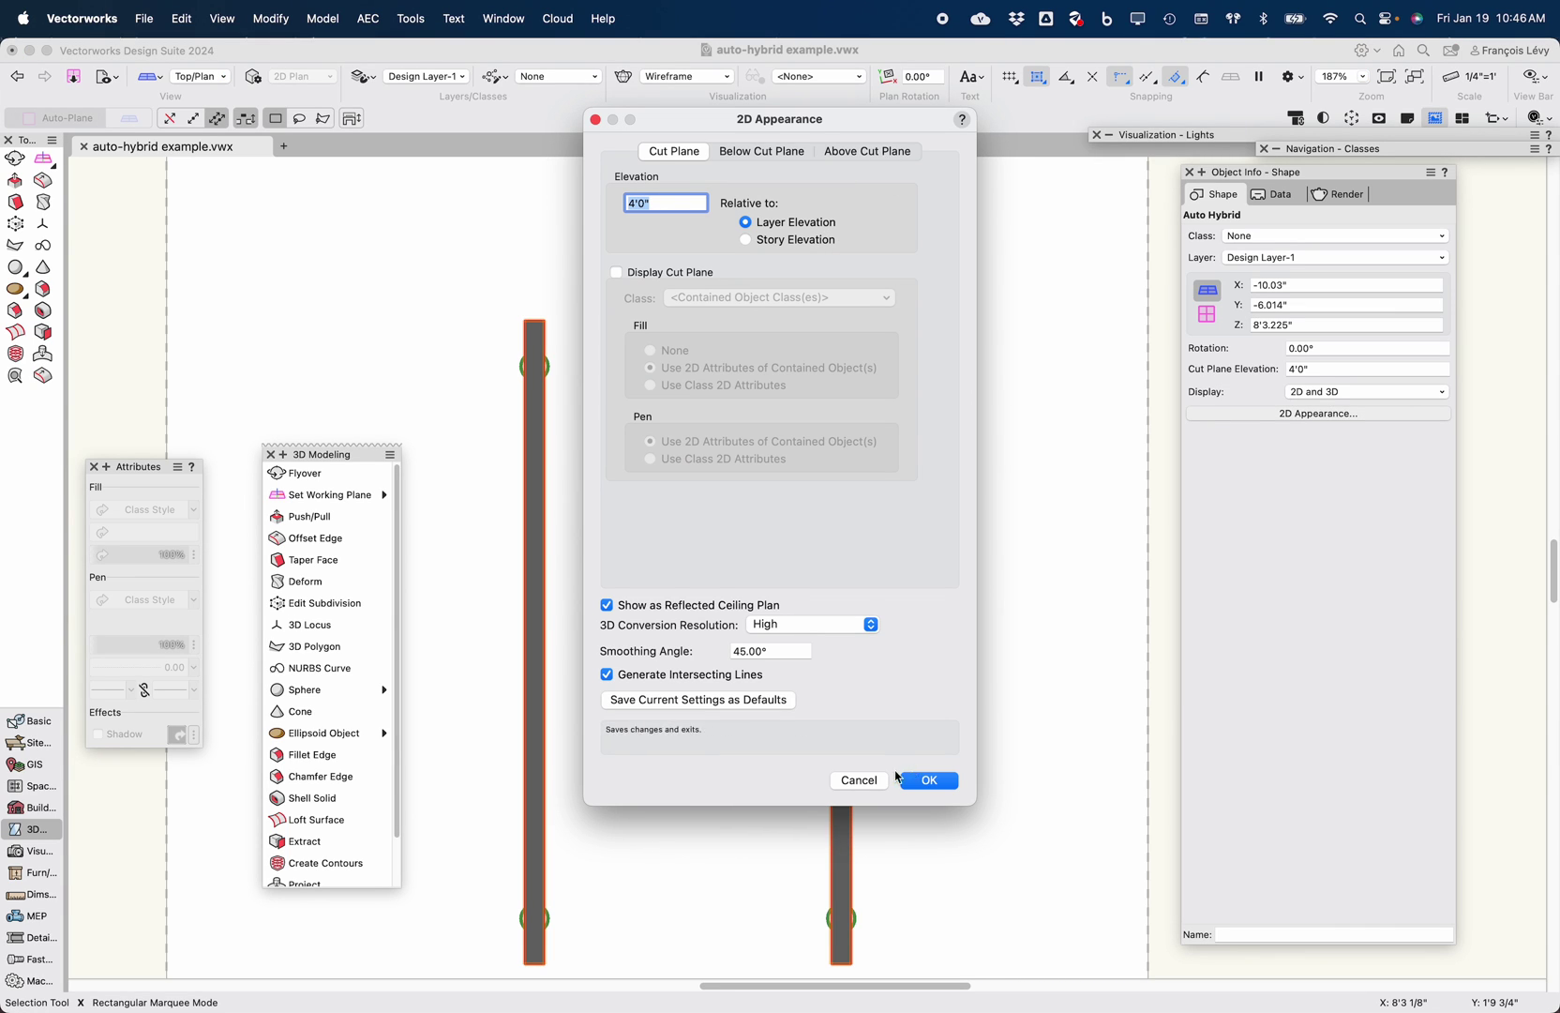
click(850, 151)
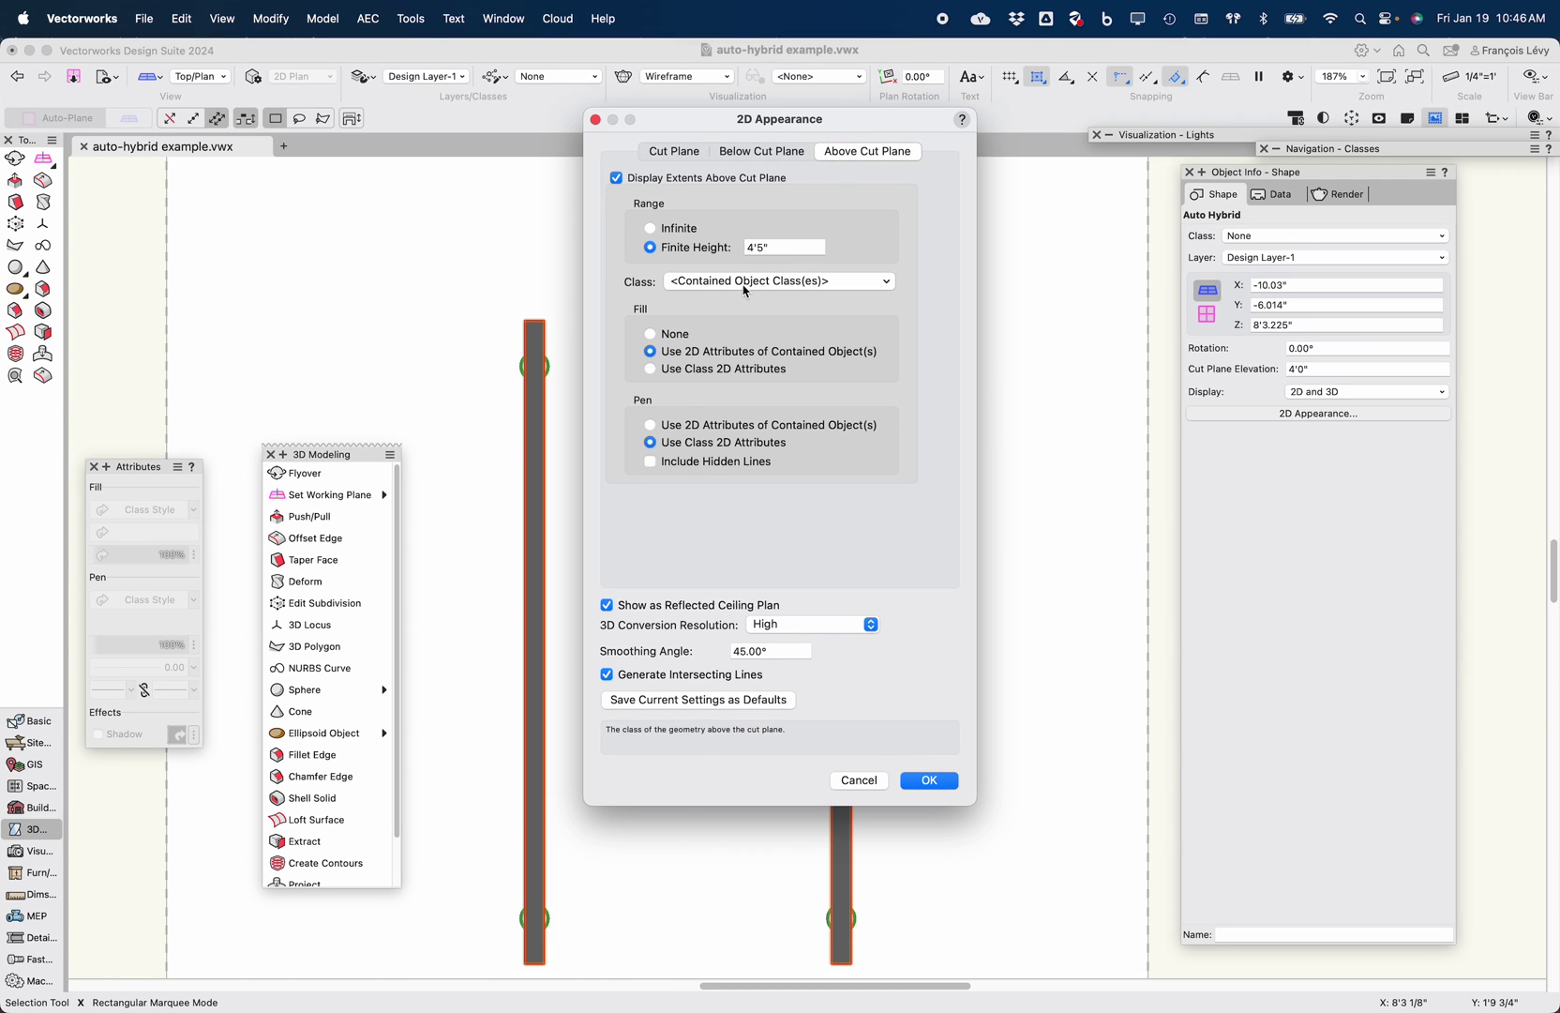
click(949, 781)
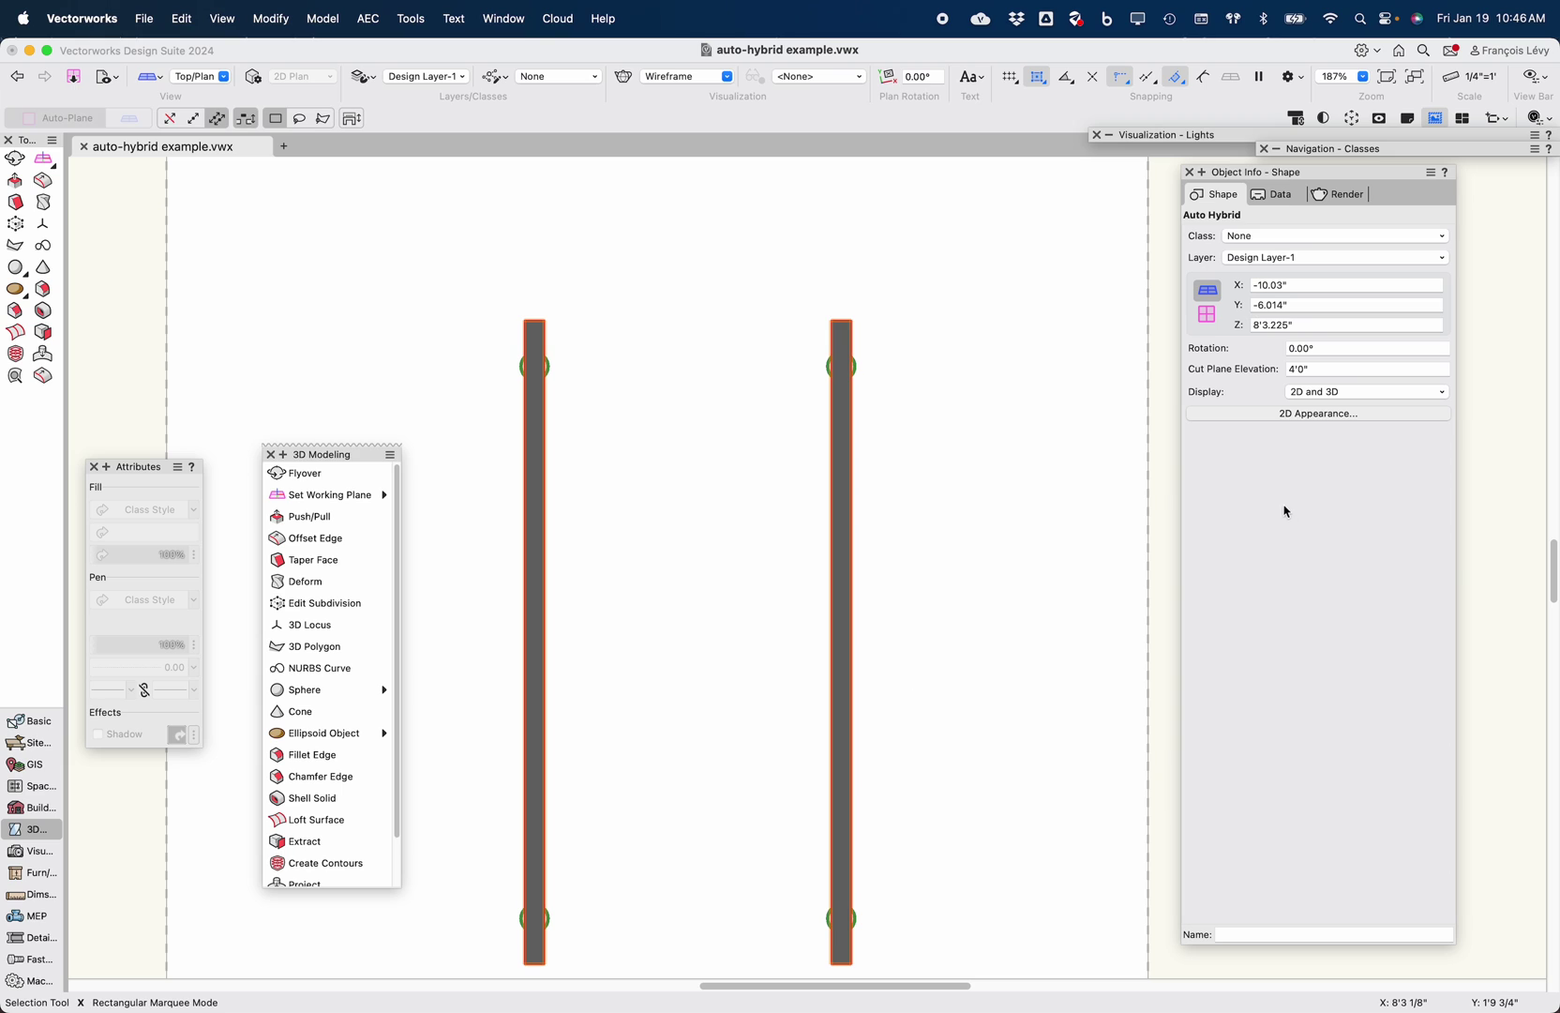
click(933, 392)
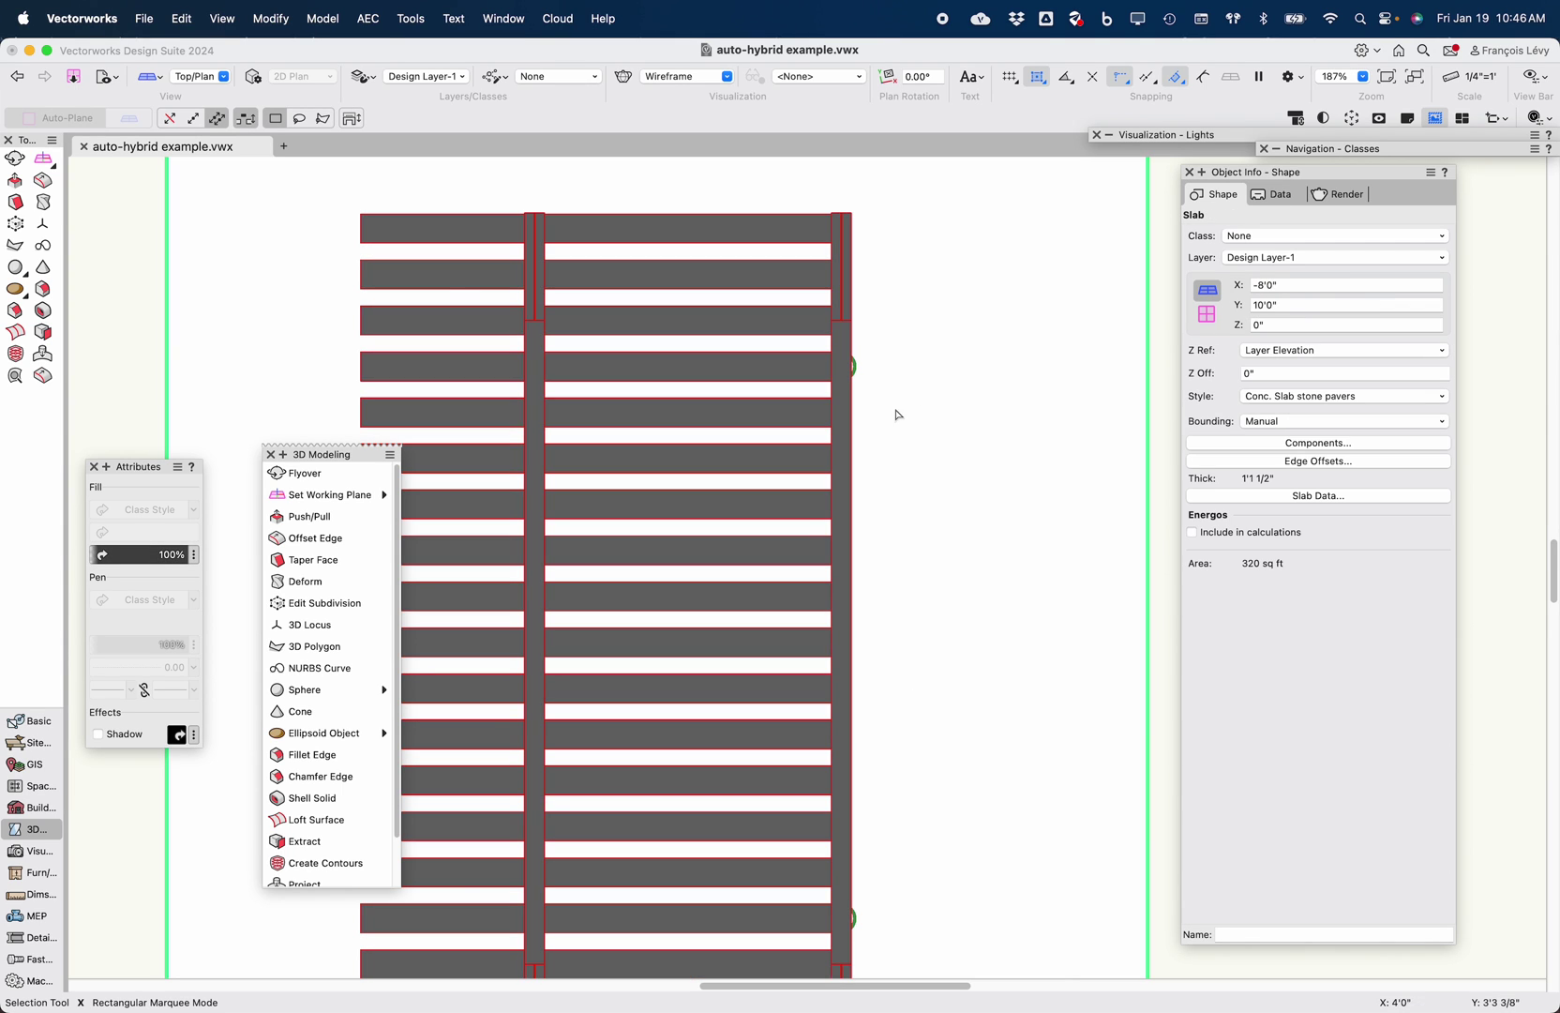
click(852, 401)
scroll(938, 475, down, 5)
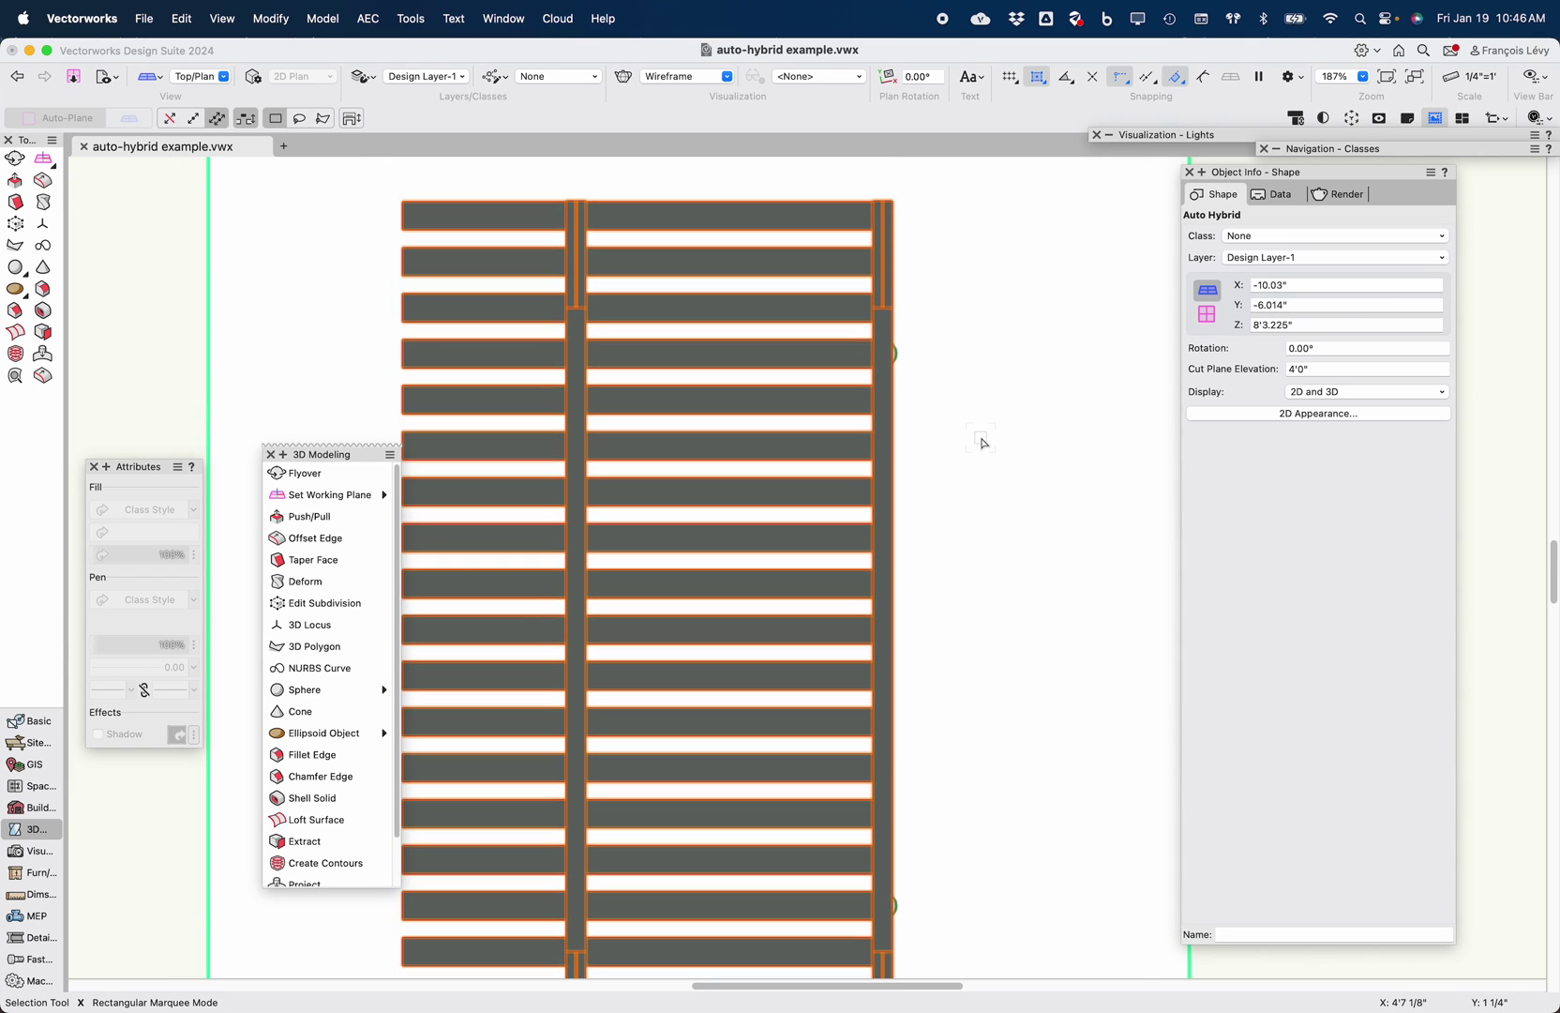
scroll(972, 434, left, 2)
scroll(971, 432, down, 1)
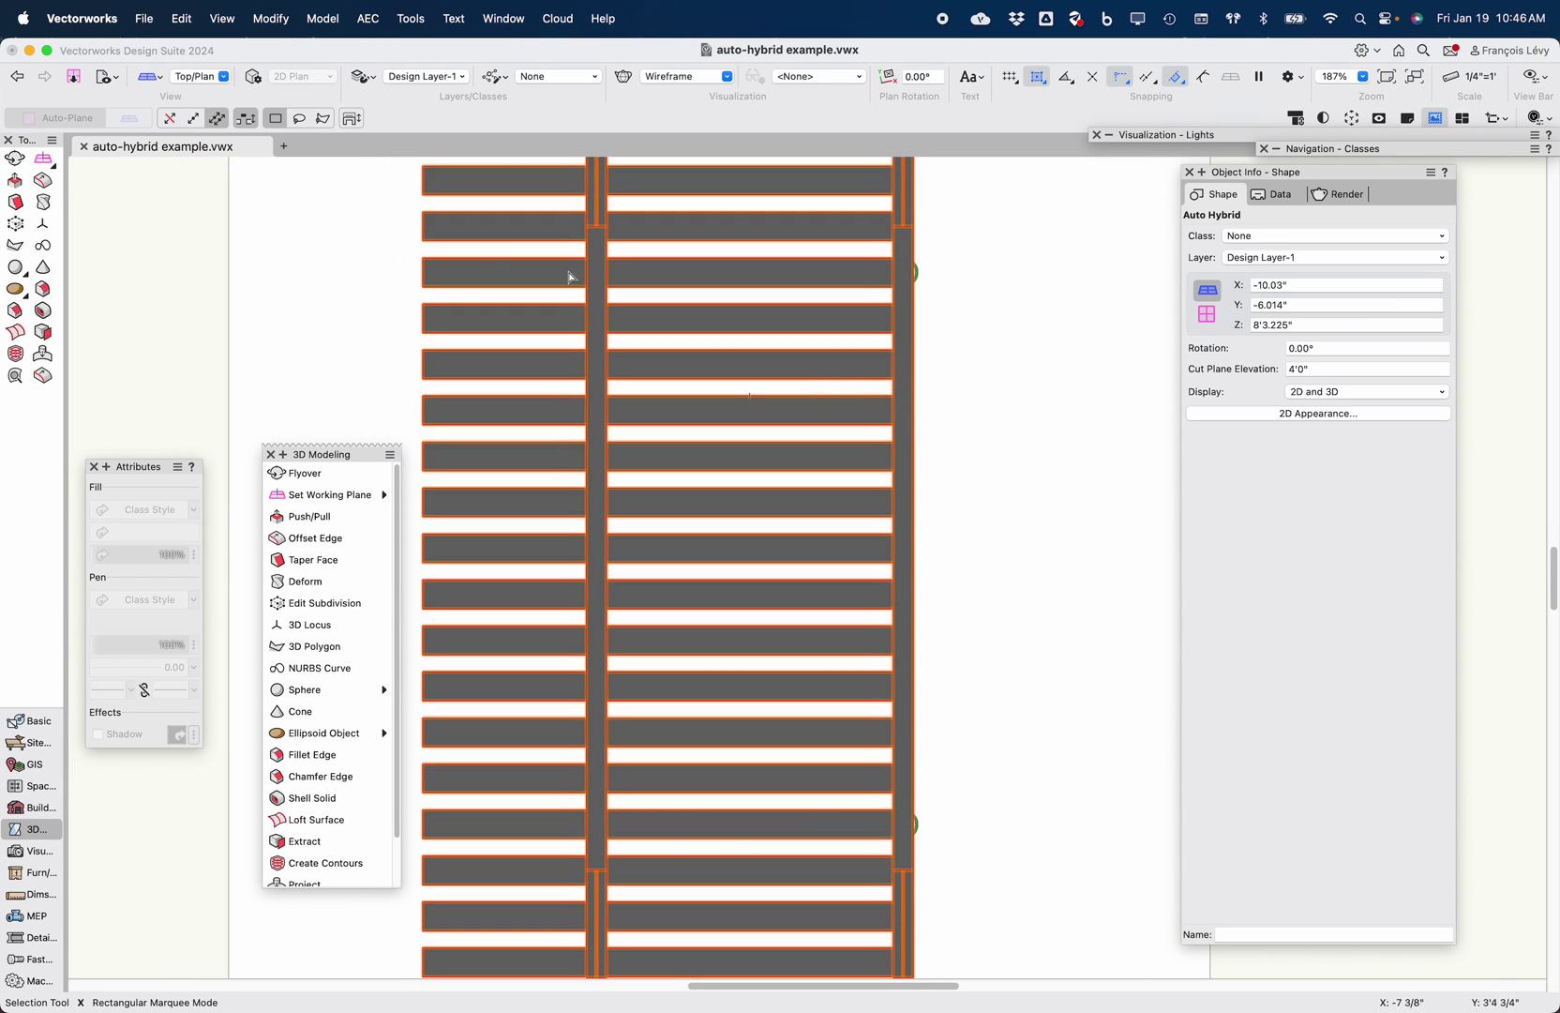
Select the four steel columns and bring them in front of the Auto Hybrid in the plan
click(171, 296)
click(624, 255)
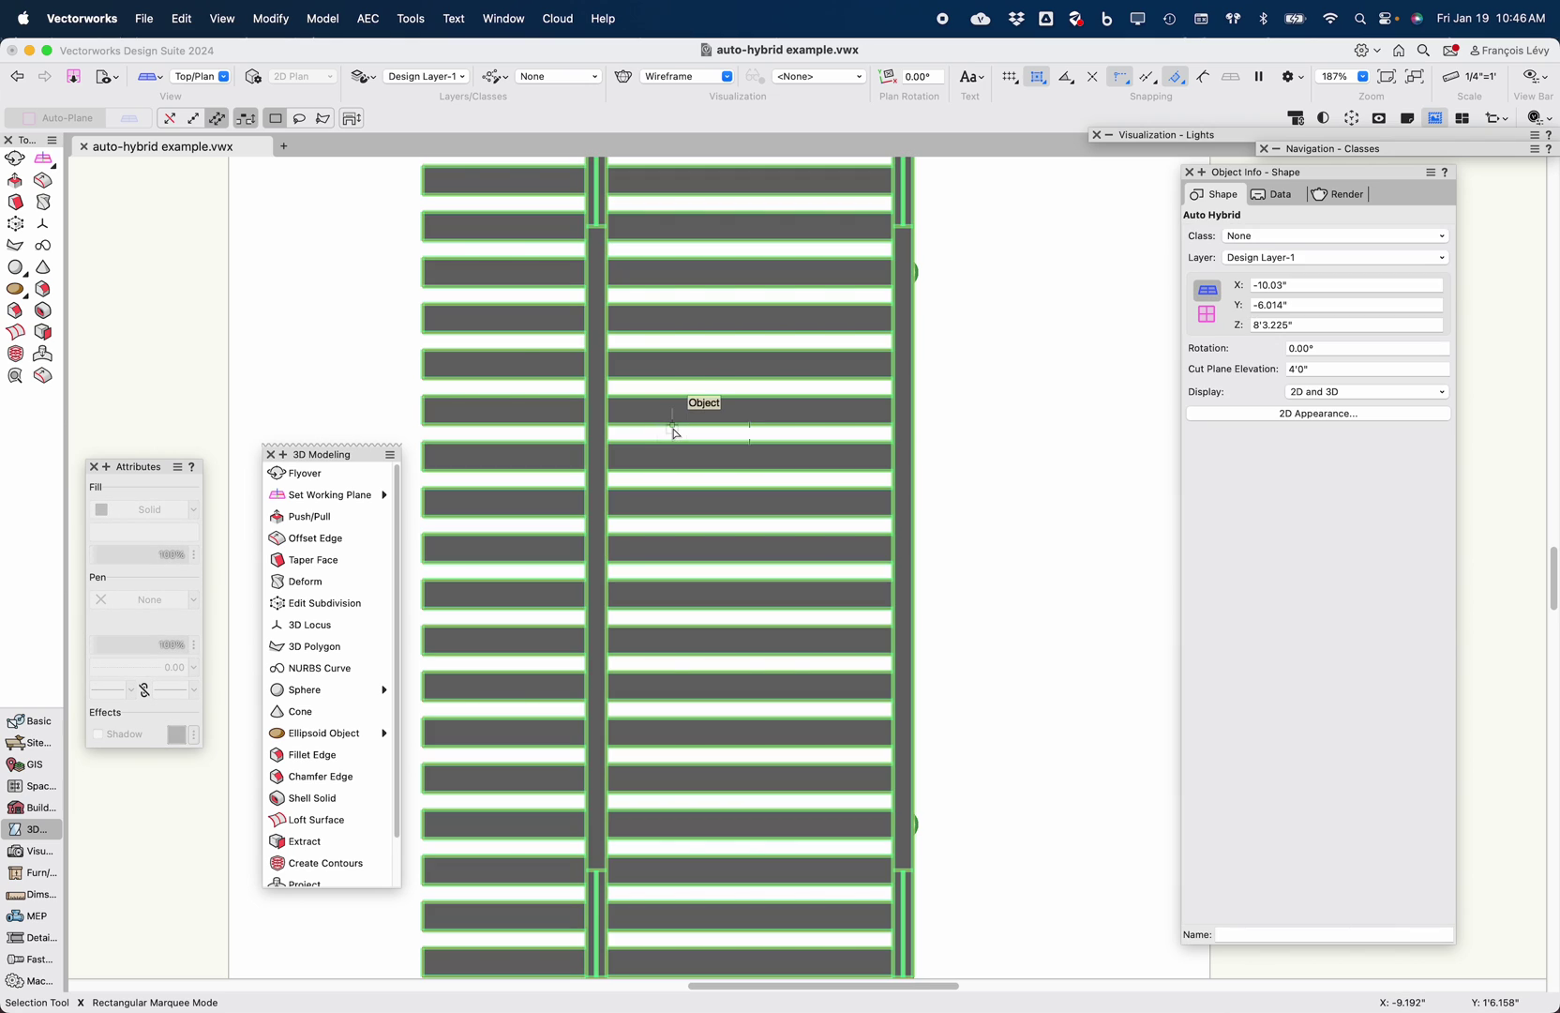
click(147, 347)
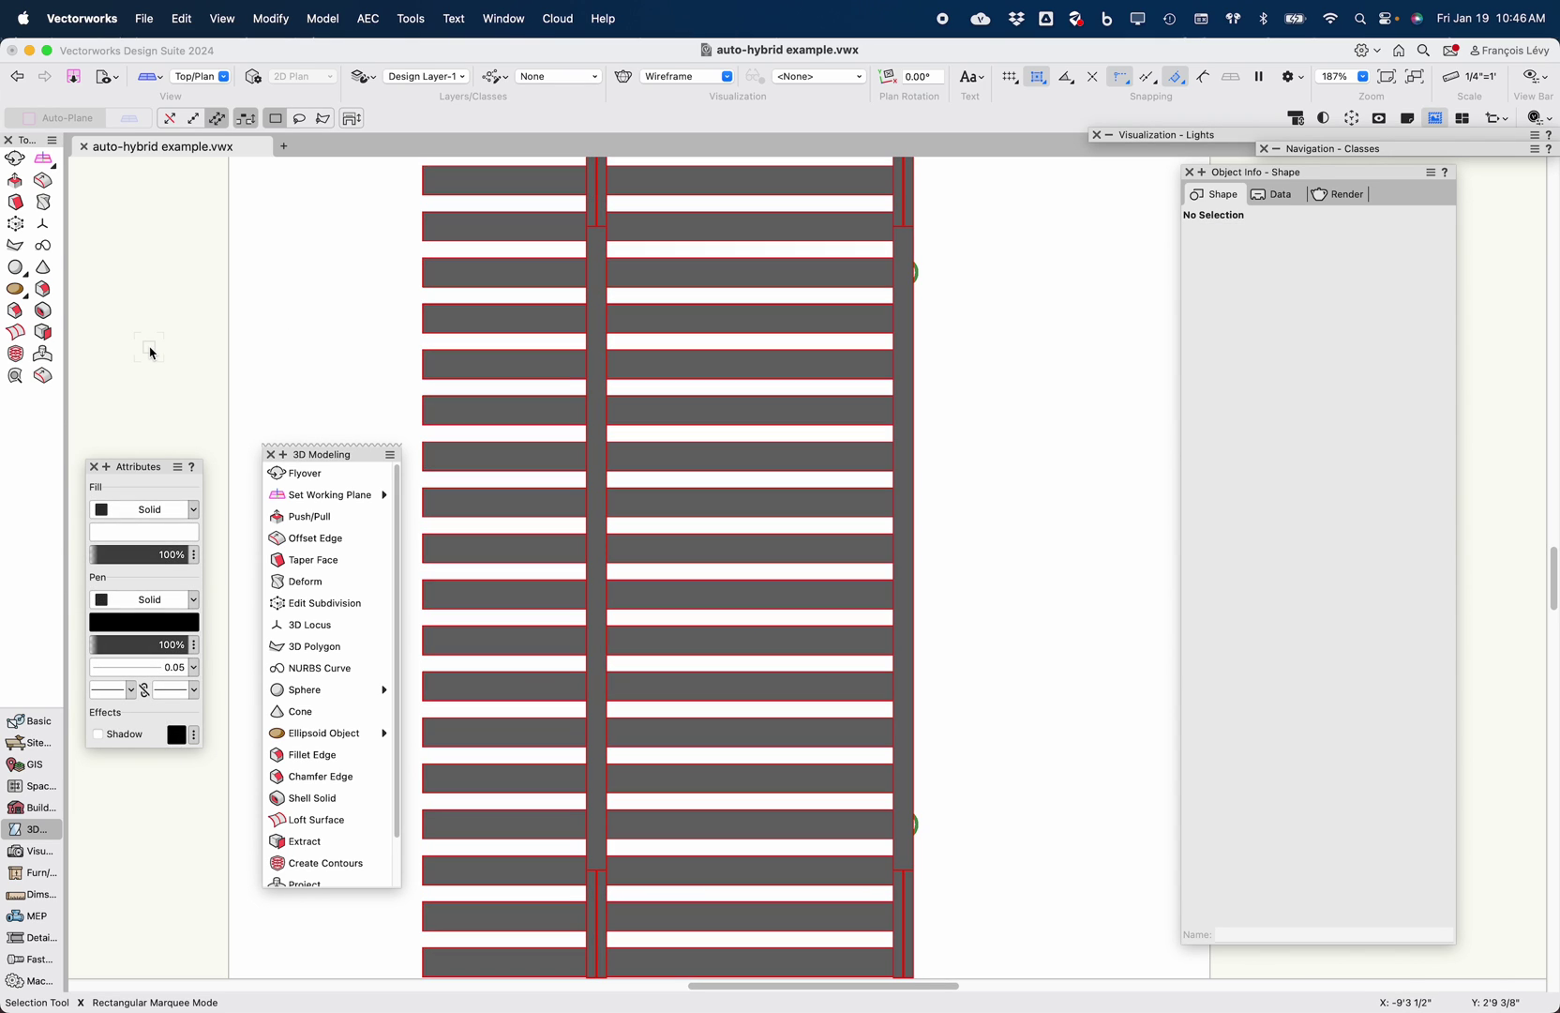
drag(181, 233, 1045, 872)
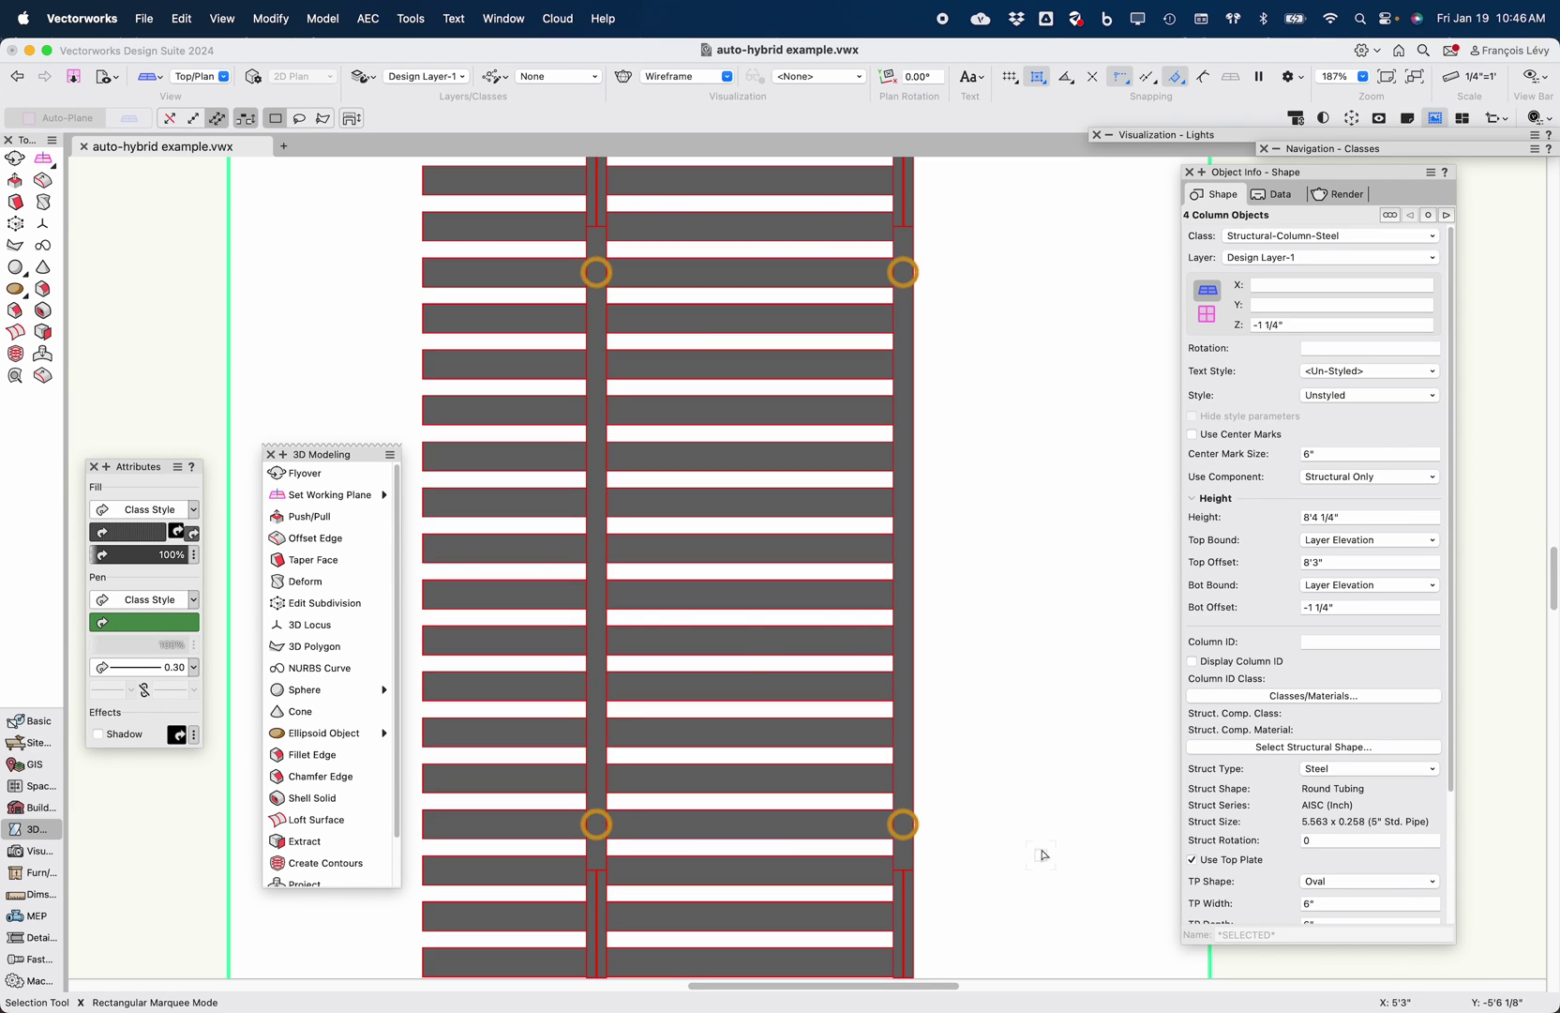
click(164, 400)
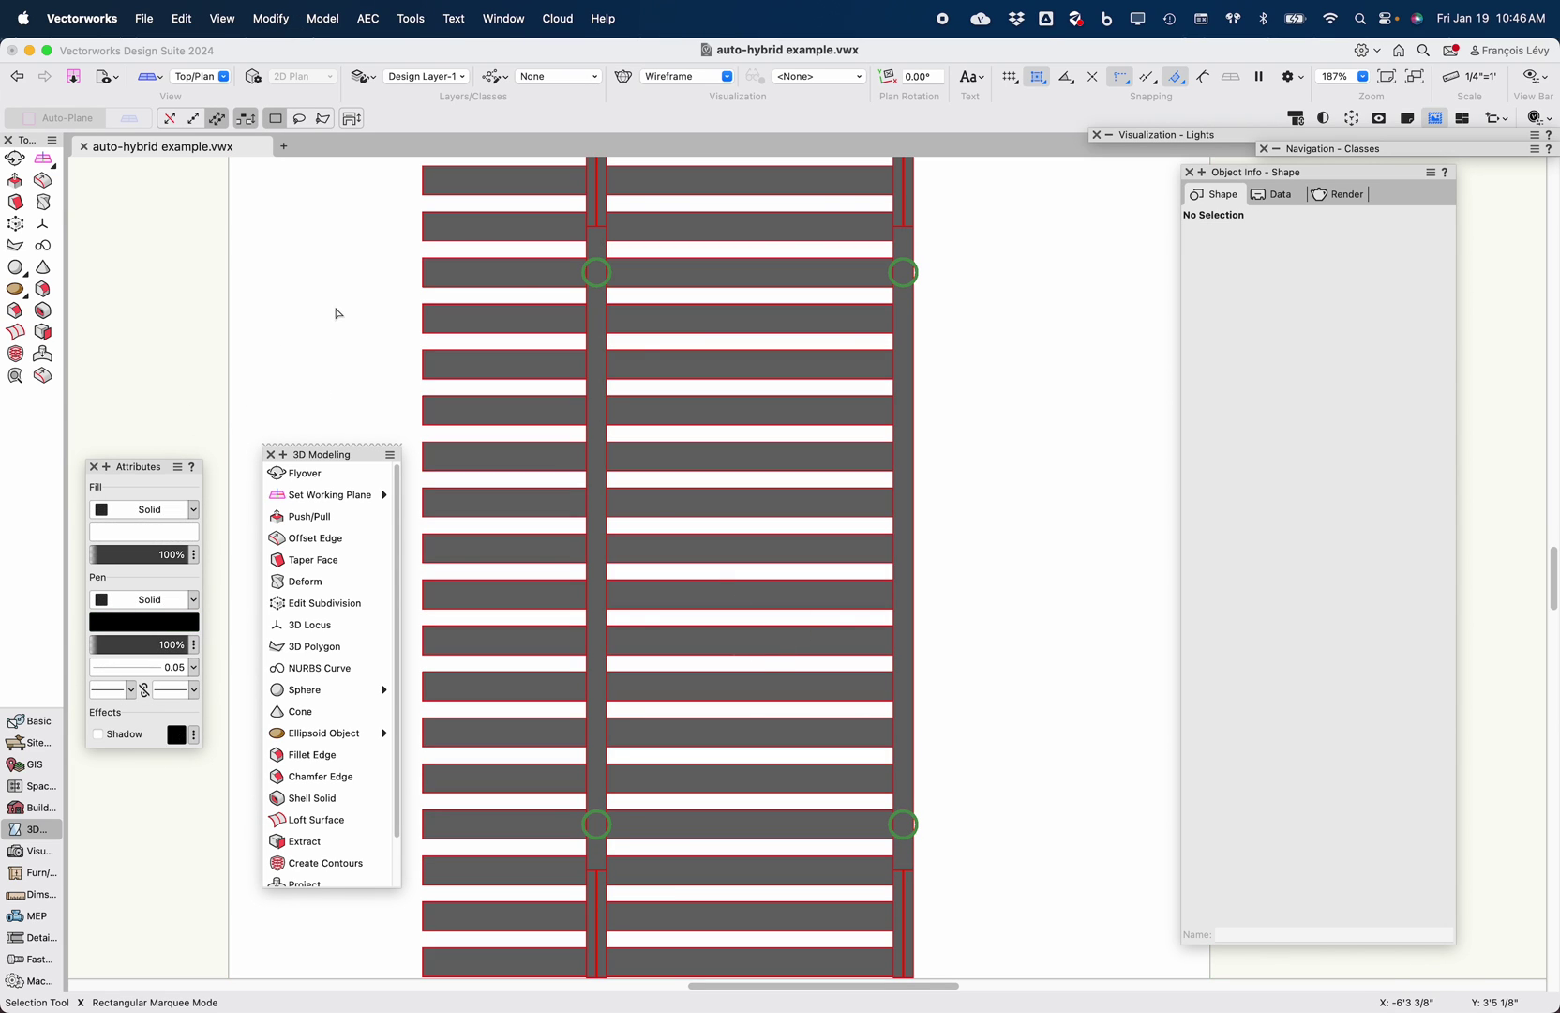
Review the Auto Hybrid in a shaded 3D view and in the saved view named perspective, with nothing left selected
click(645, 331)
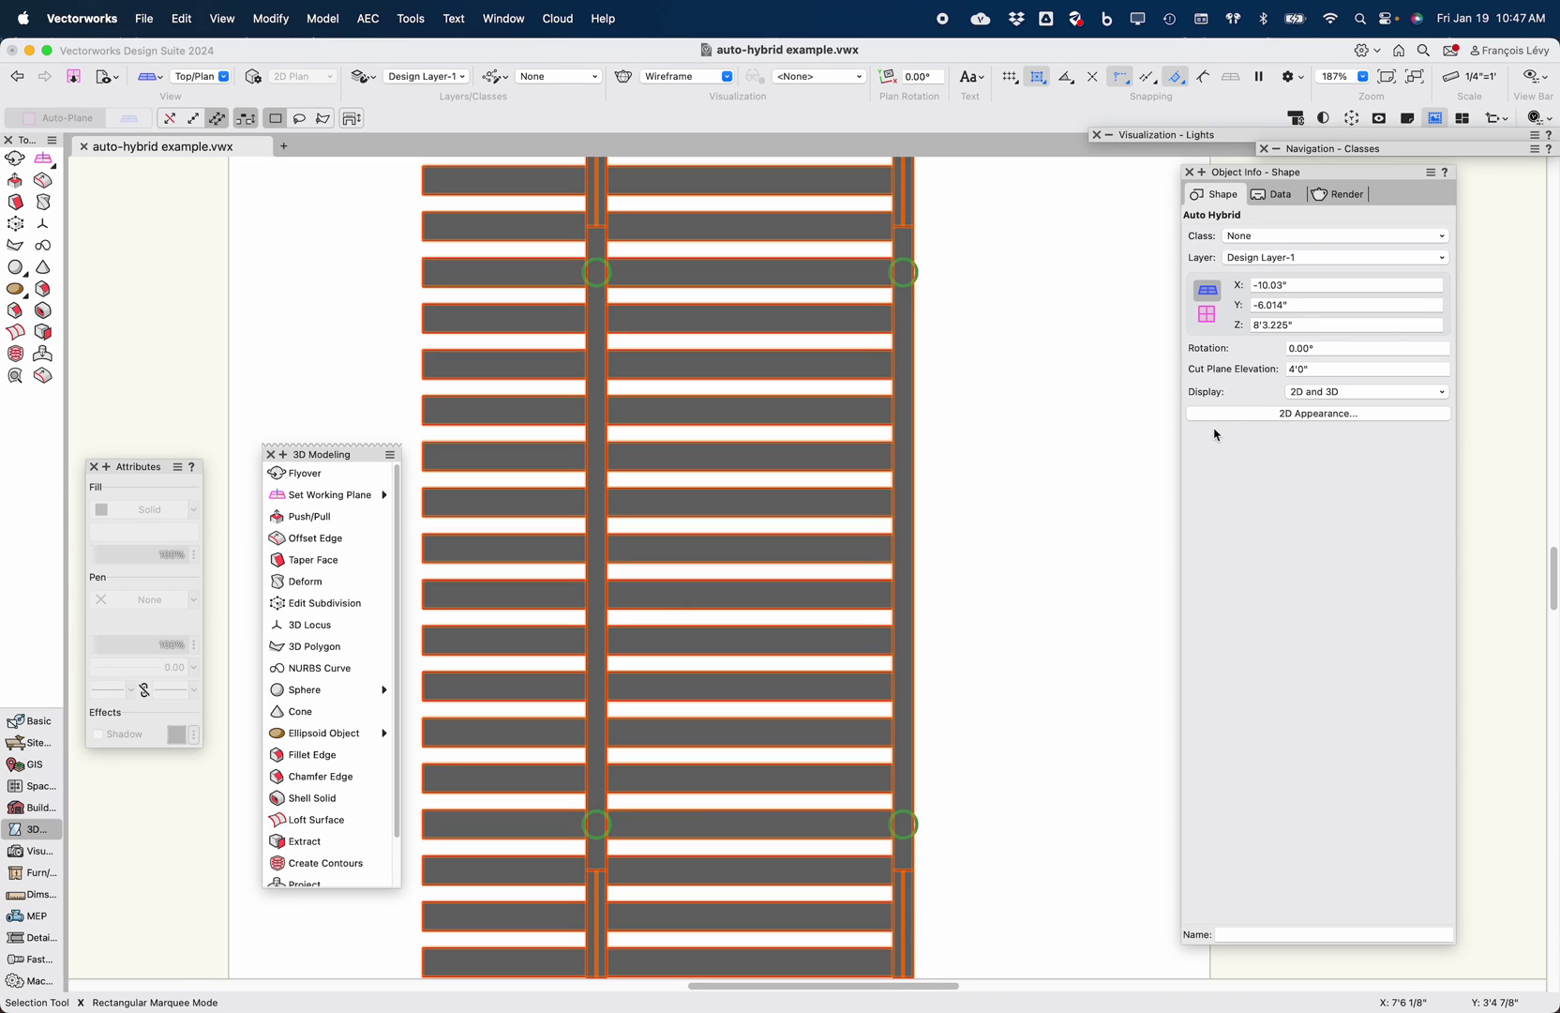
scroll(971, 435, down, 3)
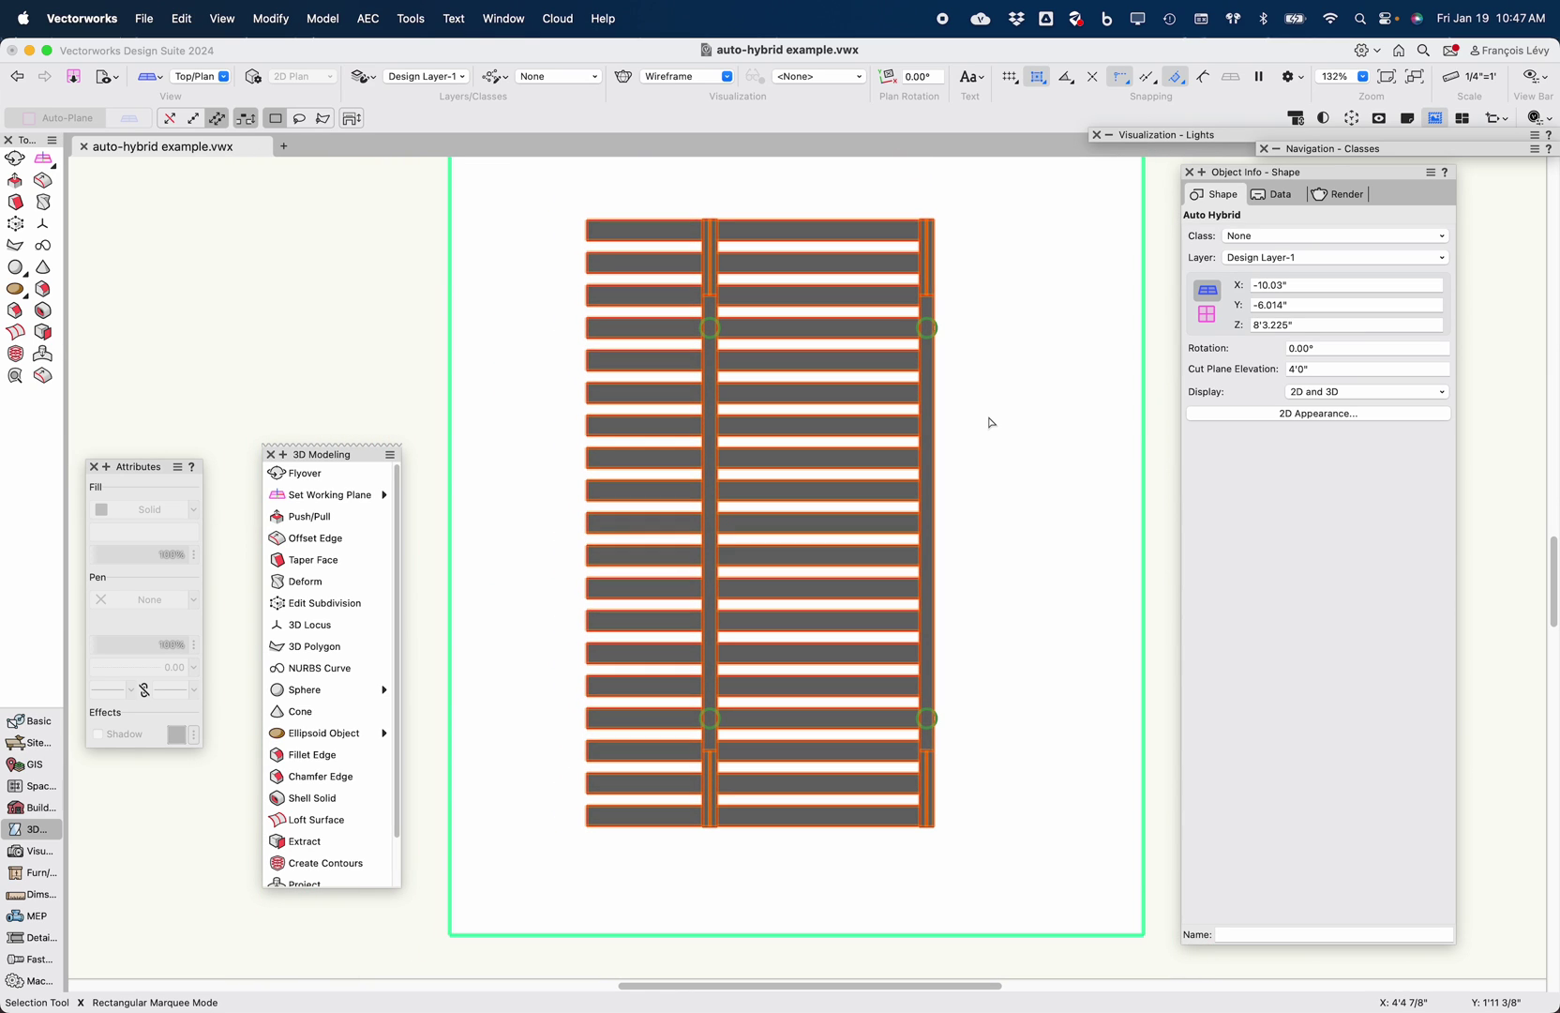
key(shift+c)
drag(794, 529, 850, 502)
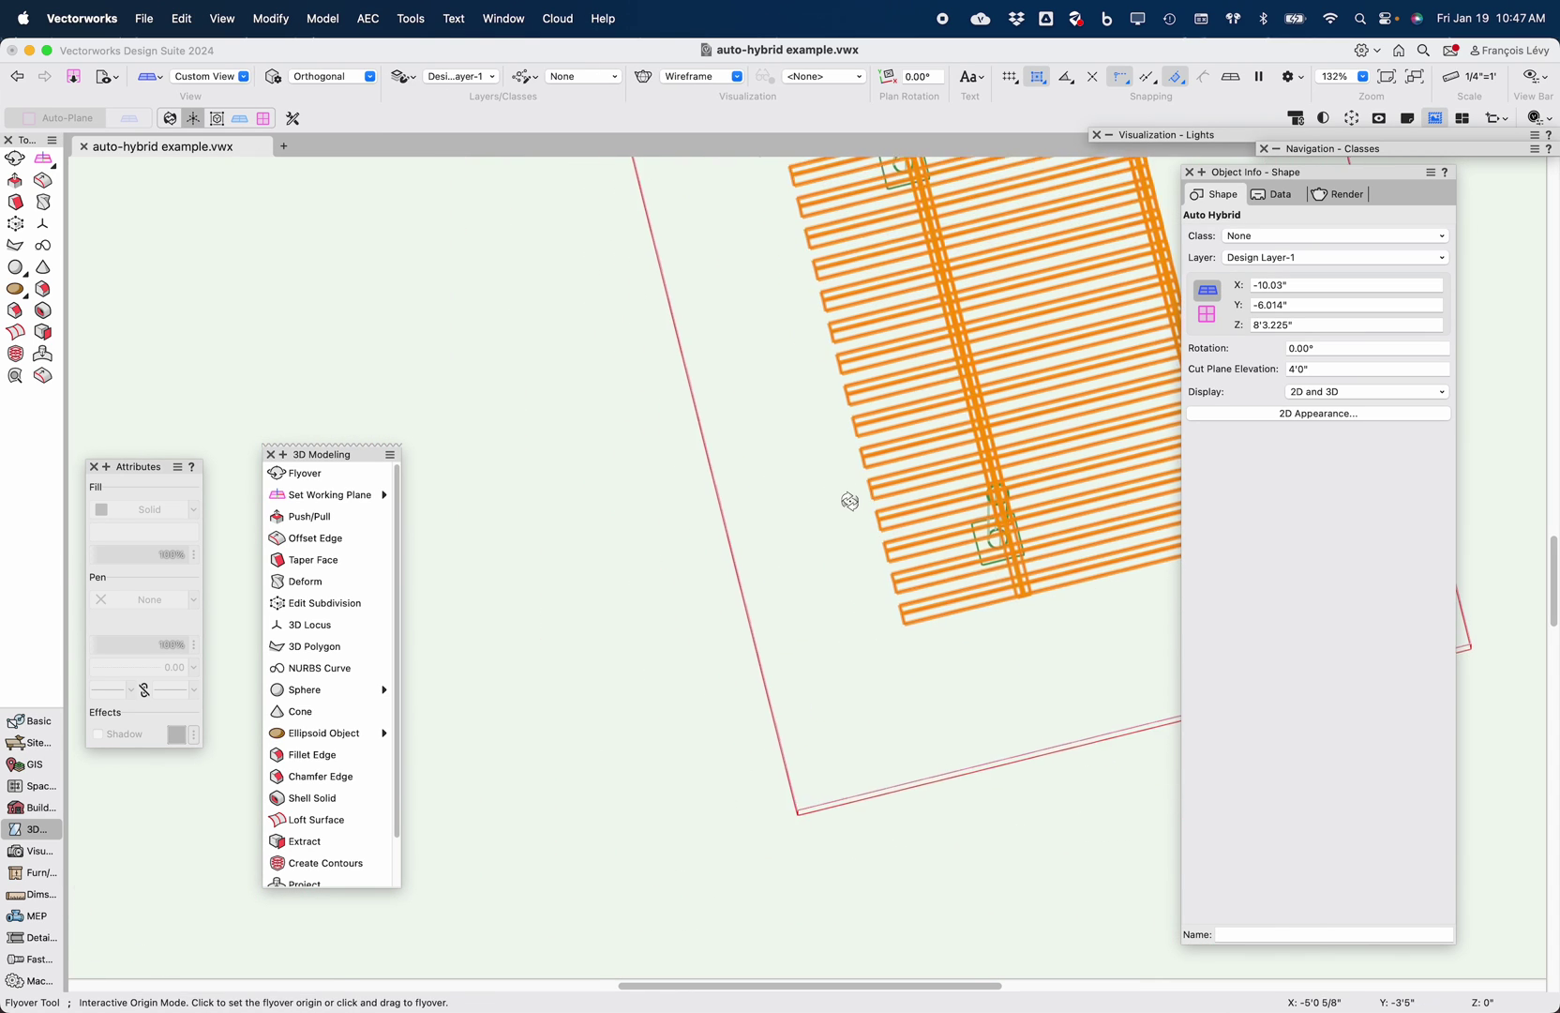
key(super+shift+g)
drag(882, 620, 908, 568)
click(117, 81)
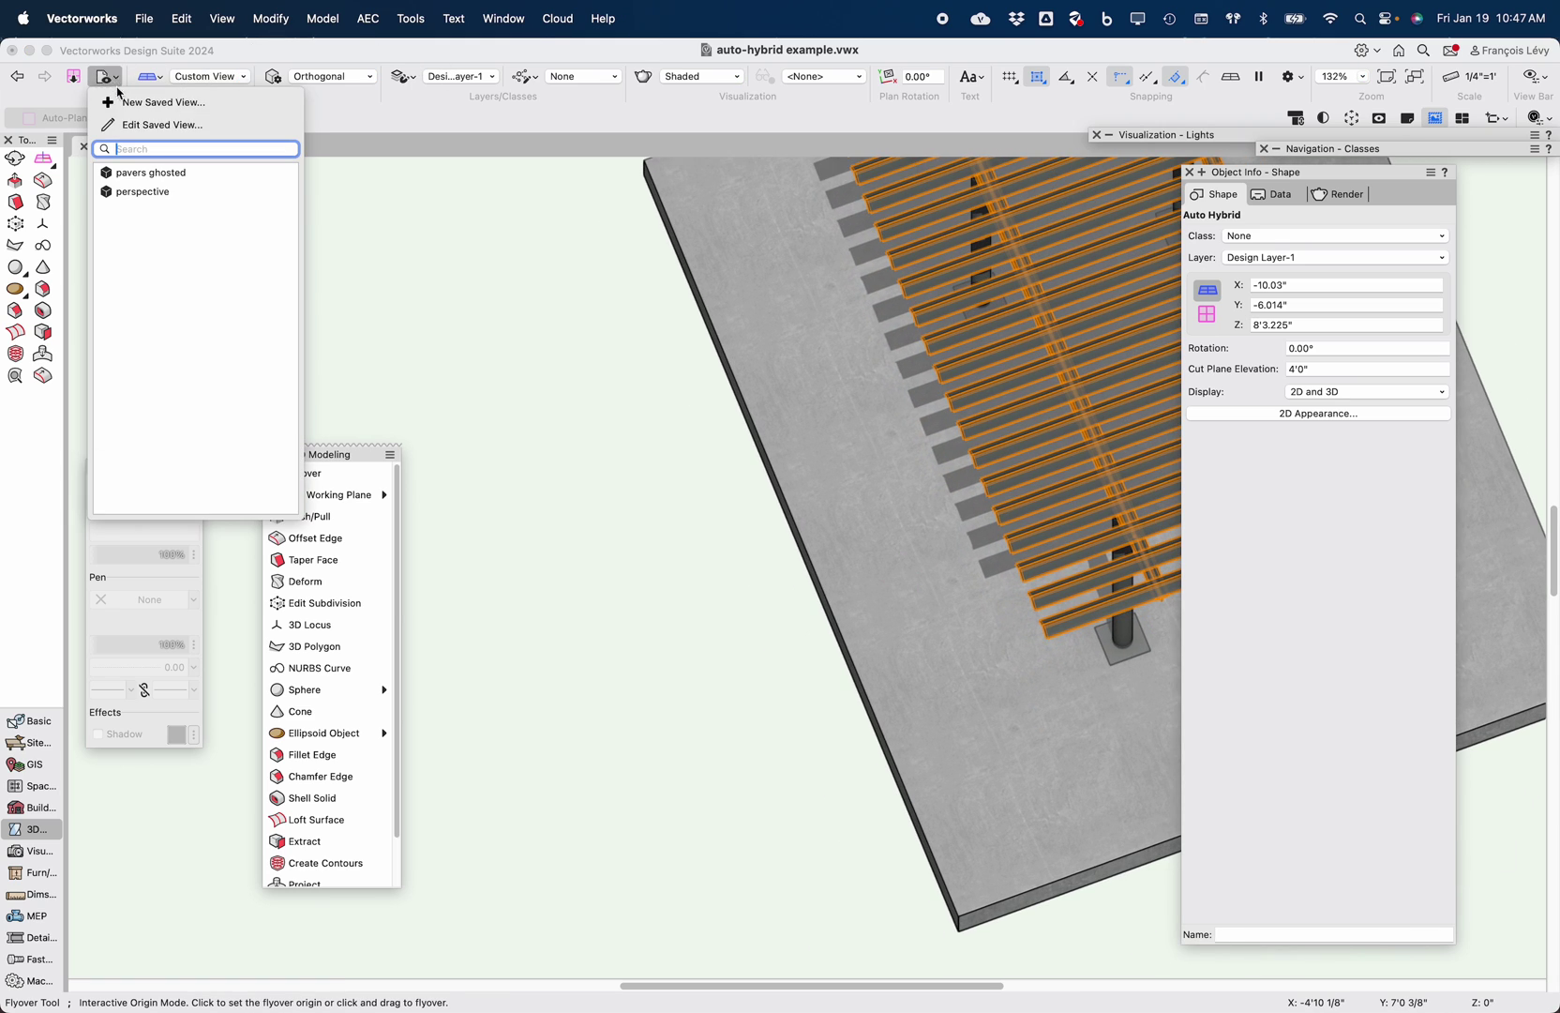
click(141, 192)
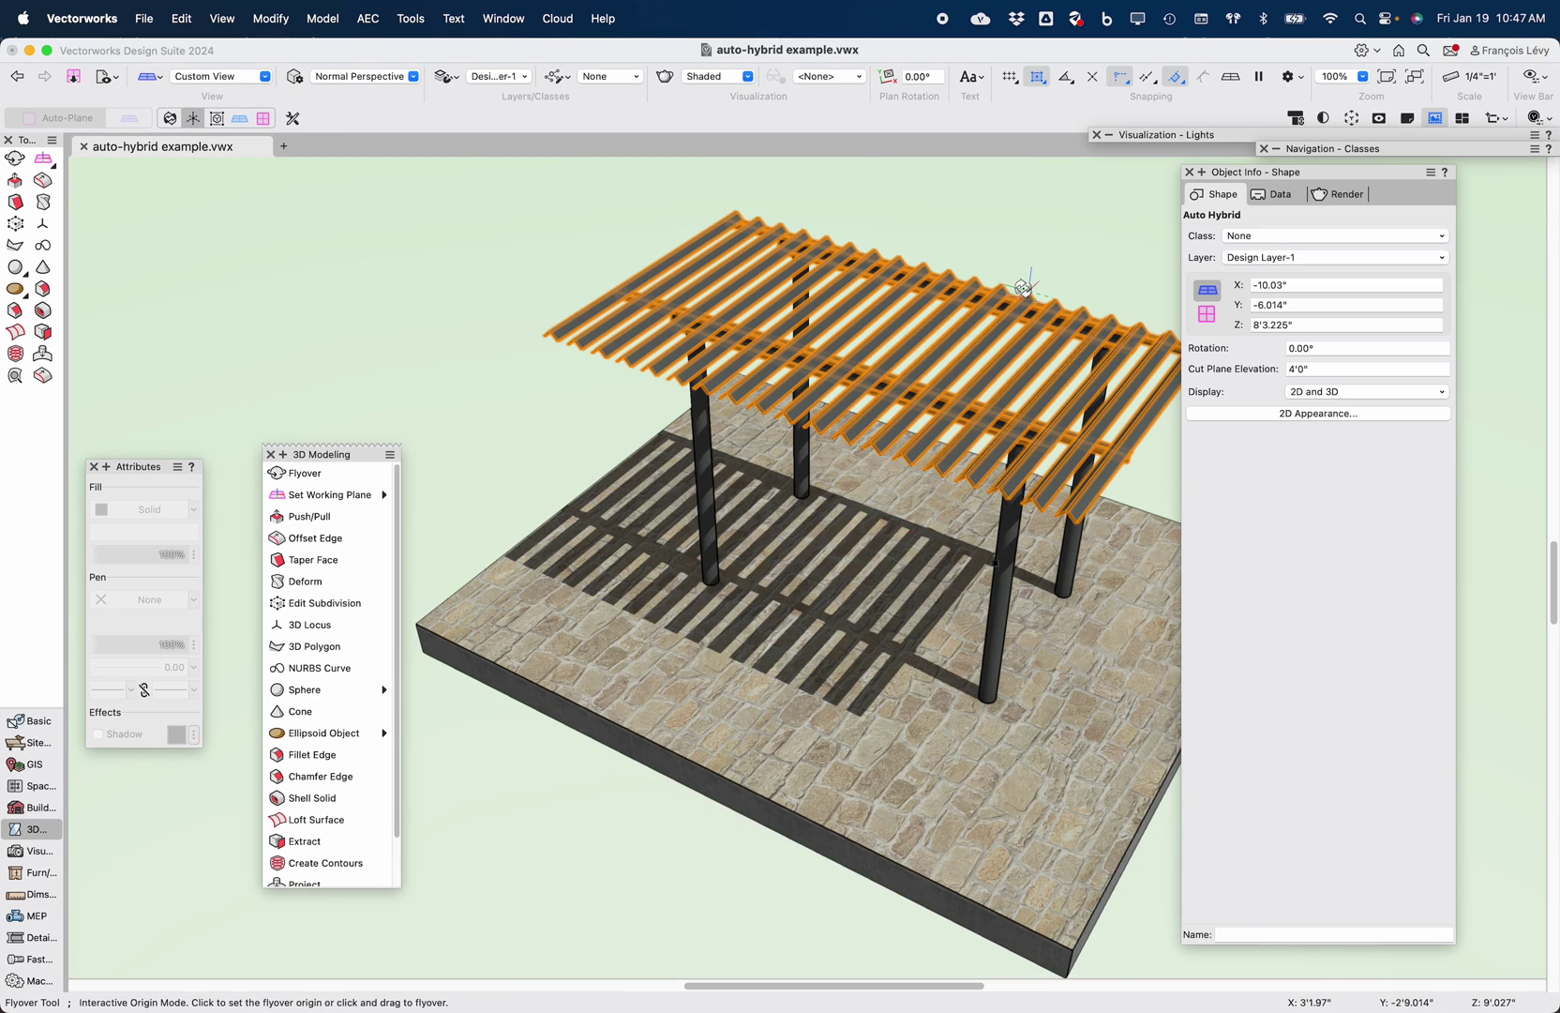
key(x)
click(1041, 227)
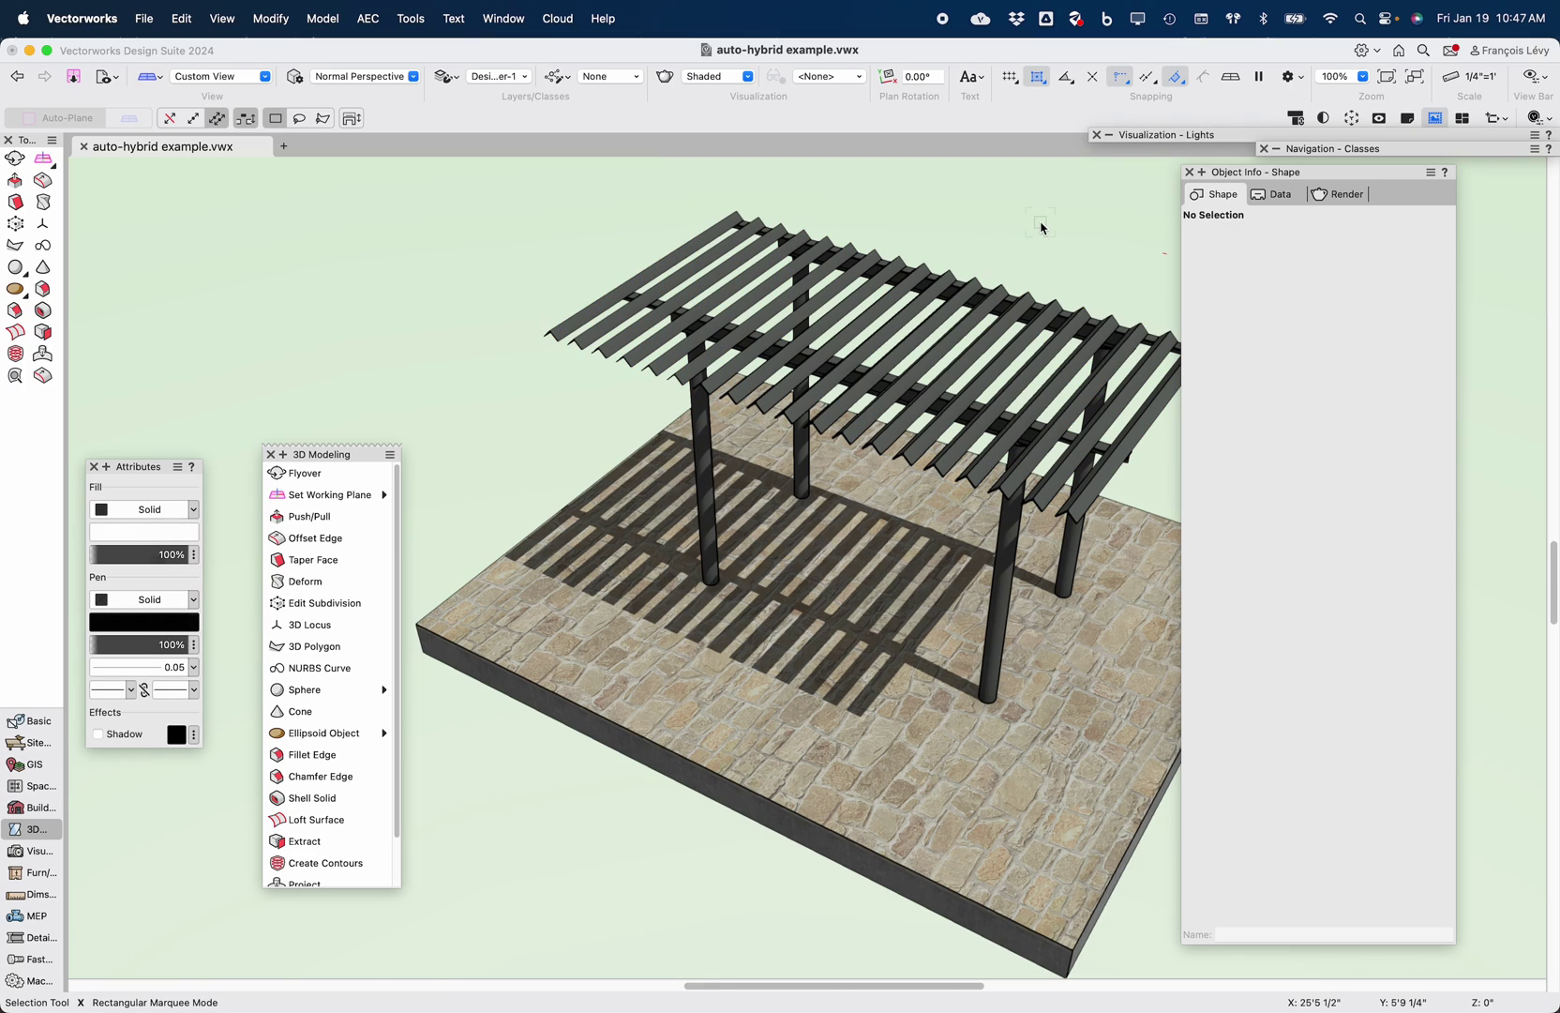
Orbit around the shaded pergola to inspect it, and return to the Top/Plan view
key(shift+c)
drag(961, 362, 1003, 301)
drag(1073, 268, 1025, 262)
key(F5)
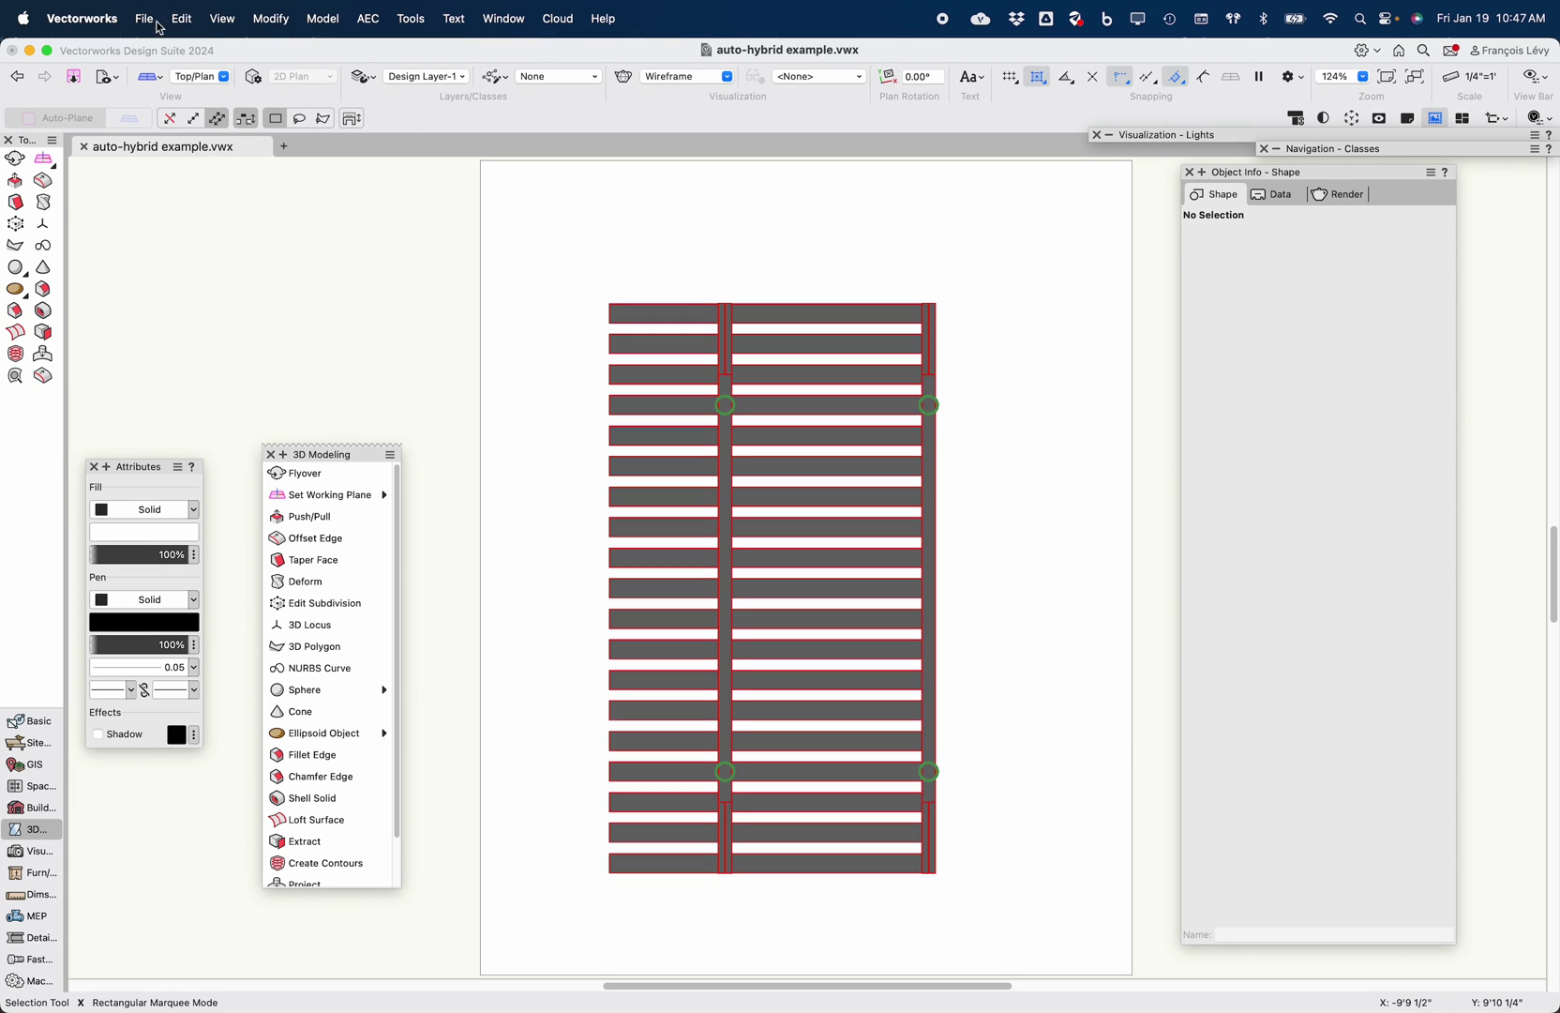
Draw a rectangle about 14'6 1/2" by 19'3 1/2" around the pergola plan
scroll(355, 223, down, 3)
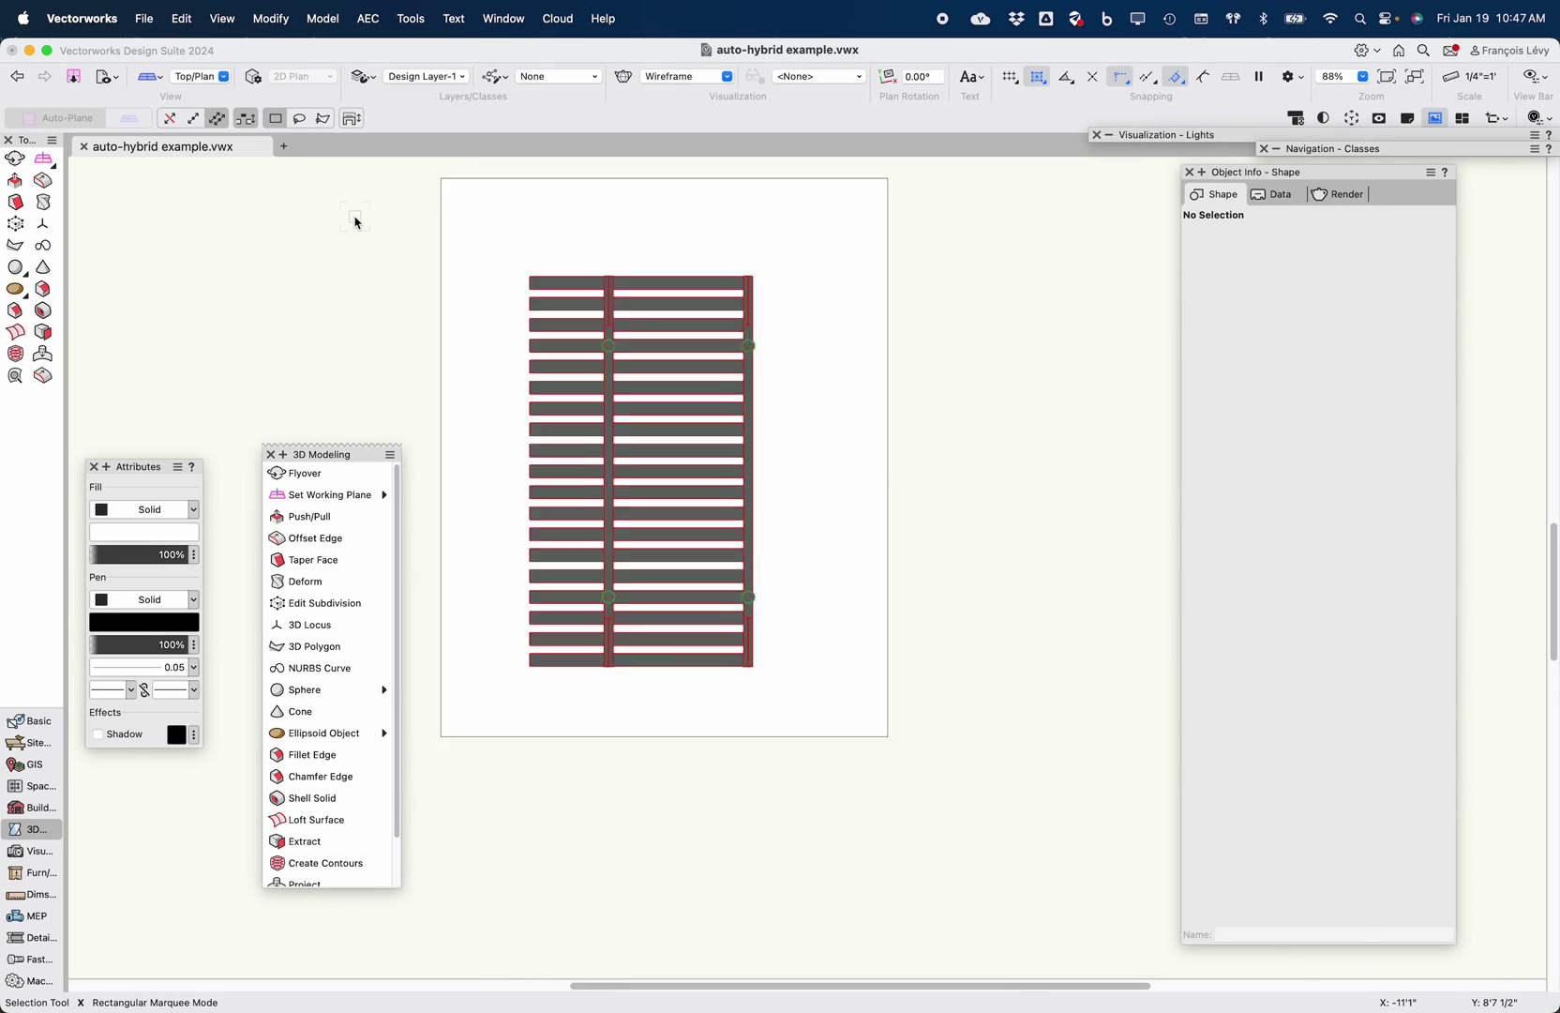
key(4)
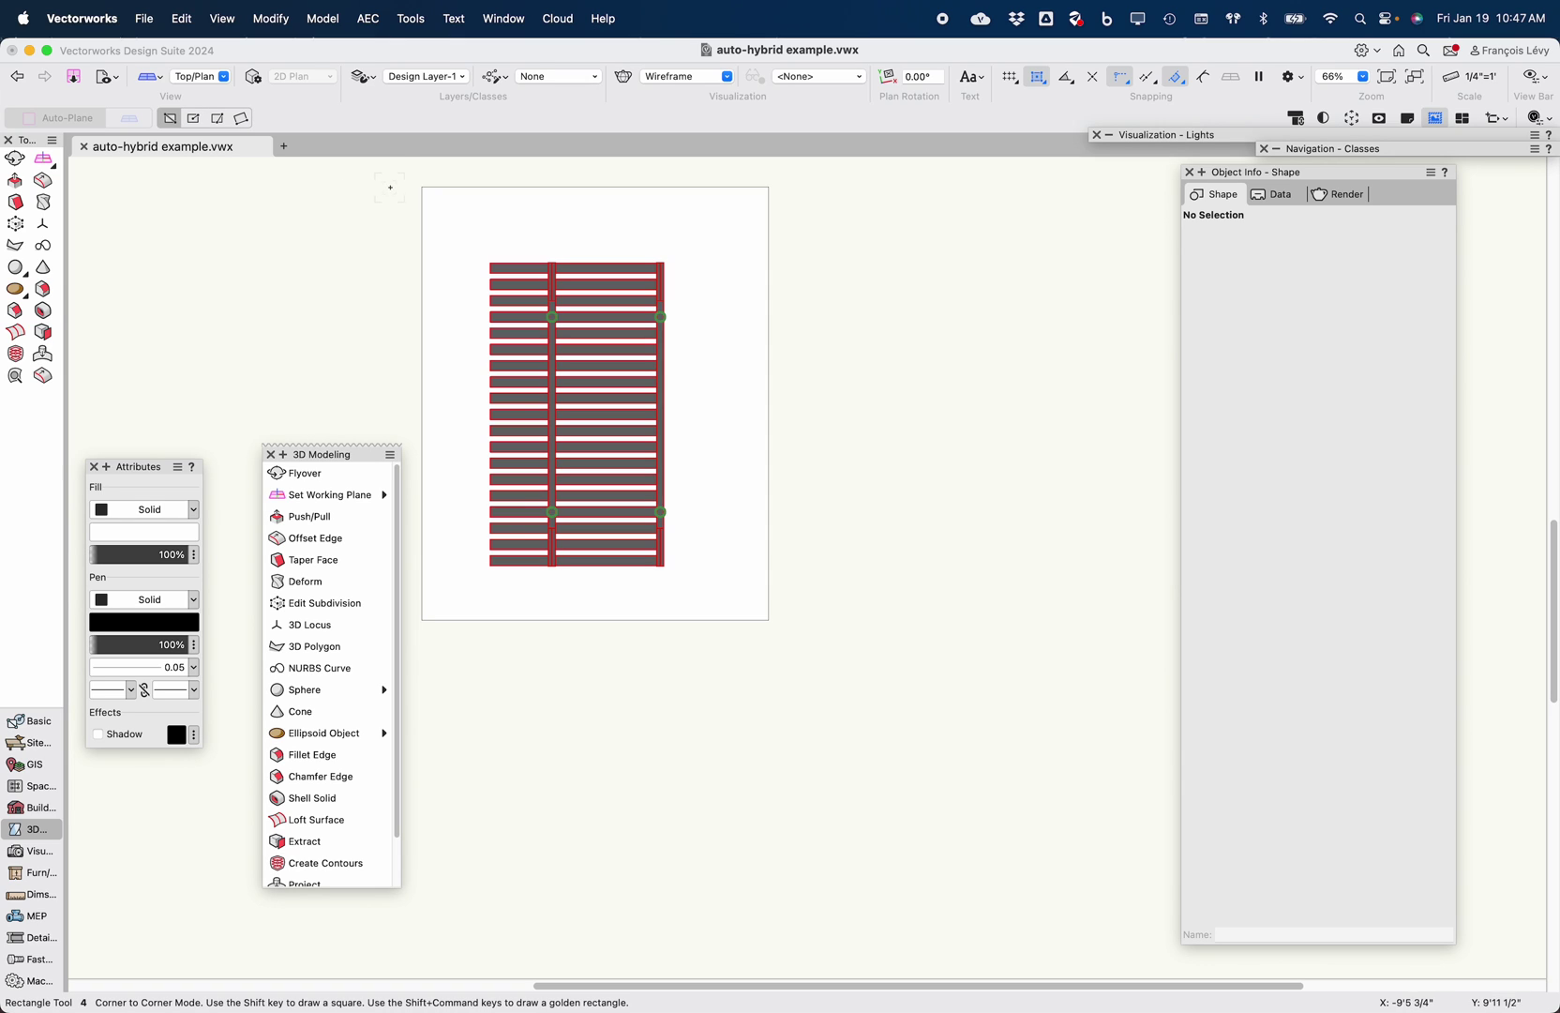
click(395, 173)
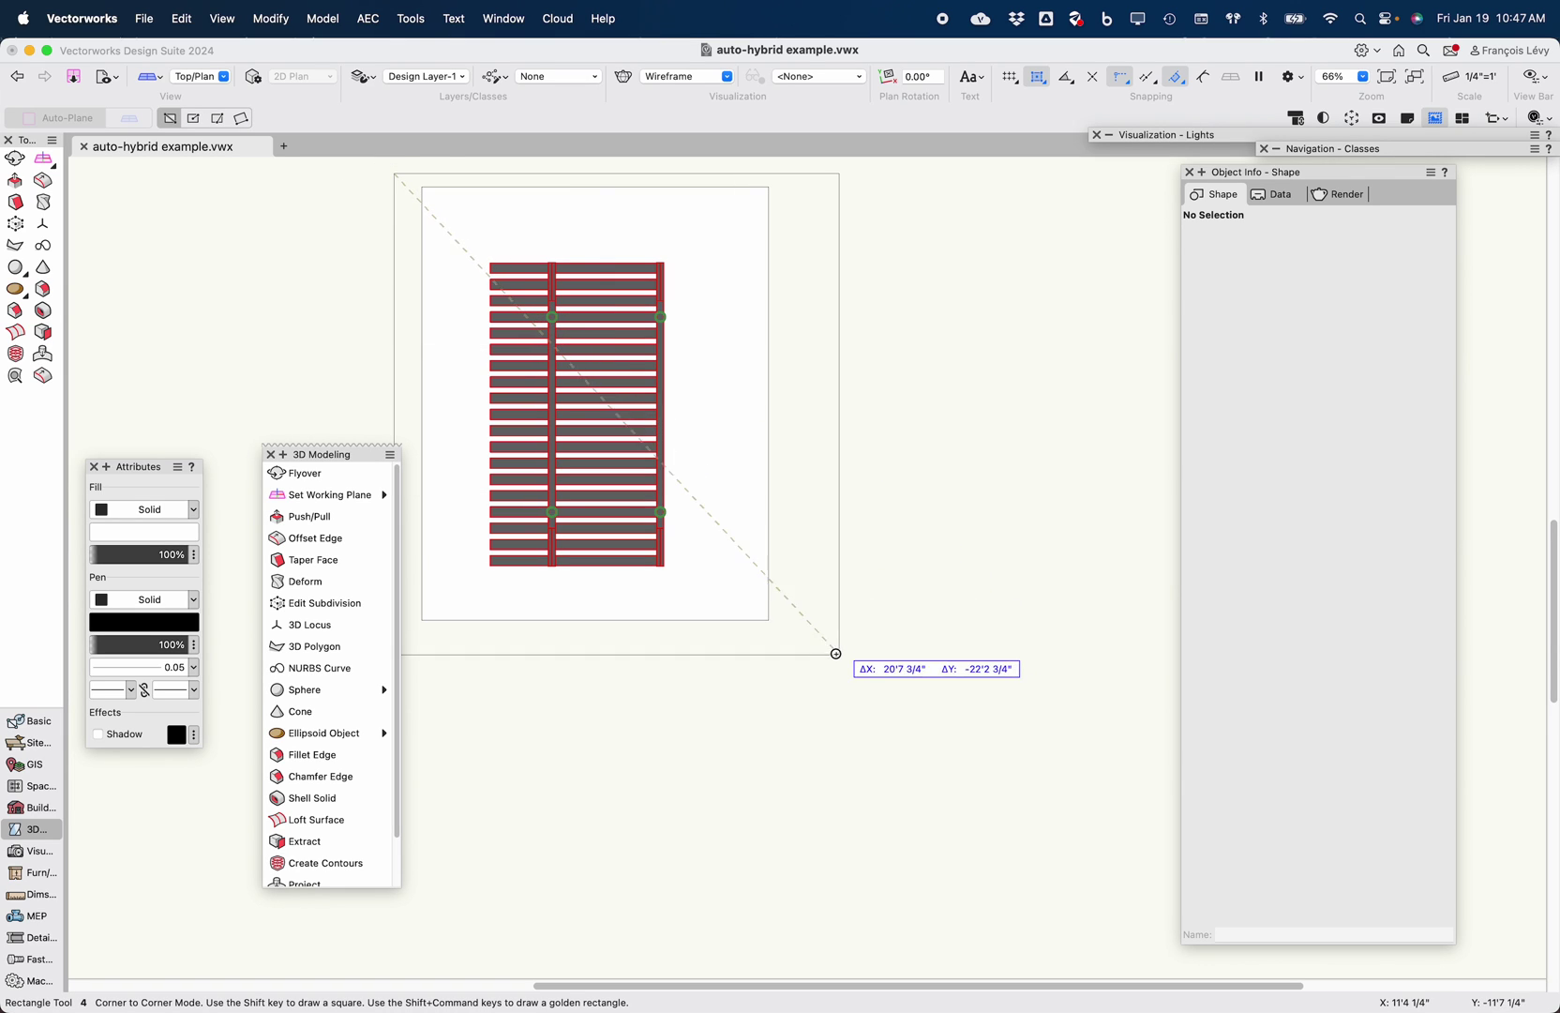
click(709, 592)
Create a Top/Plan viewport at 1/4"=1'0" on a new sheet layer Sht-1, using the rectangle as its crop
click(222, 11)
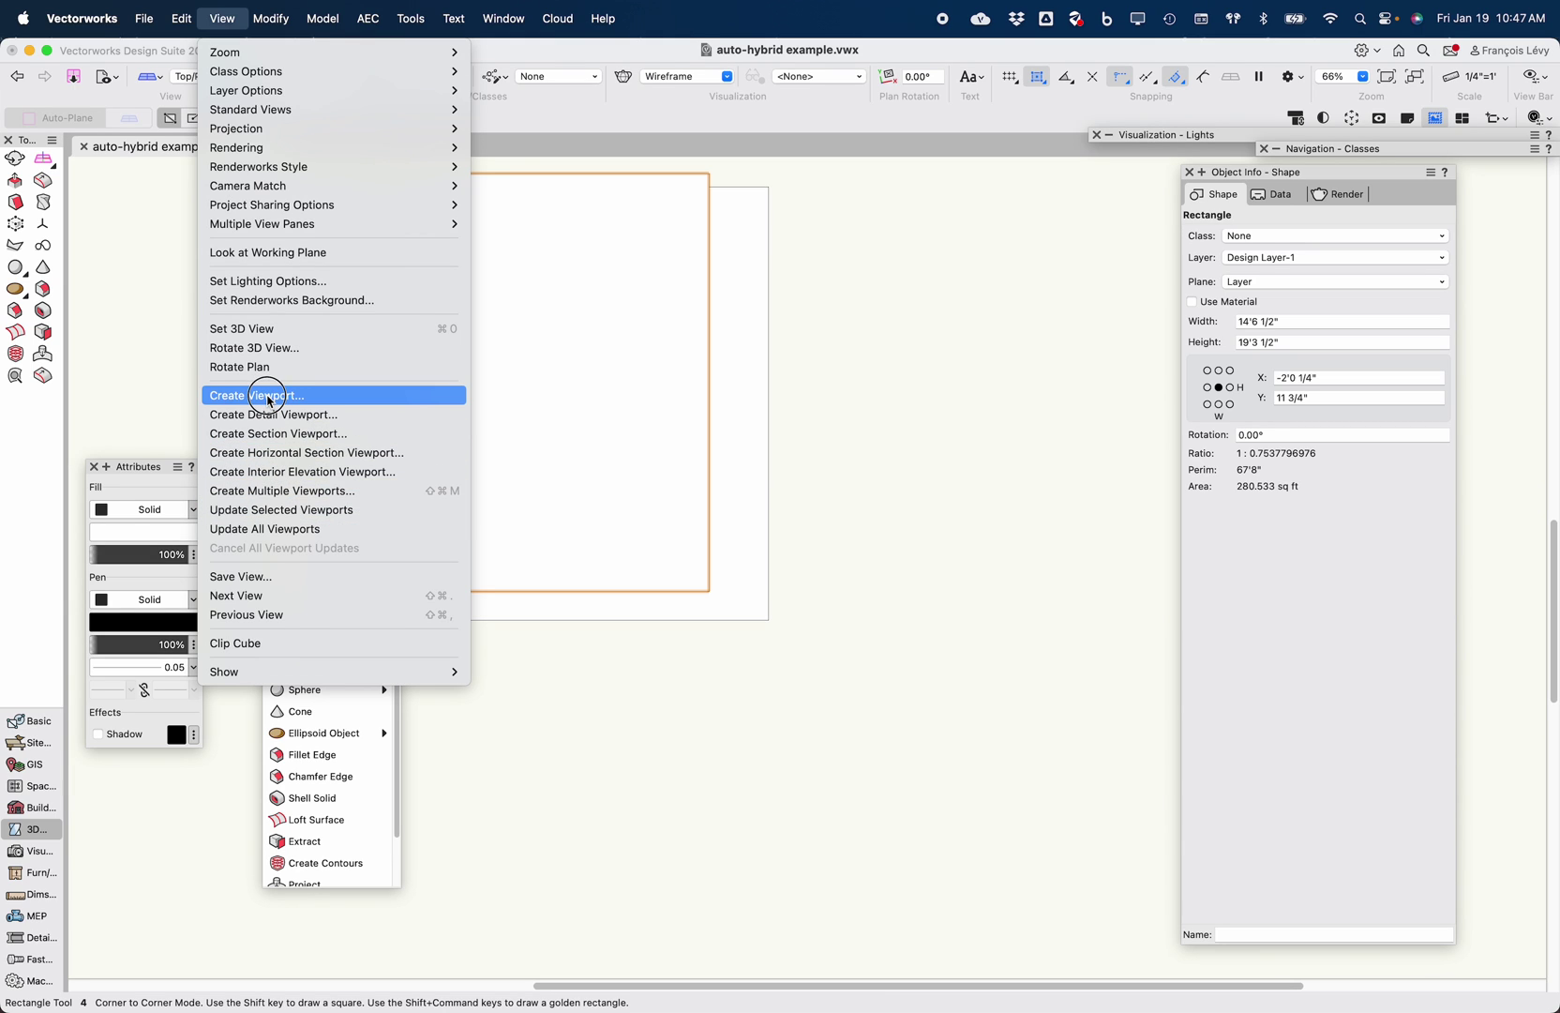
click(264, 395)
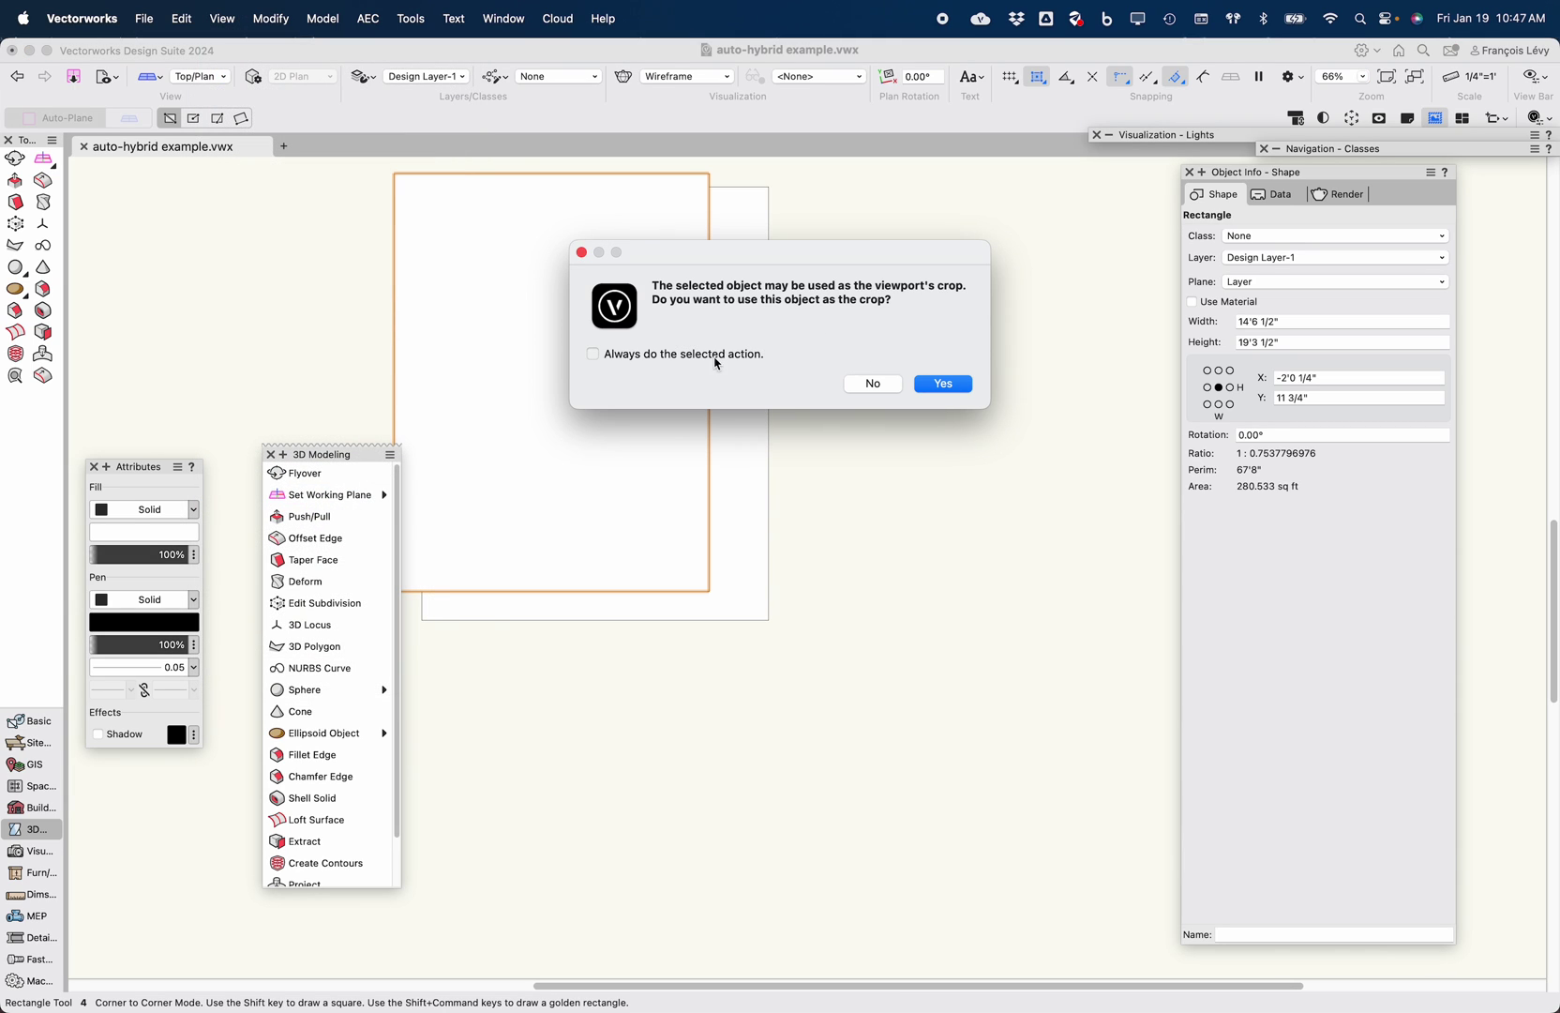
click(944, 384)
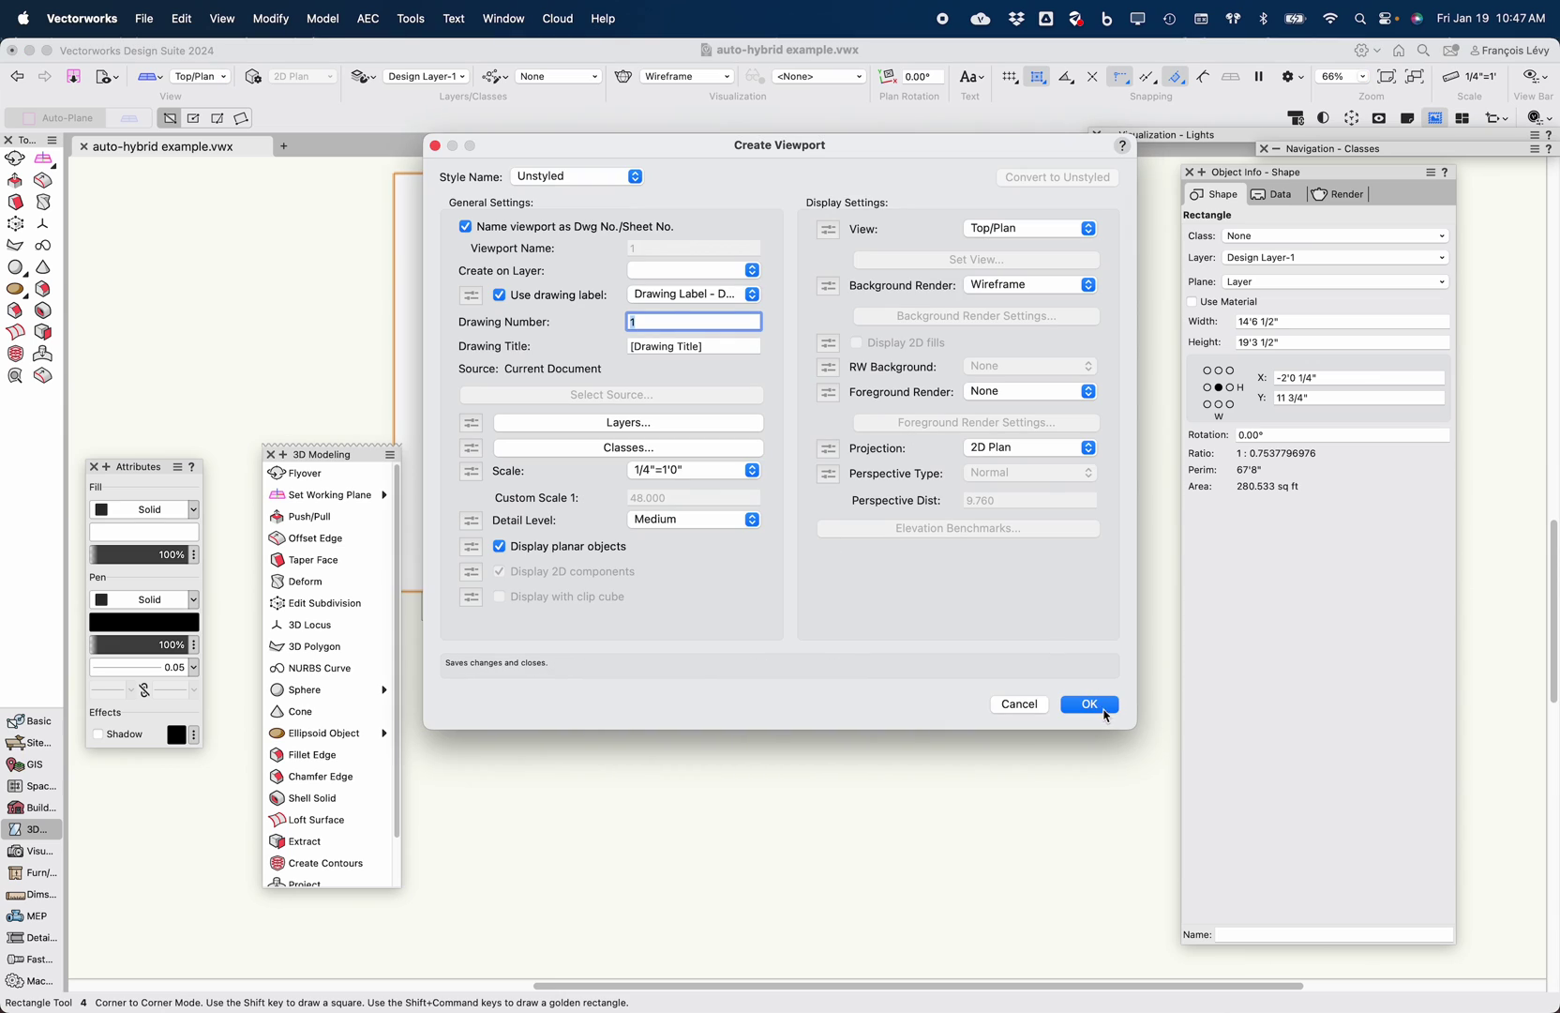
click(710, 270)
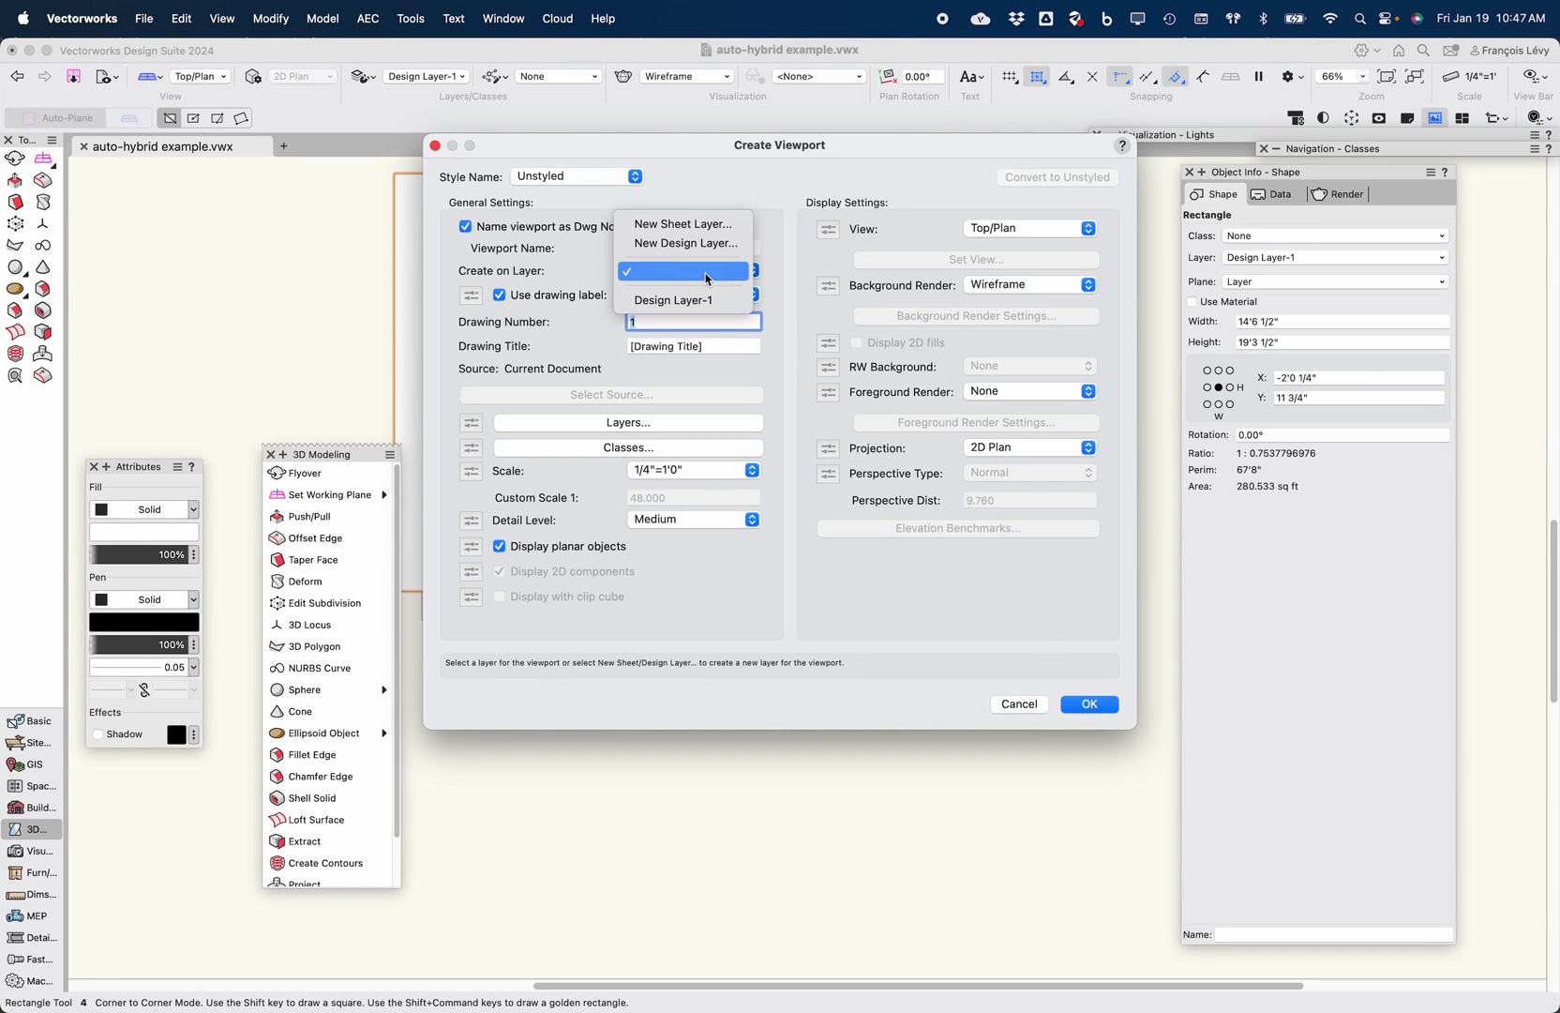
click(710, 224)
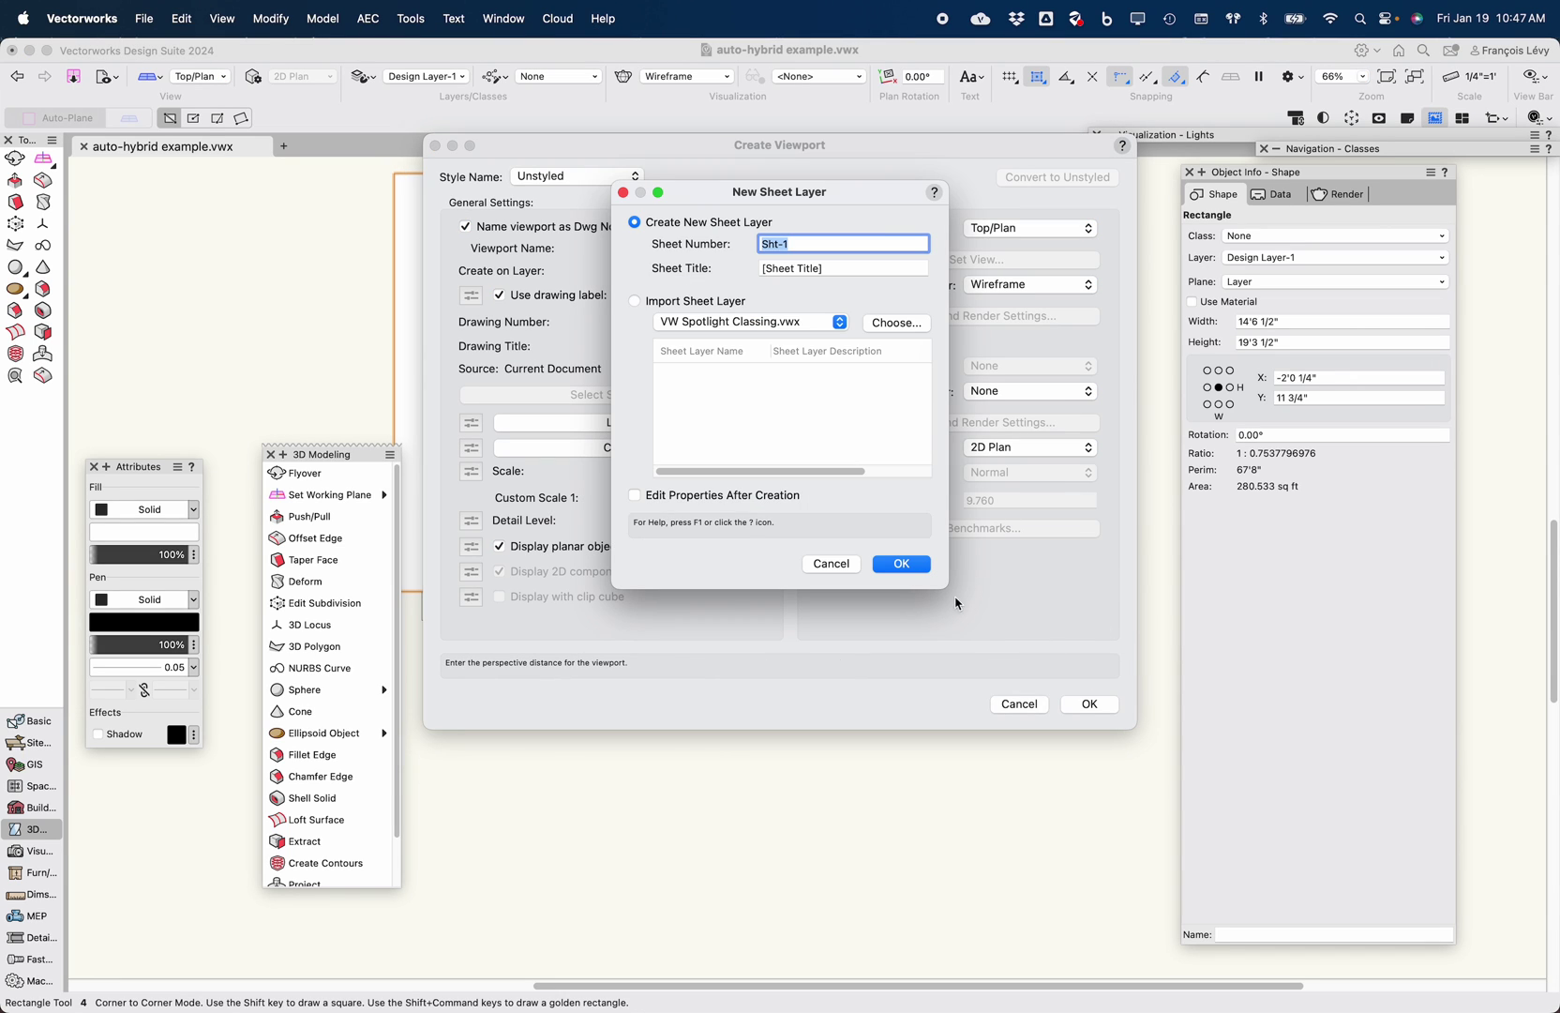
click(902, 563)
click(1087, 704)
click(1002, 651)
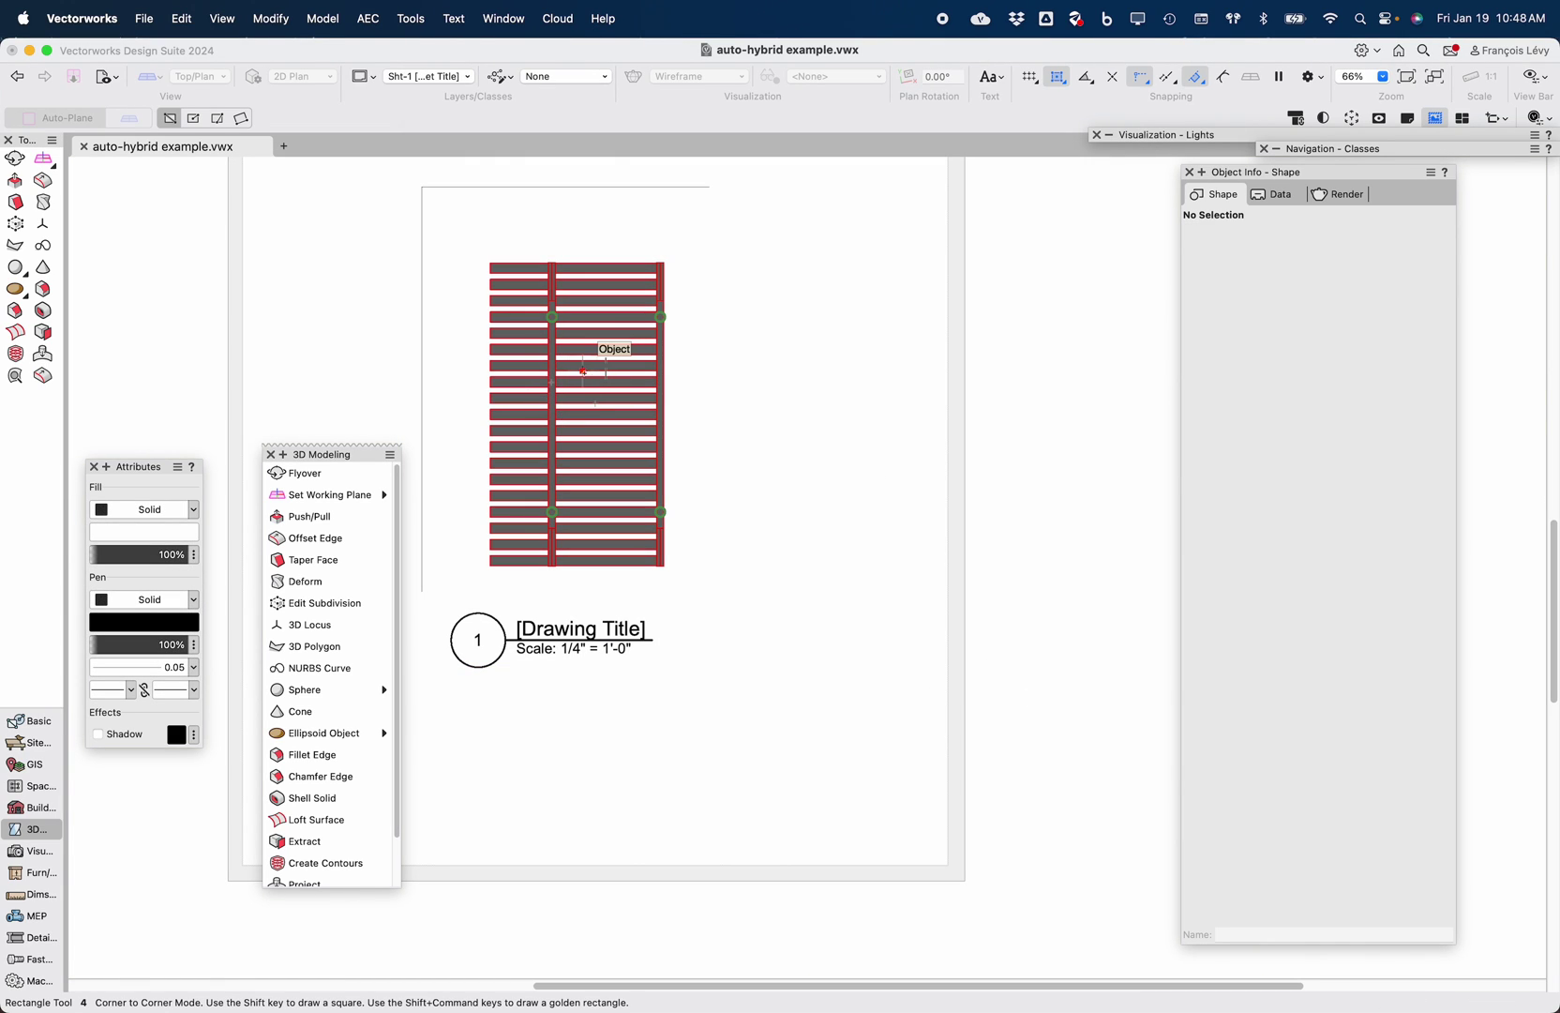
Select the pergola viewport and pick the Structural-Beam-Steel class in its class properties
click(1320, 152)
key(x)
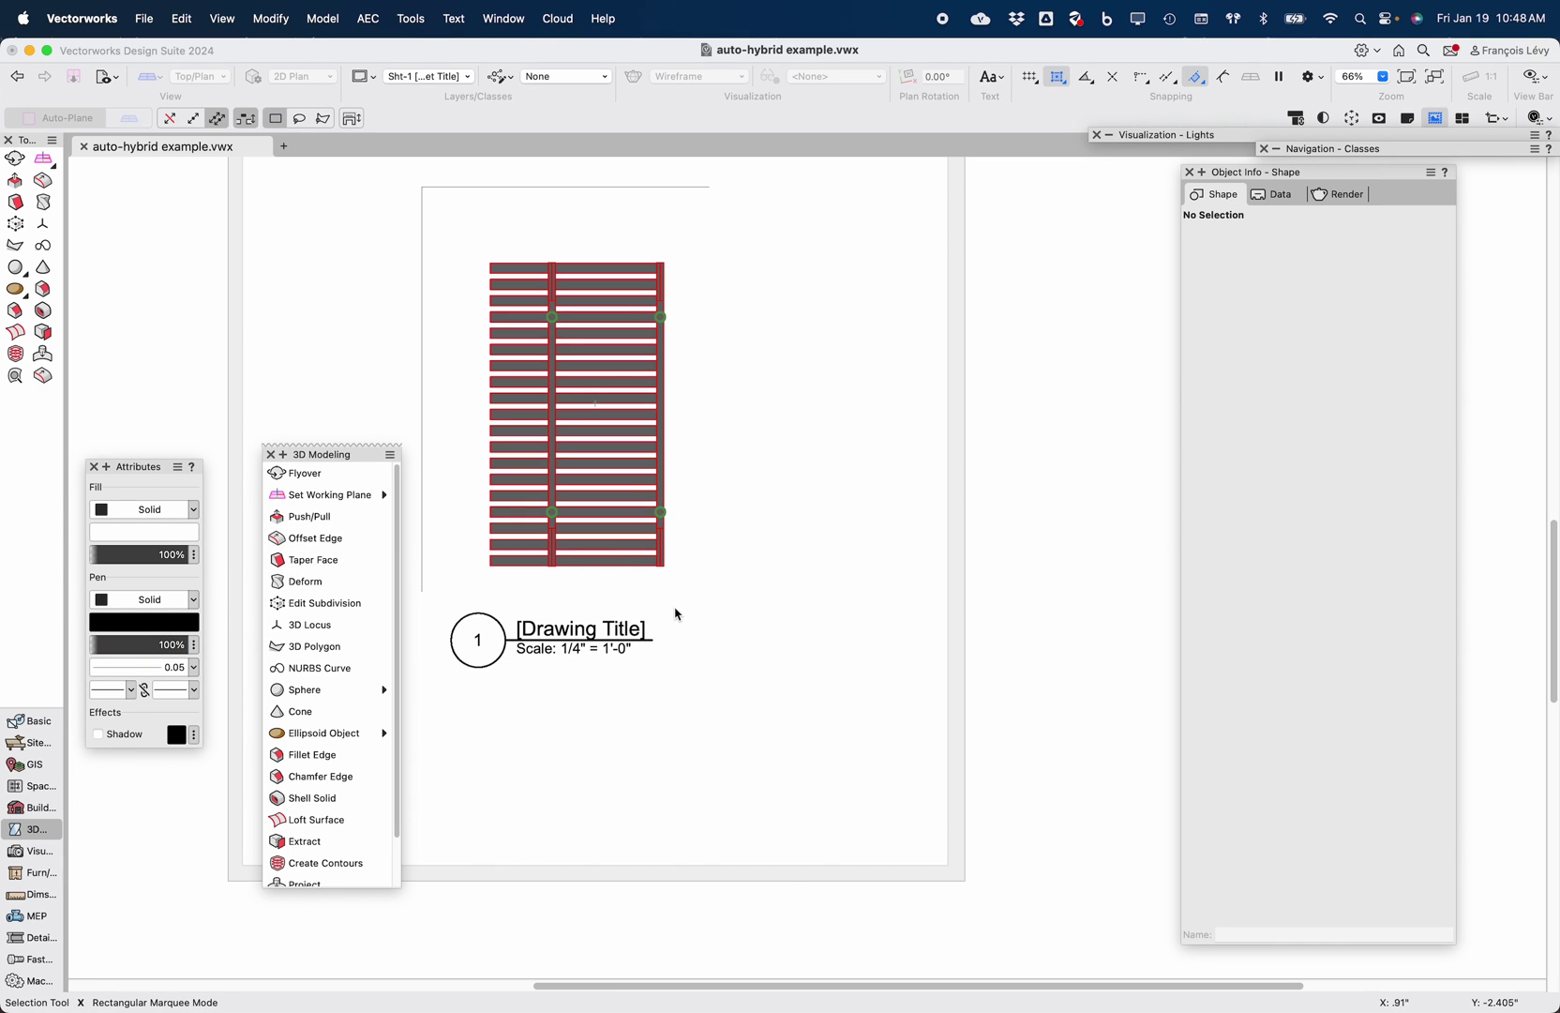
click(641, 468)
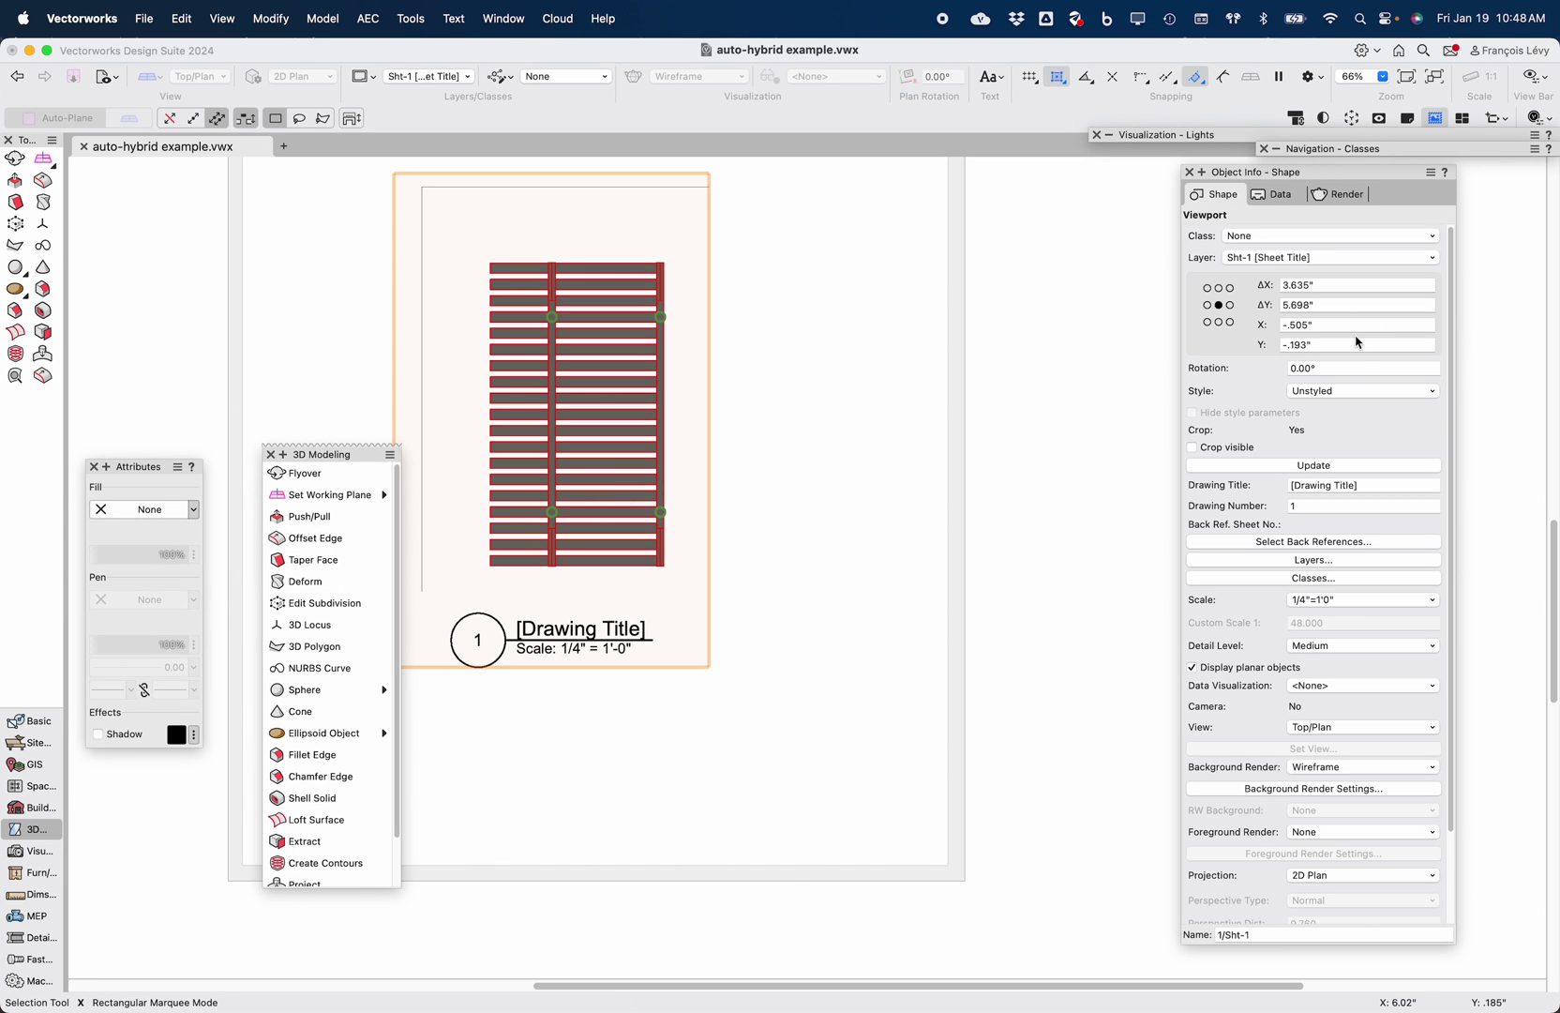
click(1339, 577)
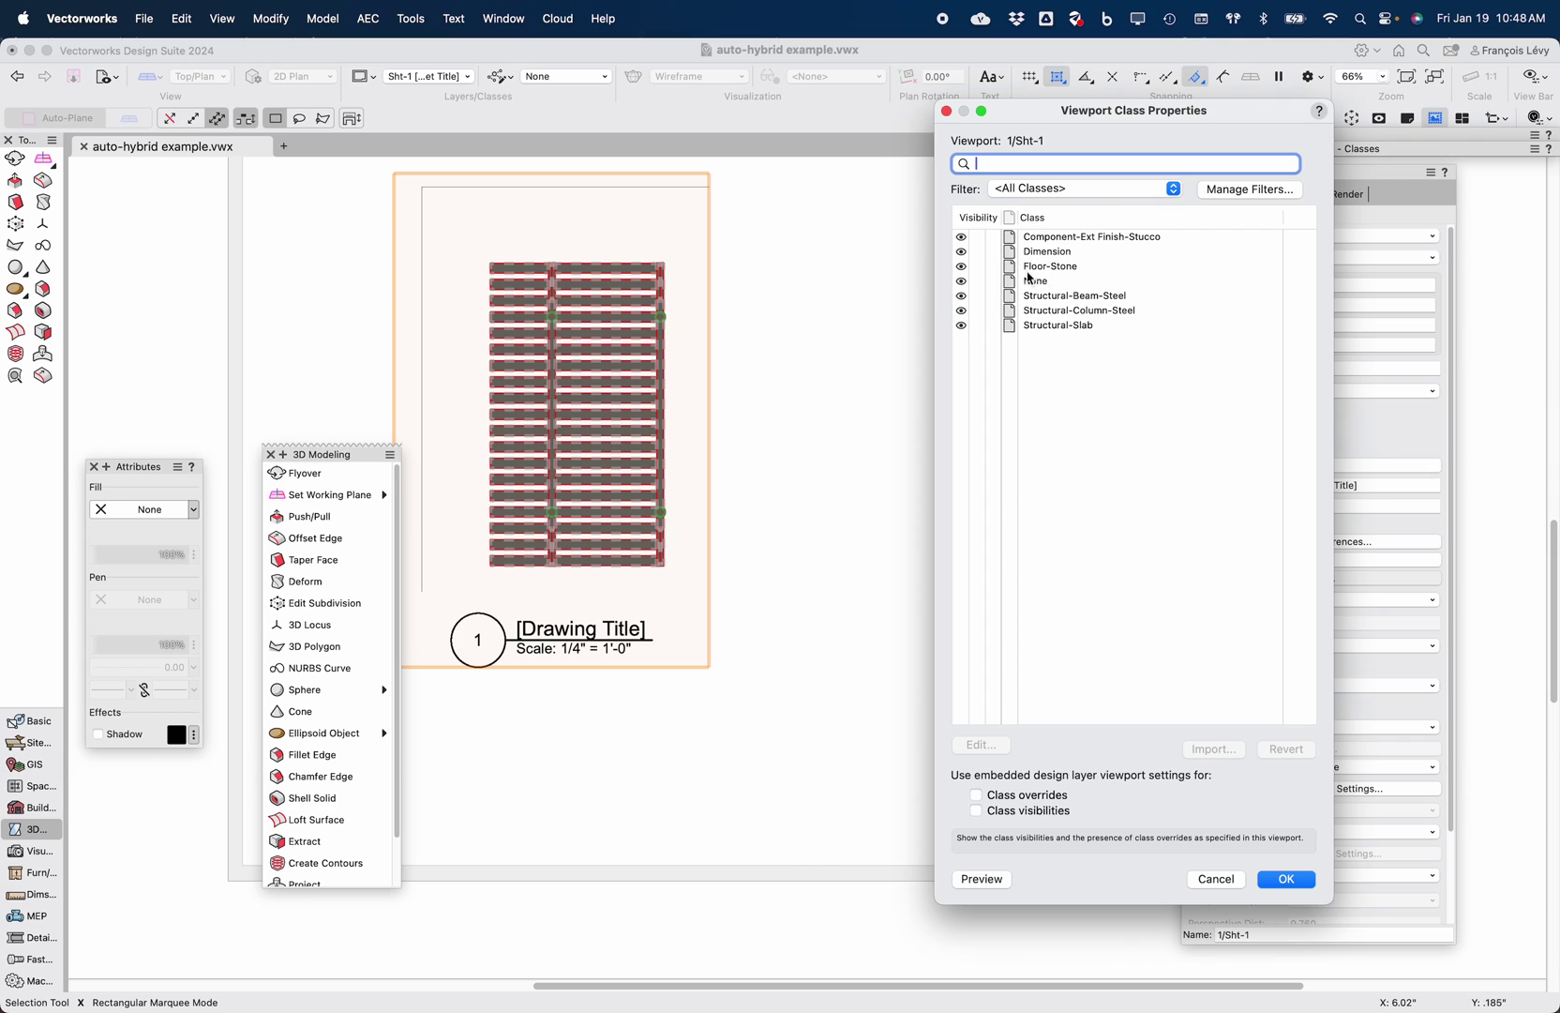
click(1075, 298)
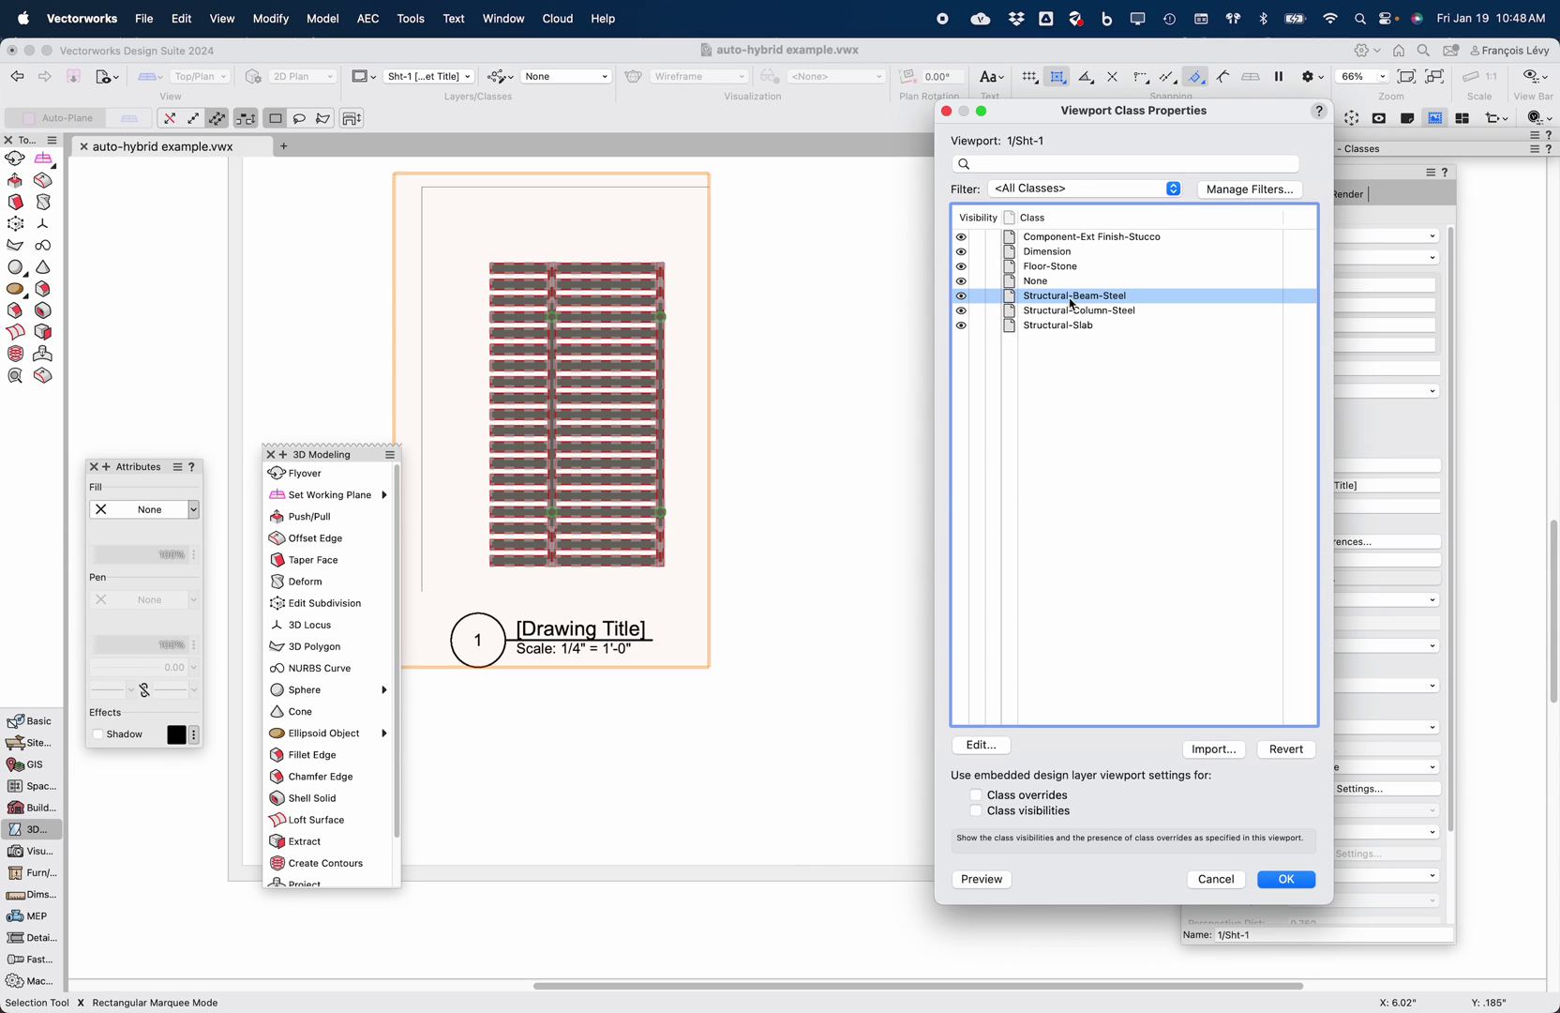